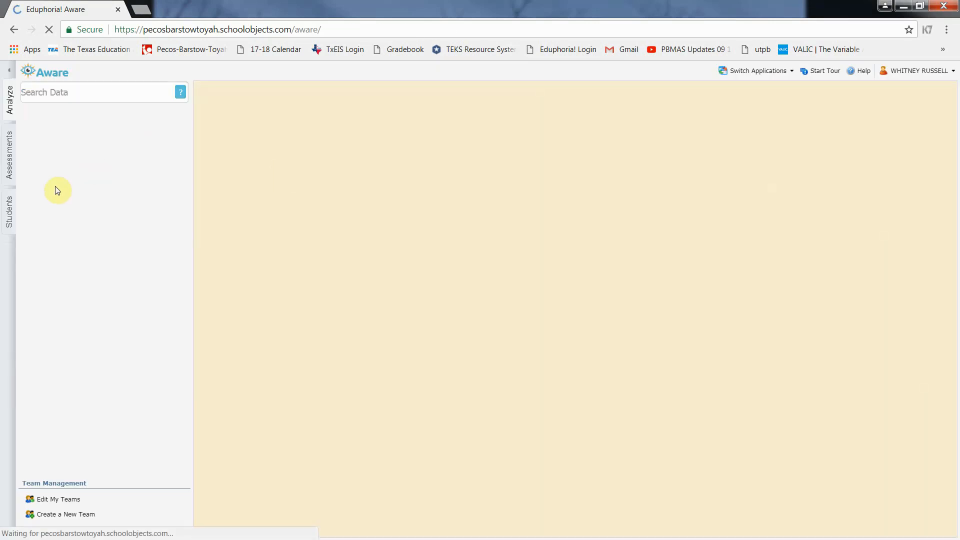
From the Assessments area, begin creating a new teacher test
{"action": "left_click", "coordinate": [9, 169]}
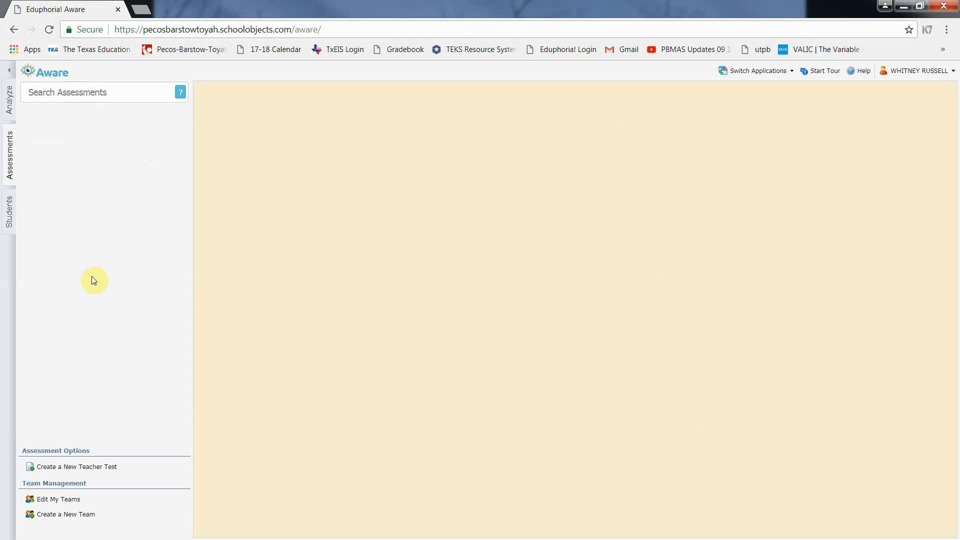
{"action": "left_click", "coordinate": [72, 470]}
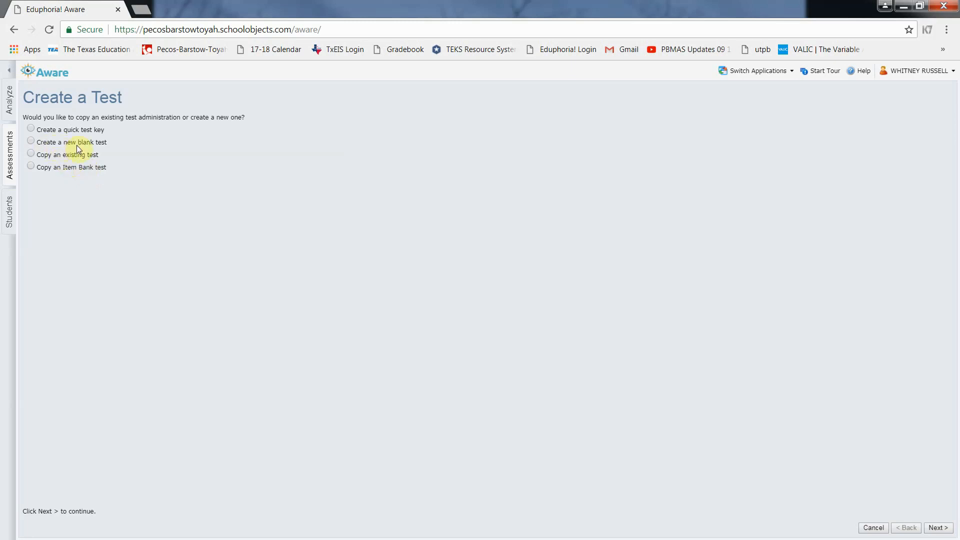
Create a blank test titled 'sample test' with grade level Sixth
{"action": "left_click", "coordinate": [30, 142]}
{"action": "left_click", "coordinate": [939, 528]}
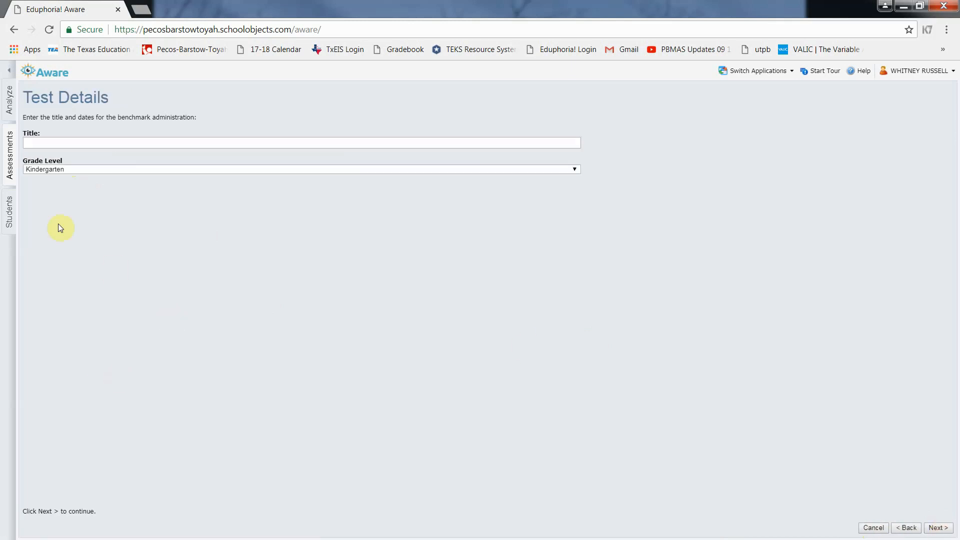
{"action": "left_click", "coordinate": [41, 142]}
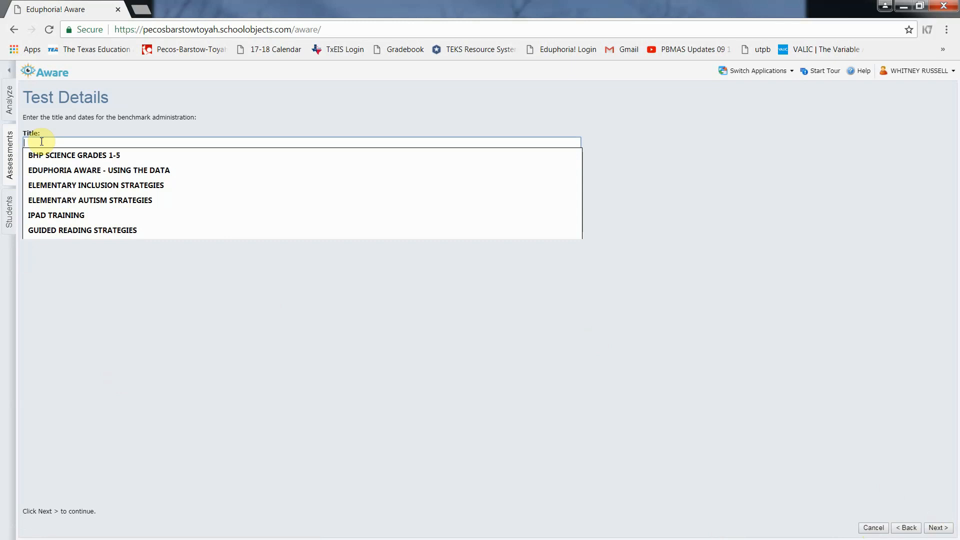
{"action": "type", "text": "sample test"}
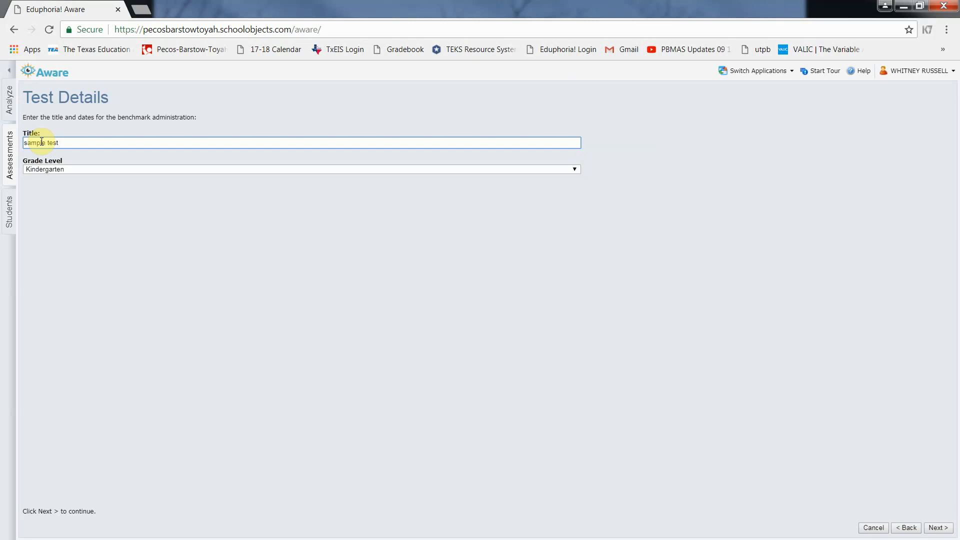
{"action": "left_click", "coordinate": [64, 169]}
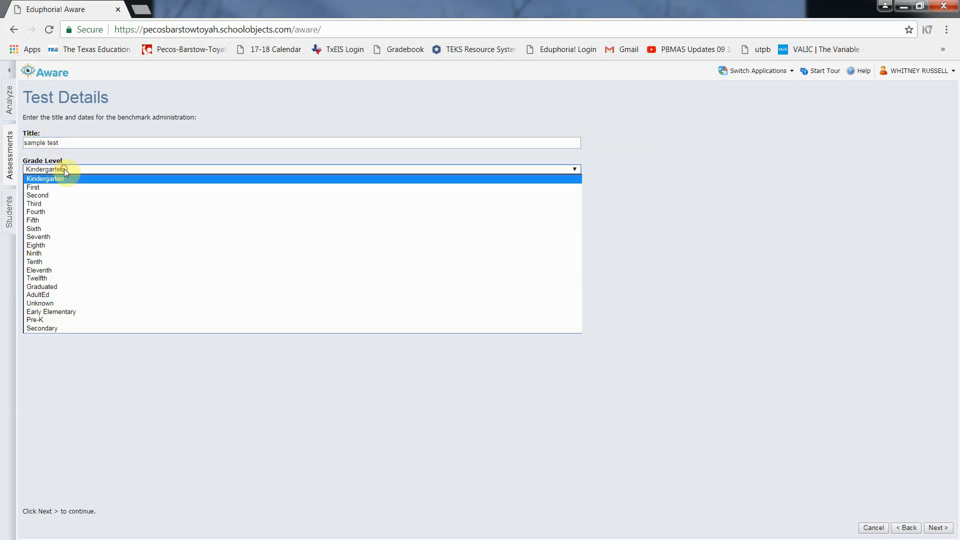
{"action": "left_click", "coordinate": [46, 229]}
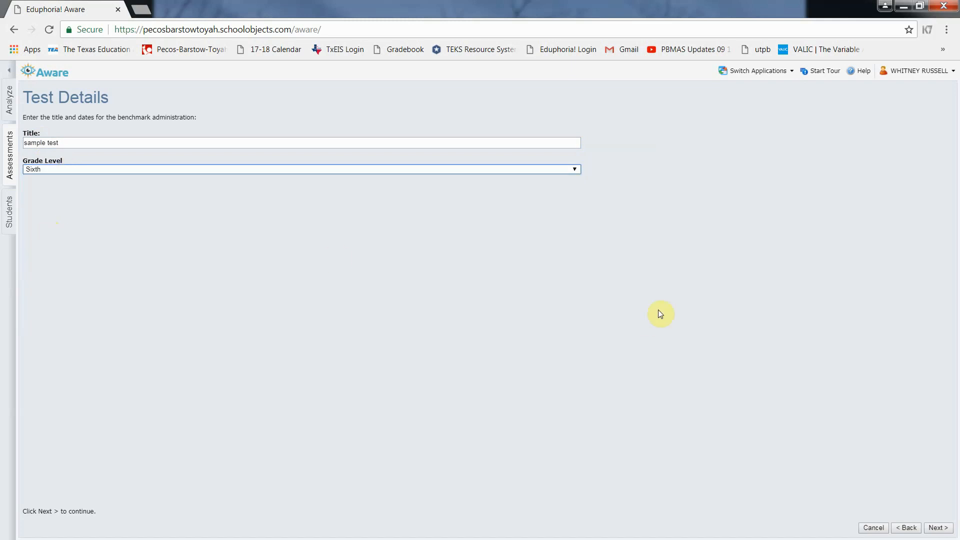
{"action": "left_click", "coordinate": [938, 528]}
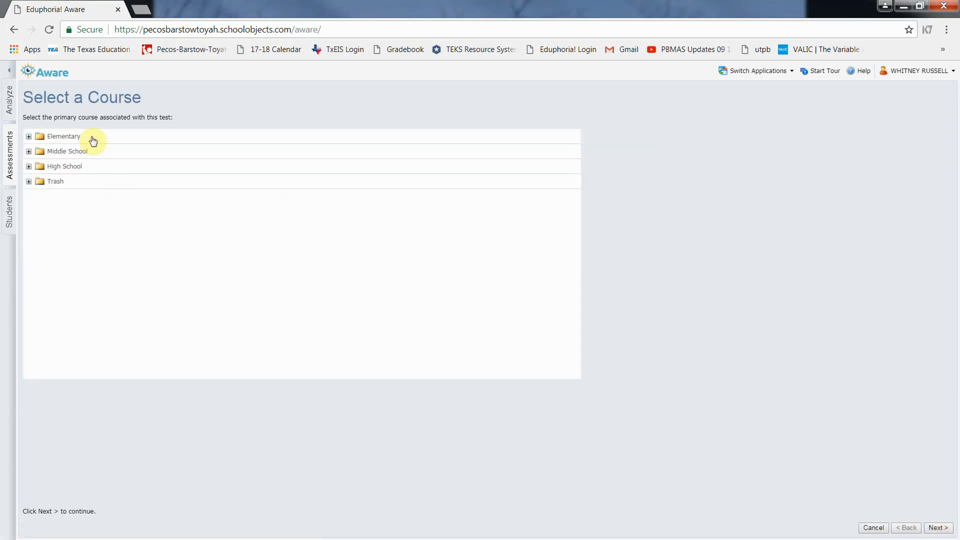
Assign the test to Middle School's Mathematics, Grade 6 course and finish the wizard
{"action": "left_click", "coordinate": [28, 151]}
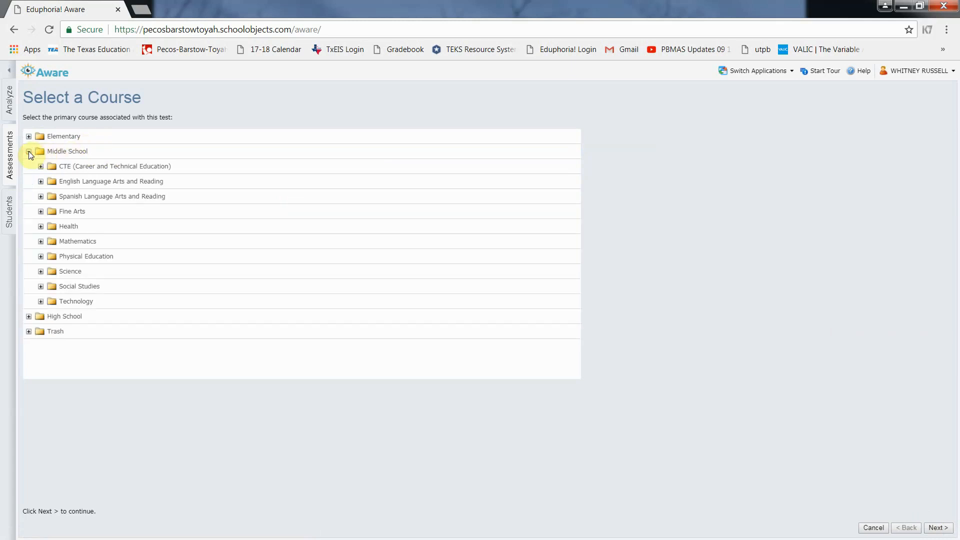
{"action": "left_click", "coordinate": [77, 241]}
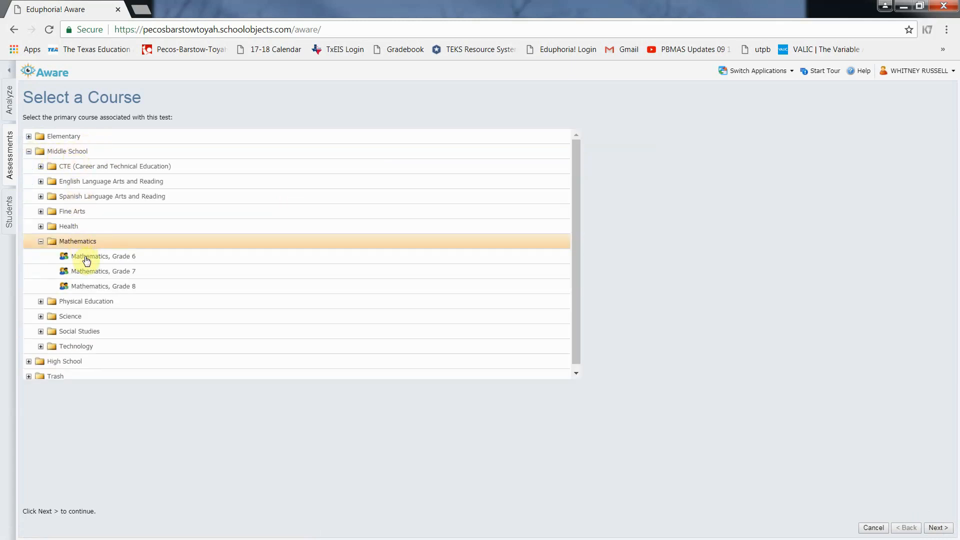
{"action": "left_click", "coordinate": [85, 256]}
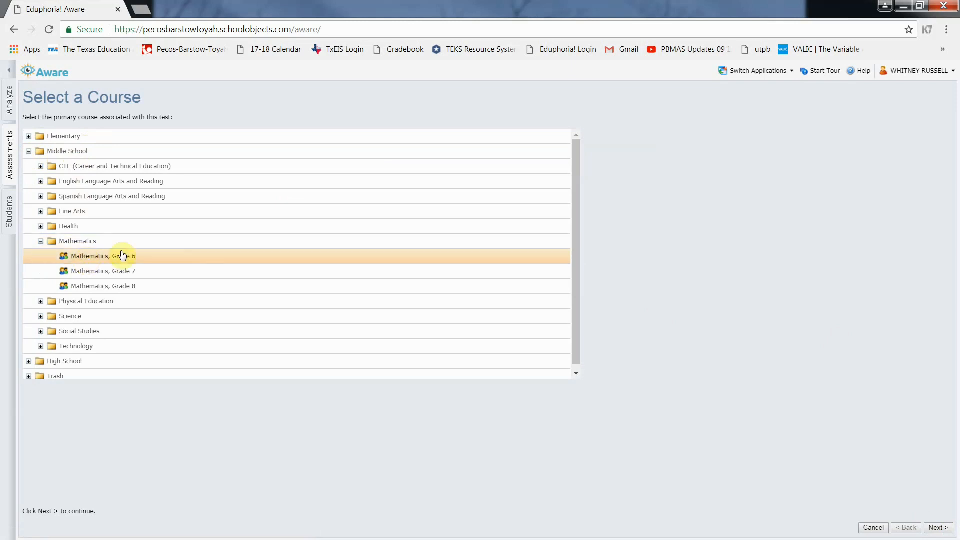
{"action": "left_click", "coordinate": [936, 528]}
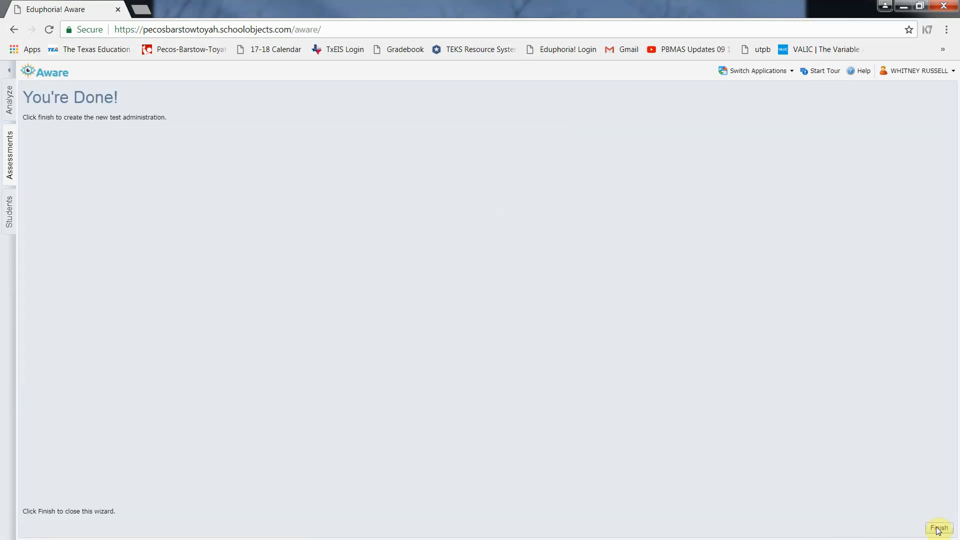
{"action": "left_click", "coordinate": [938, 529]}
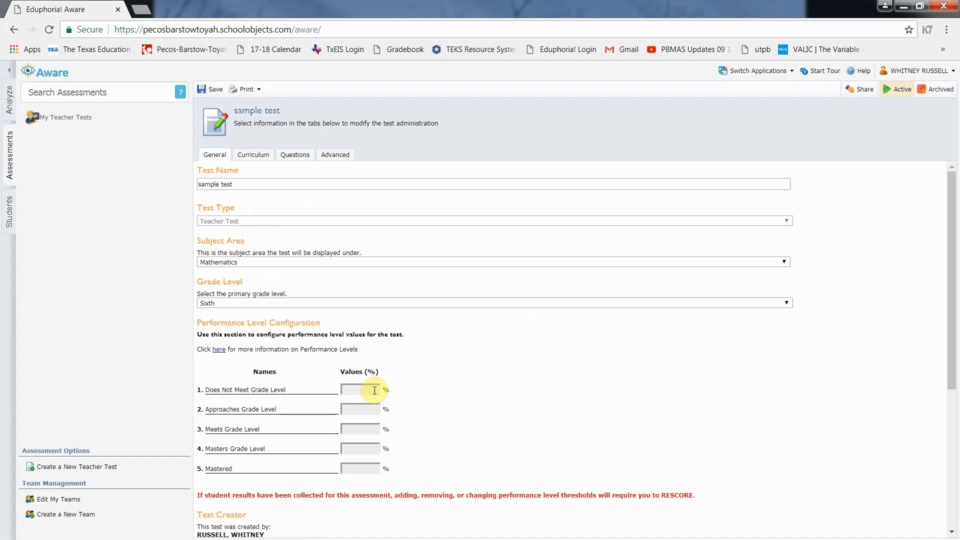
Review the Curriculum courses, cancel adding Mathematics, Grade 5, and bring up the question page
{"action": "left_click", "coordinate": [252, 158]}
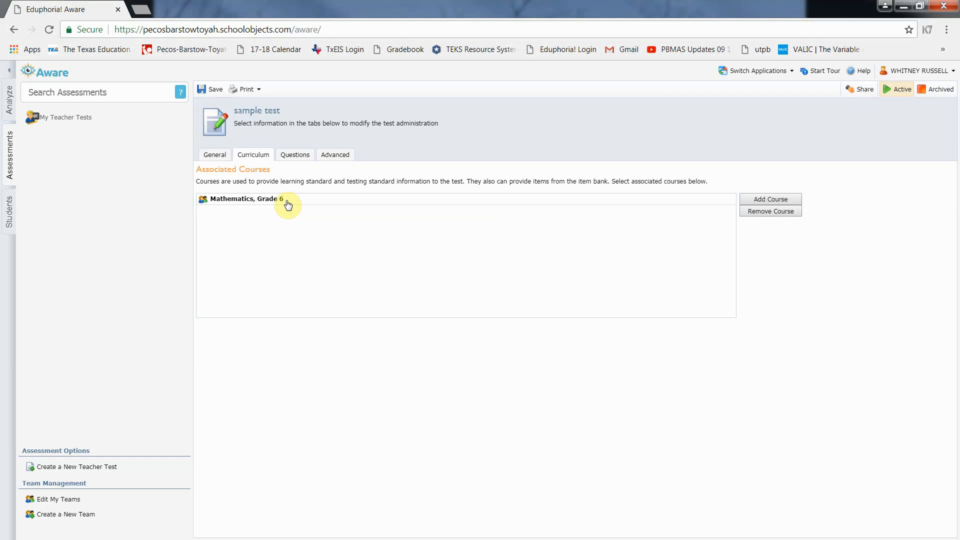
{"action": "left_click", "coordinate": [760, 199]}
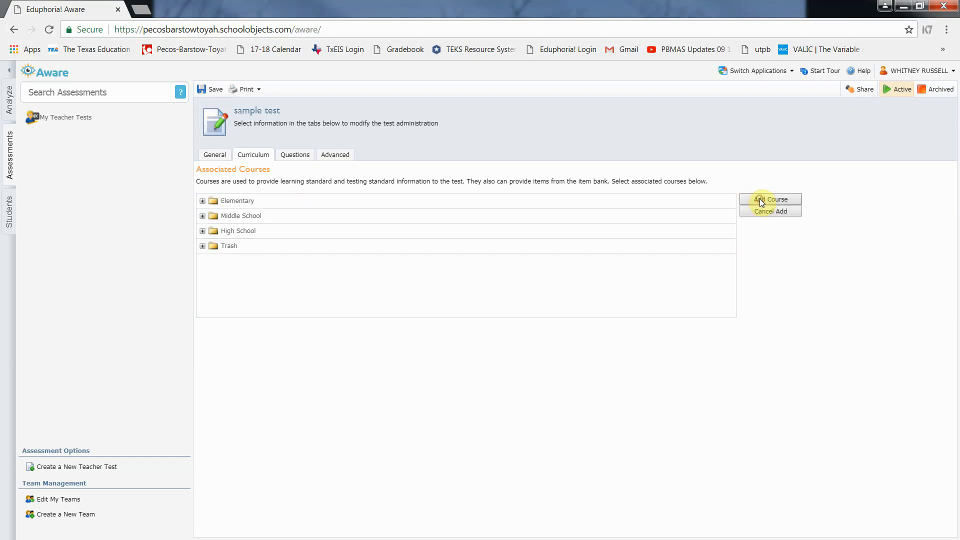
{"action": "left_click", "coordinate": [202, 201]}
{"action": "left_click", "coordinate": [214, 303]}
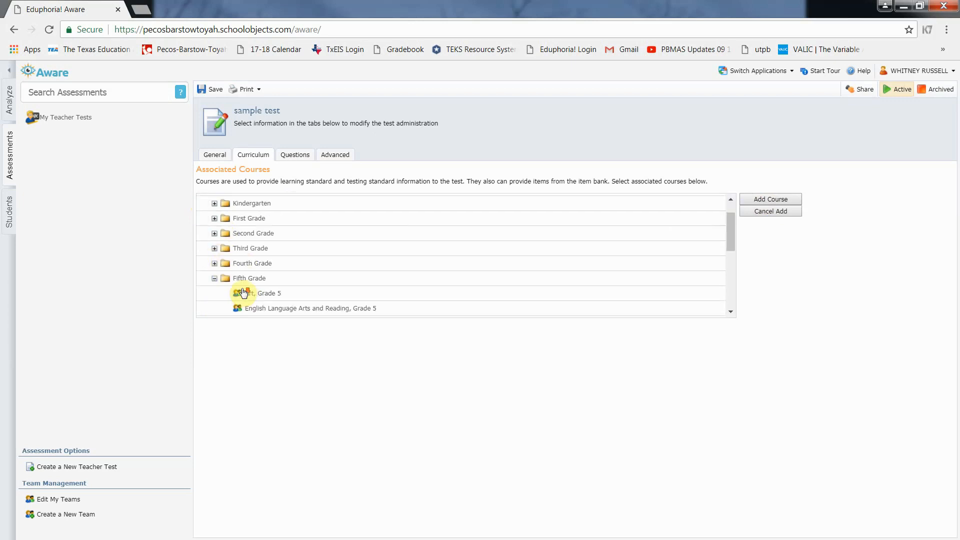
{"action": "scroll", "coordinate": [244, 293], "scroll_direction": "down", "scroll_amount": 2}
{"action": "left_click", "coordinate": [275, 241]}
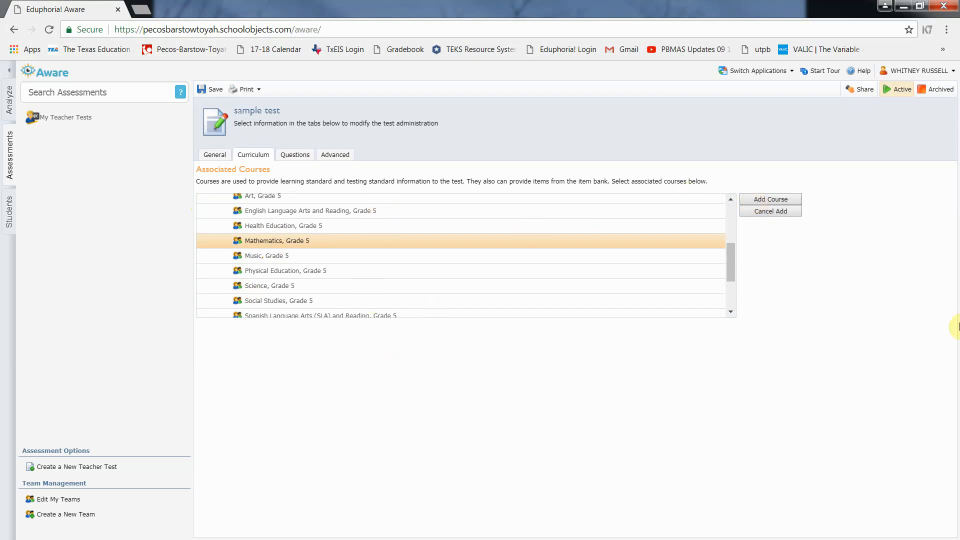
{"action": "left_click", "coordinate": [756, 212]}
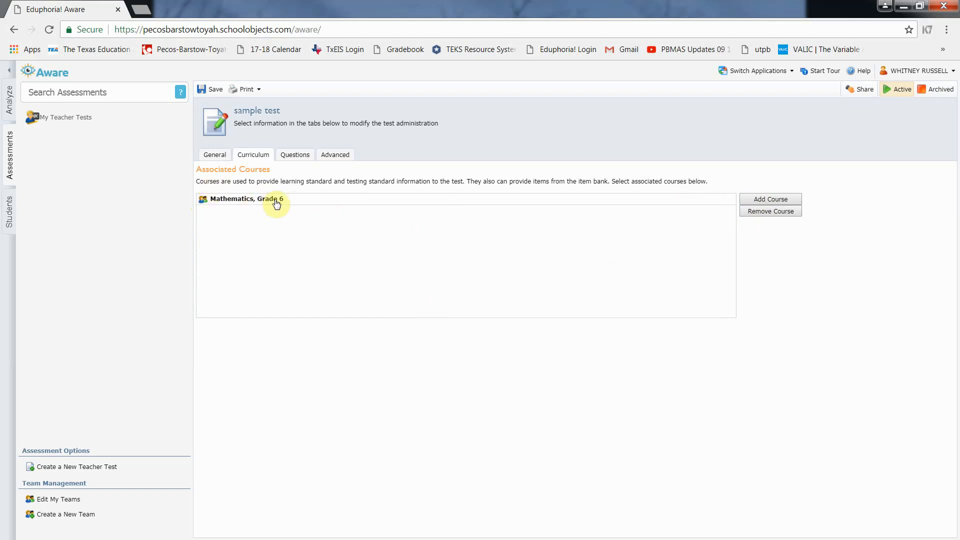
{"action": "left_click", "coordinate": [294, 156]}
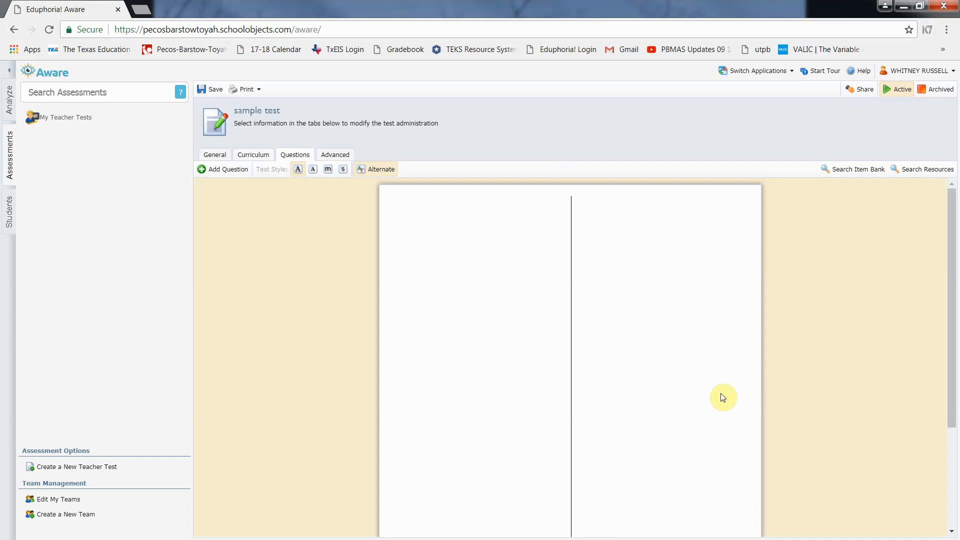
Add a new question and set its type to Selected Response
{"action": "left_click", "coordinate": [226, 170]}
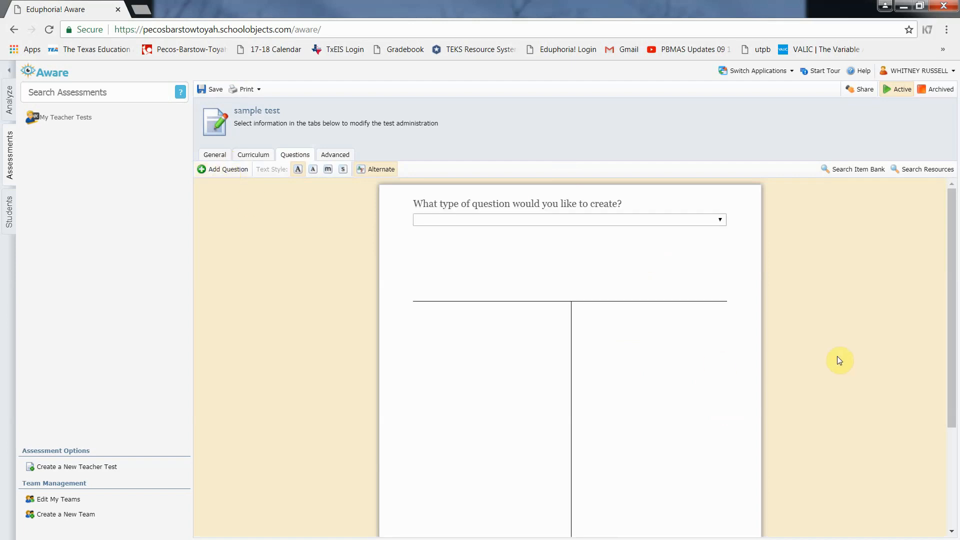
{"action": "left_click", "coordinate": [721, 221]}
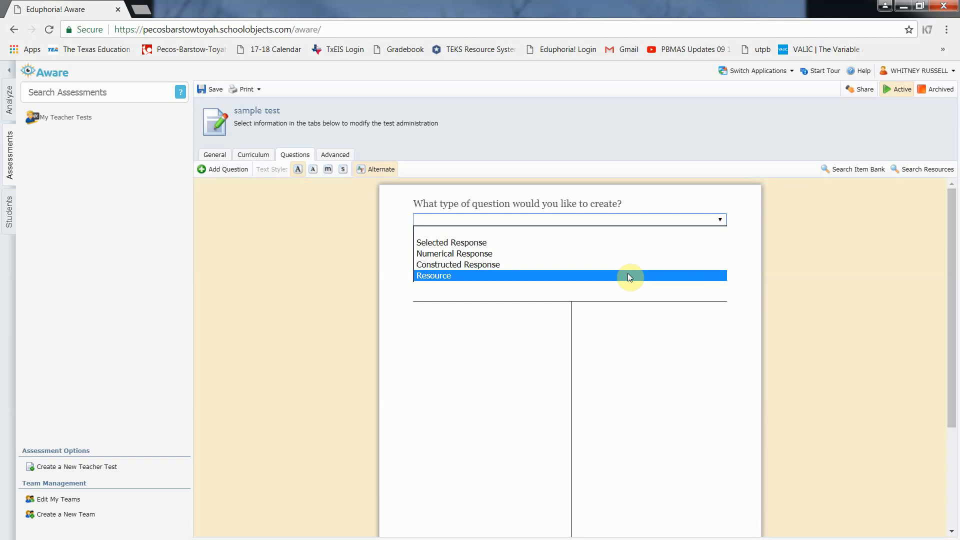
{"action": "left_click", "coordinate": [479, 245]}
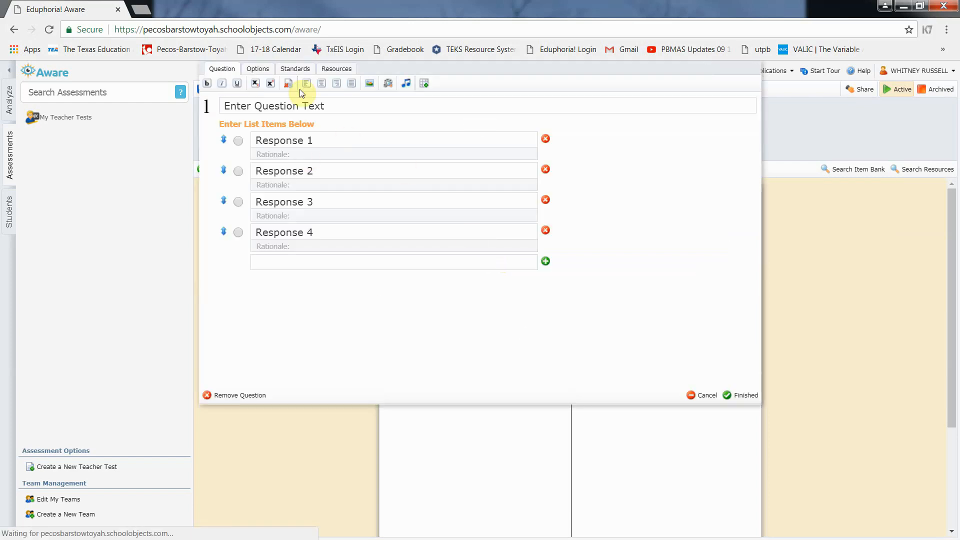
Enter 'Sarah has $10.00. She spent $5.00 on candy and $4.00 on fruit. How much does Sarah have left over?'
{"action": "left_click", "coordinate": [338, 108]}
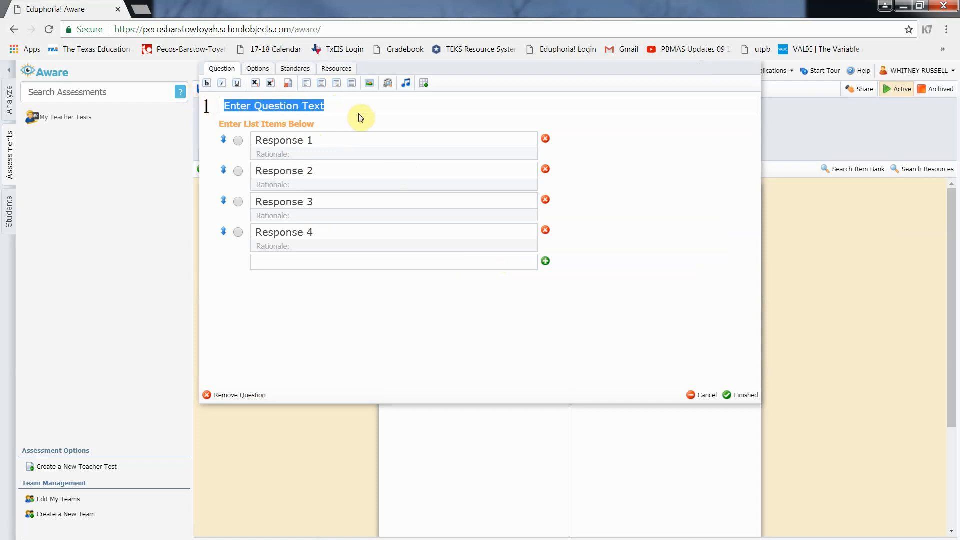
{"action": "type", "text": "Sarah has"}
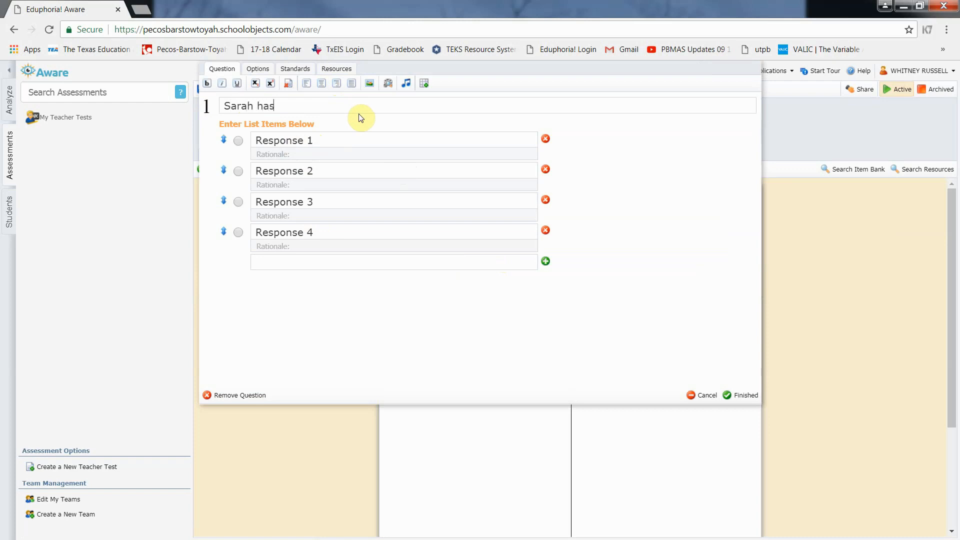
{"action": "type", "text": "$10.00. She spent $5.00 on Candy and"}
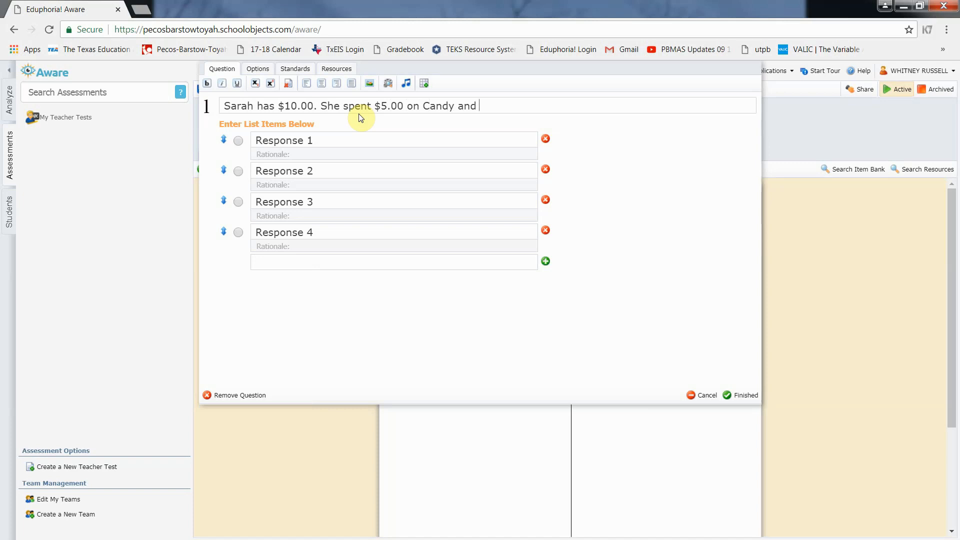
{"action": "key", "text": "BackSpace"}
{"action": "key", "text": "BackSpace"}
{"action": "key", "text": "BackSpace"}
{"action": "key", "text": "BackSpace"}
{"action": "key", "text": "BackSpace"}
{"action": "key", "text": "BackSpace"}
{"action": "key", "text": "BackSpace"}
{"action": "key", "text": "BackSpace"}
{"action": "key", "text": "BackSpace"}
{"action": "key", "text": "BackSpace"}
{"action": "type", "text": "cand"}
{"action": "type", "text": " w"}
{"action": "key", "text": "BackSpace"}
{"action": "key", "text": "BackSpace"}
{"action": "type", "text": "y and $4.00 on frui"}
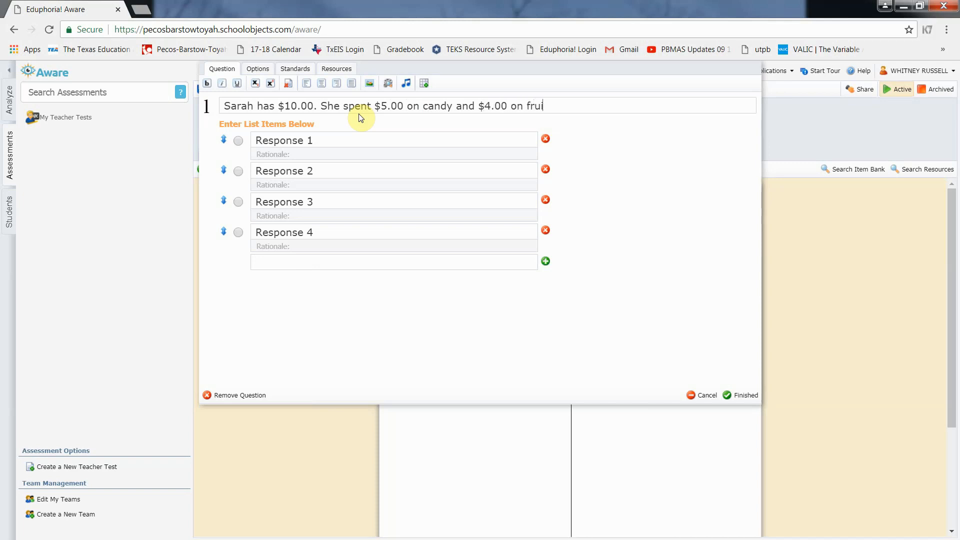
{"action": "type", "text": "t. How much de"}
{"action": "key", "text": "BackSpace"}
{"action": "type", "text": "oes Sarah "}
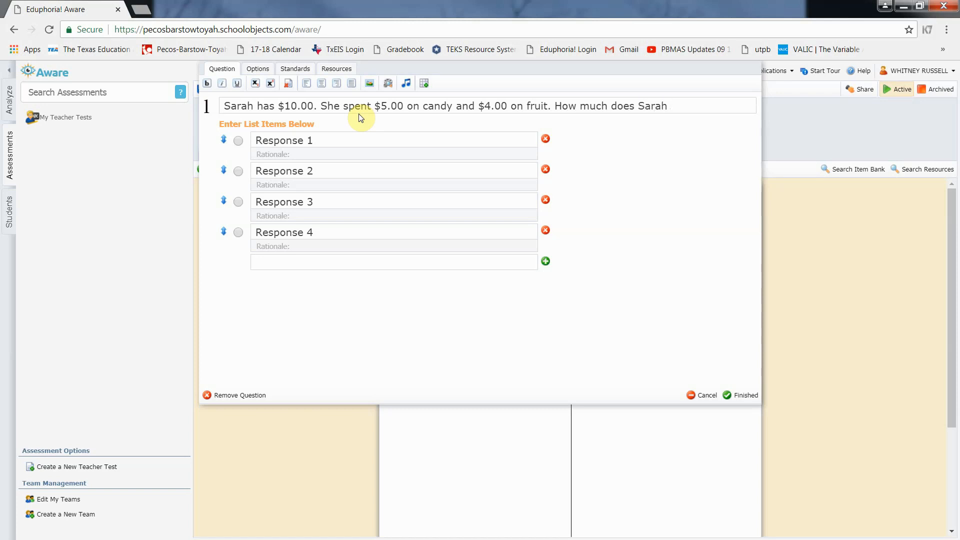
{"action": "type", "text": "get bac"}
{"action": "key", "text": "BackSpace"}
{"action": "key", "text": "BackSpace"}
{"action": "key", "text": "BackSpace"}
{"action": "key", "text": "BackSpace"}
{"action": "key", "text": "BackSpace"}
{"action": "key", "text": "BackSpace"}
{"action": "key", "text": "BackSpace"}
{"action": "type", "text": "have"}
{"action": "key", "text": "BackSpace"}
{"action": "key", "text": "BackSpace"}
{"action": "type", "text": "ave "}
{"action": "type", "text": "left over"}
{"action": "type", "text": ". "}
{"action": "type", "text": "?"}
Fill the four answer choices with $0.00, $10.00, $1.00 and $6.00
{"action": "left_click_drag", "start_coordinate": [324, 140], "coordinate": [255, 142]}
{"action": "type", "text": "$"}
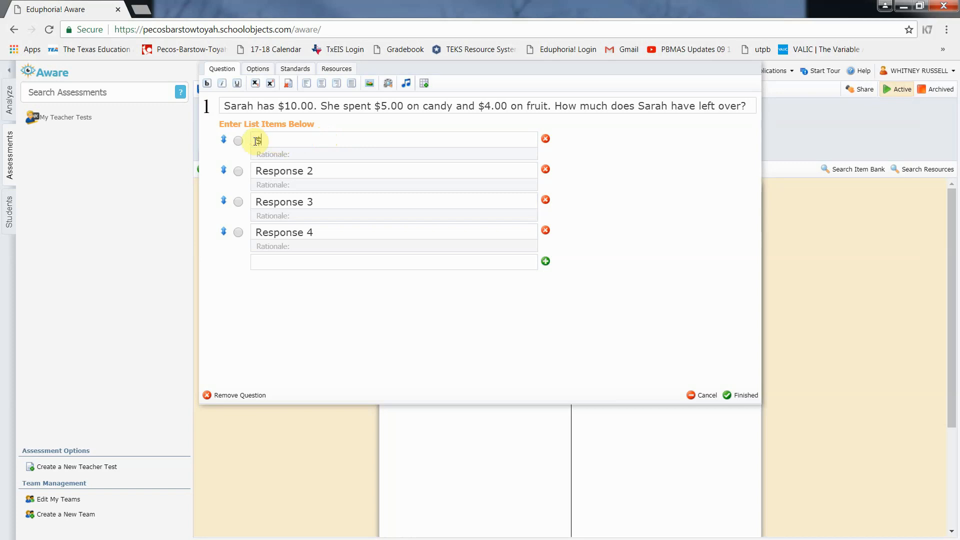
{"action": "type", "text": "0.00"}
{"action": "left_click_drag", "start_coordinate": [325, 170], "coordinate": [253, 156]}
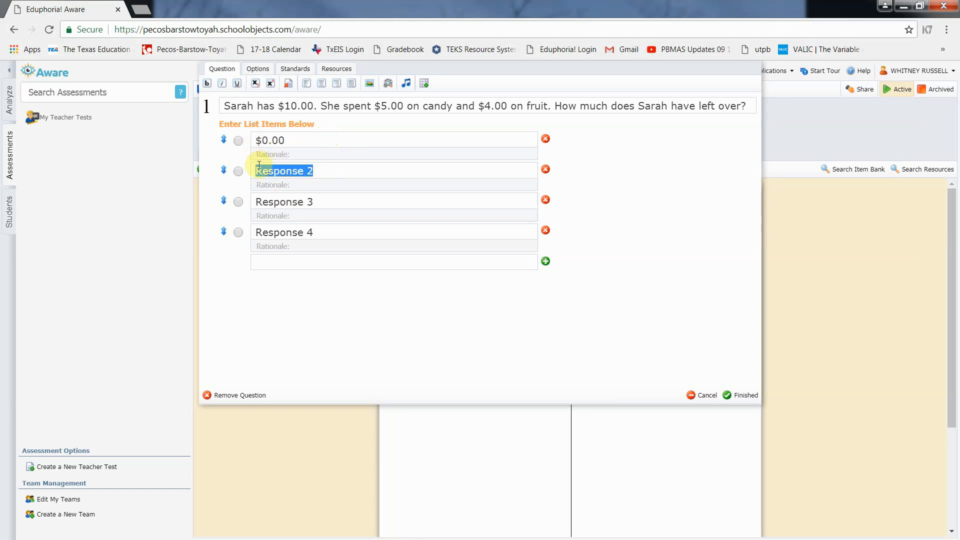
{"action": "type", "text": "$10"}
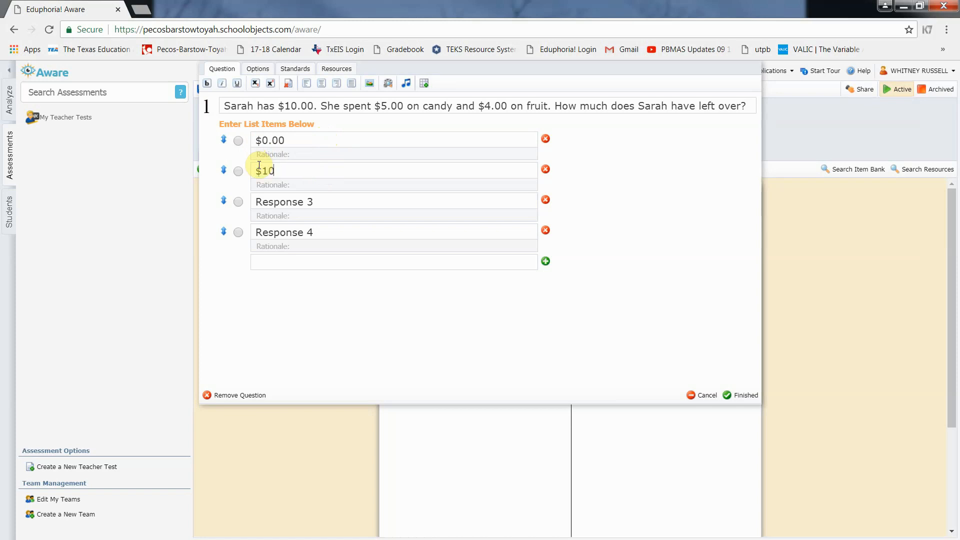
{"action": "type", "text": ".00"}
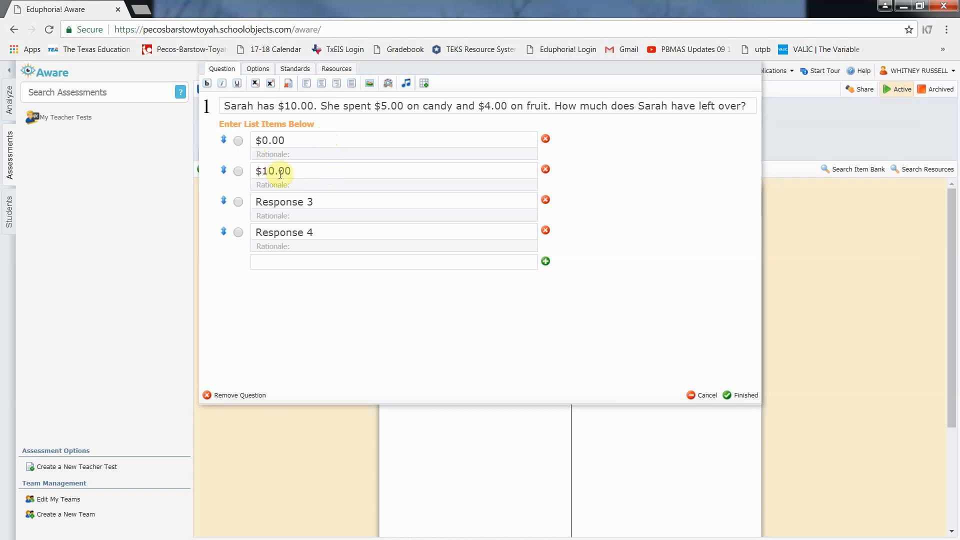
{"action": "left_click_drag", "start_coordinate": [321, 201], "coordinate": [257, 199]}
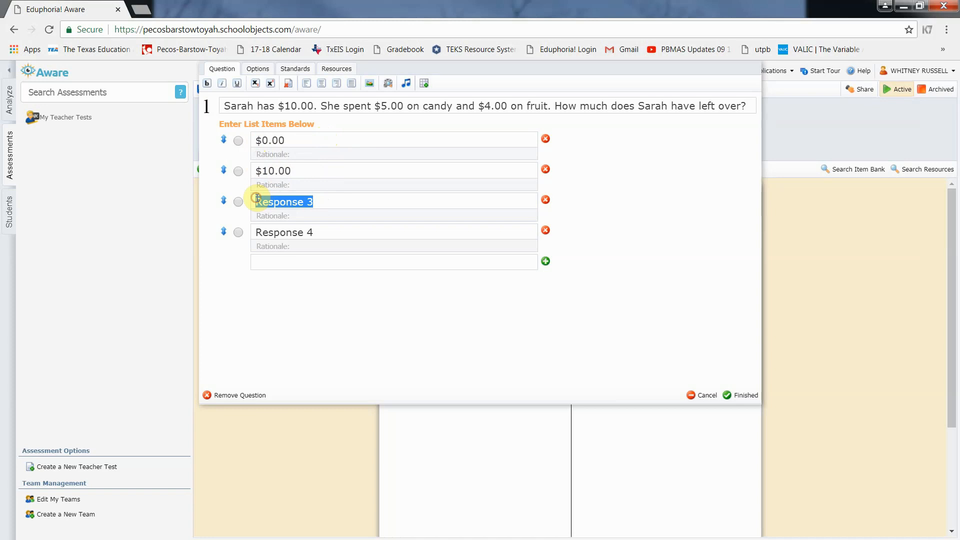
{"action": "type", "text": "$"}
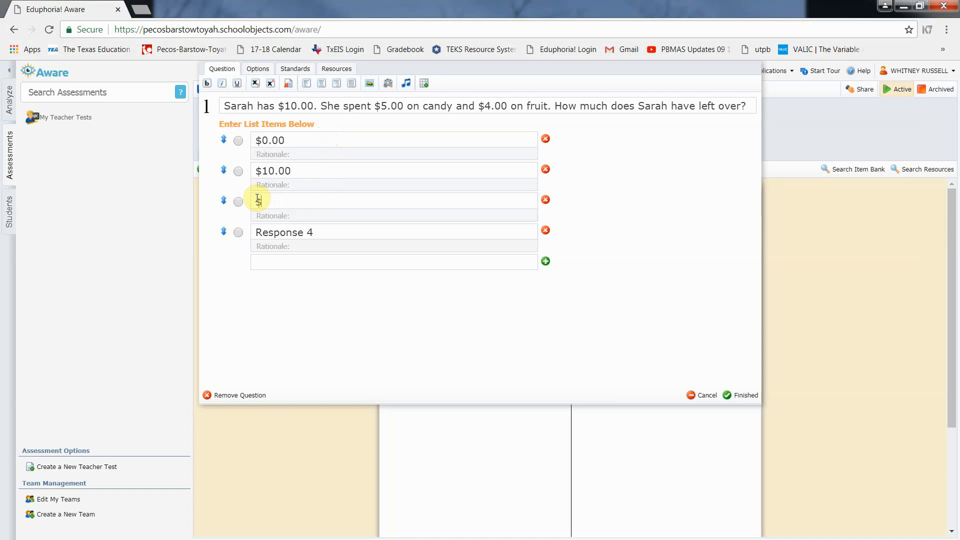
{"action": "type", "text": "1.00"}
{"action": "left_click_drag", "start_coordinate": [322, 232], "coordinate": [256, 228]}
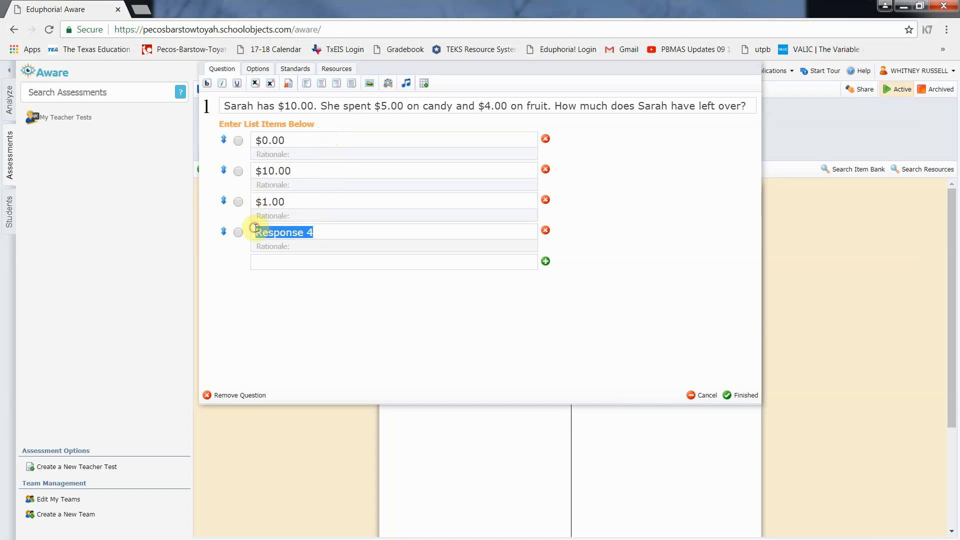
{"action": "type", "text": "$"}
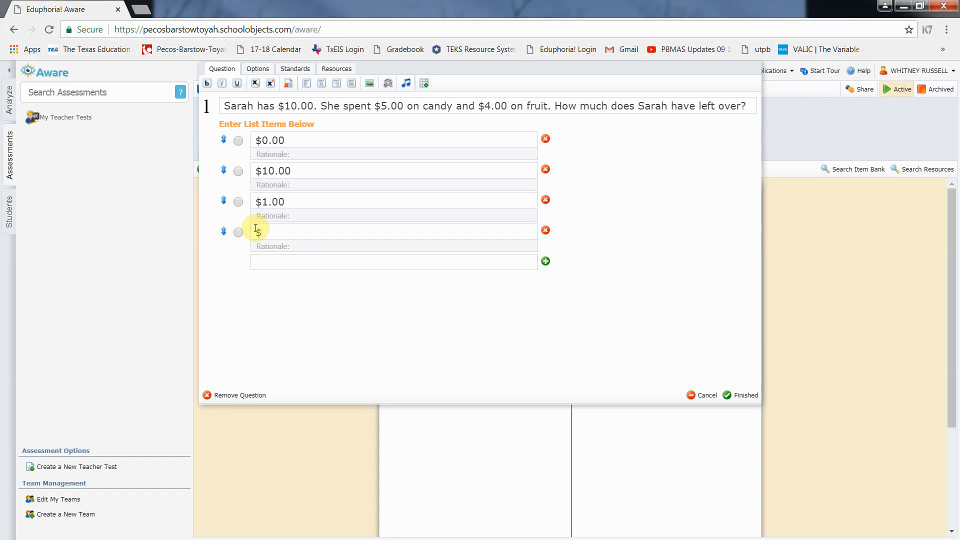
{"action": "type", "text": "6.00"}
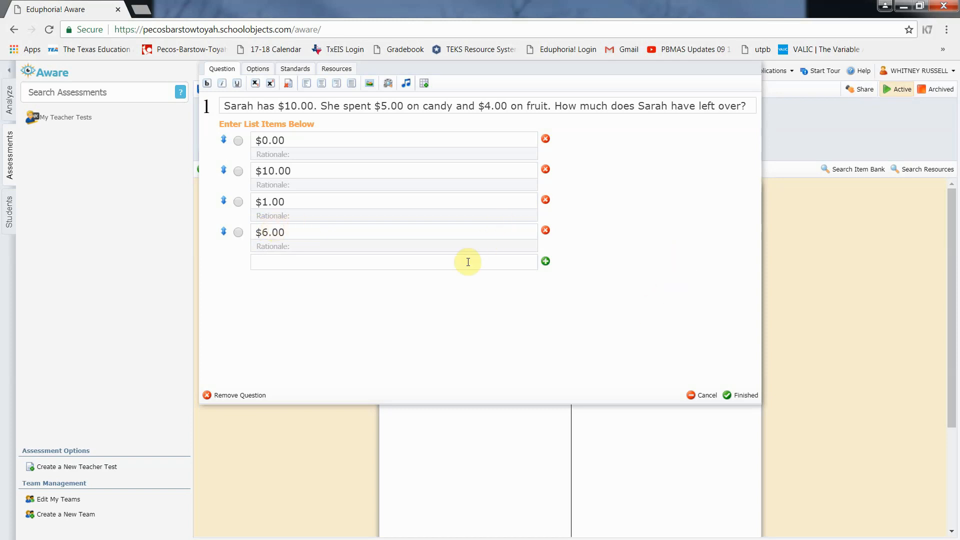
Mark $1.00 as the correct answer and delete the $6.00 choice
{"action": "left_click", "coordinate": [238, 202]}
{"action": "left_click", "coordinate": [546, 231]}
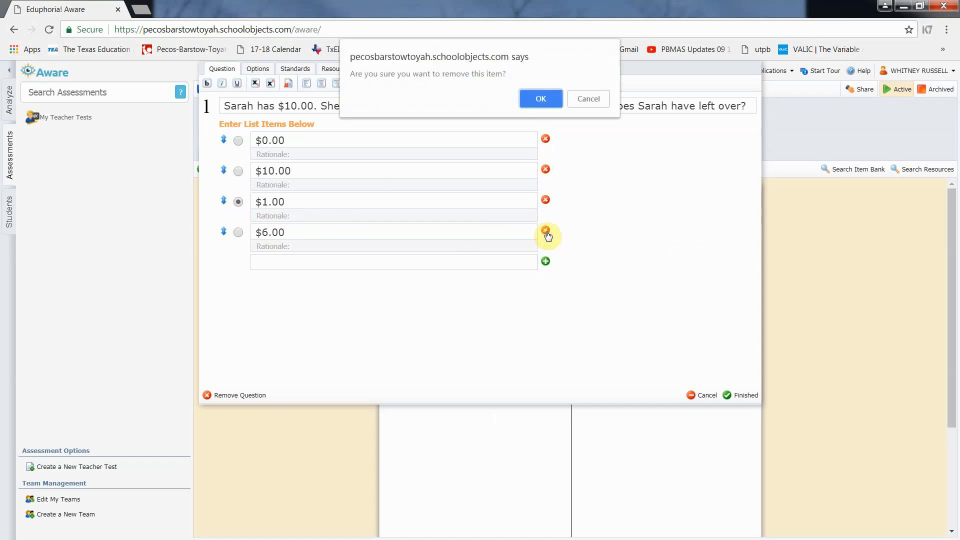
{"action": "left_click", "coordinate": [542, 99]}
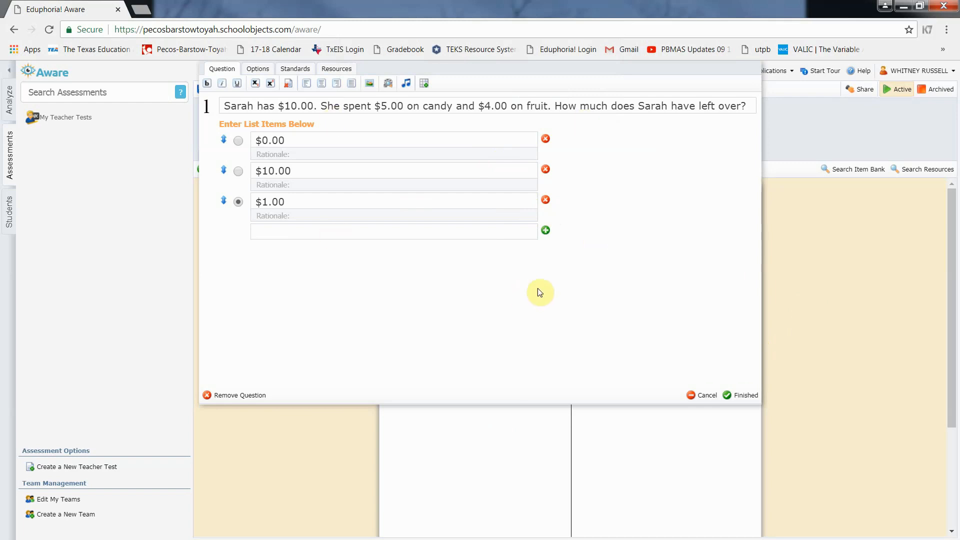
{"action": "left_click", "coordinate": [258, 69]}
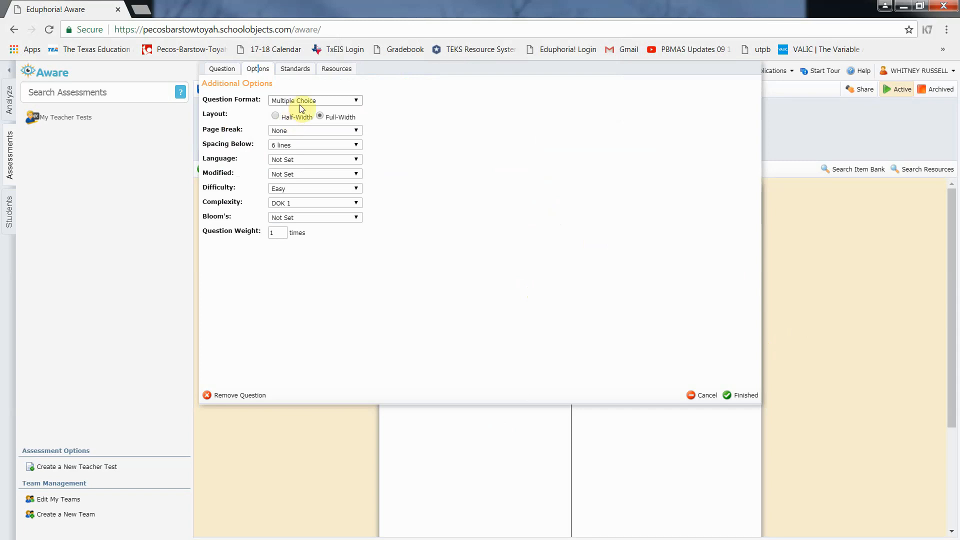
Set 6.1(A) [P] as the question's primary standard and save the question
{"action": "left_click", "coordinate": [294, 70]}
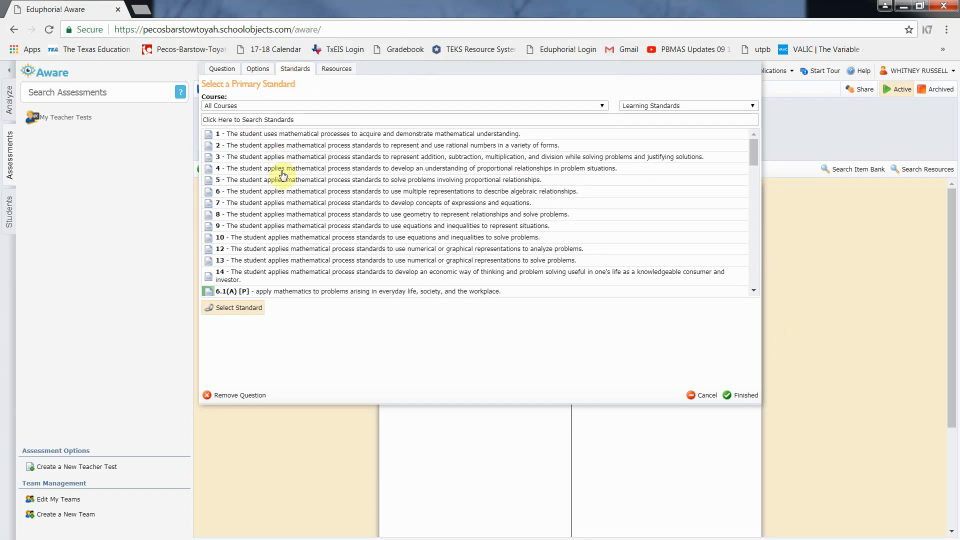
{"action": "left_click", "coordinate": [278, 291]}
{"action": "scroll", "coordinate": [283, 220], "scroll_direction": "down", "scroll_amount": 9}
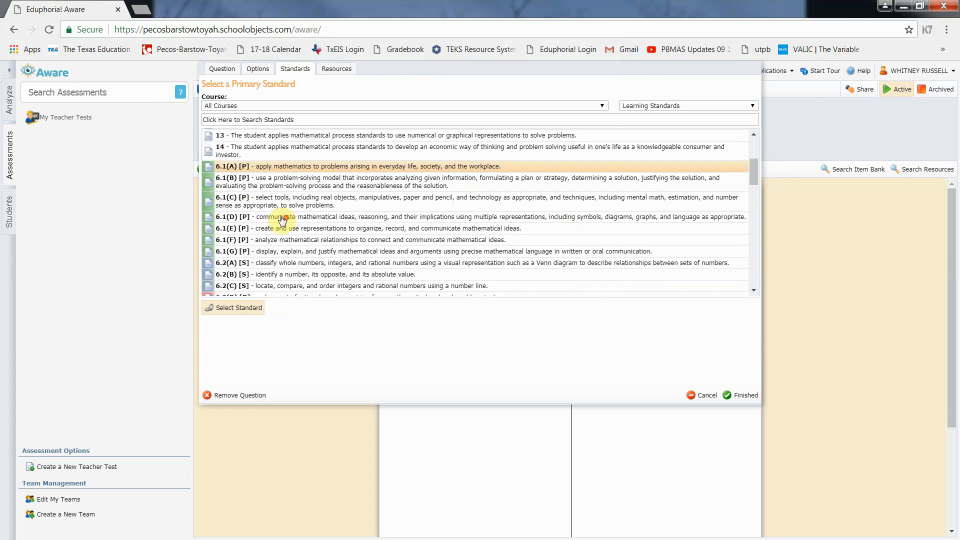
{"action": "scroll", "coordinate": [282, 219], "scroll_direction": "down", "scroll_amount": 2}
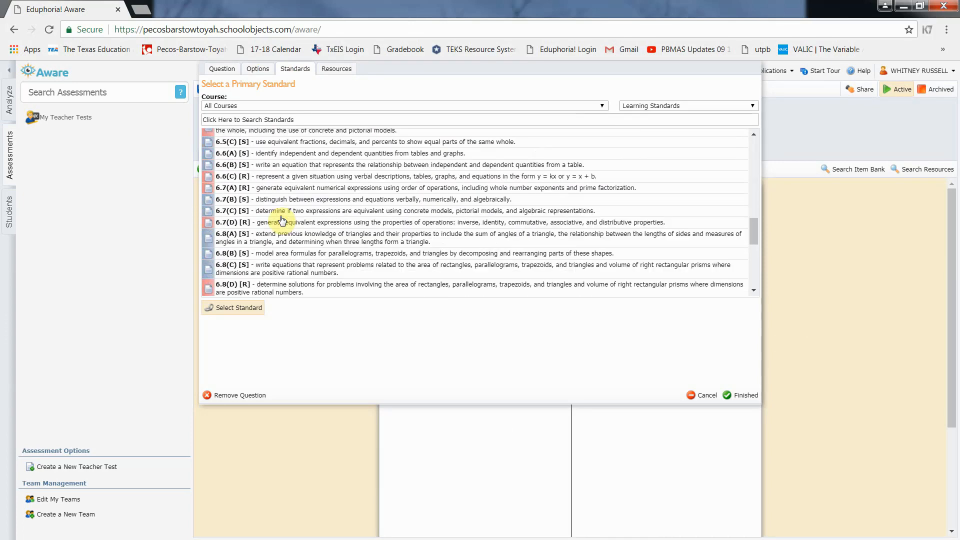
{"action": "scroll", "coordinate": [280, 220], "scroll_direction": "up", "scroll_amount": 10}
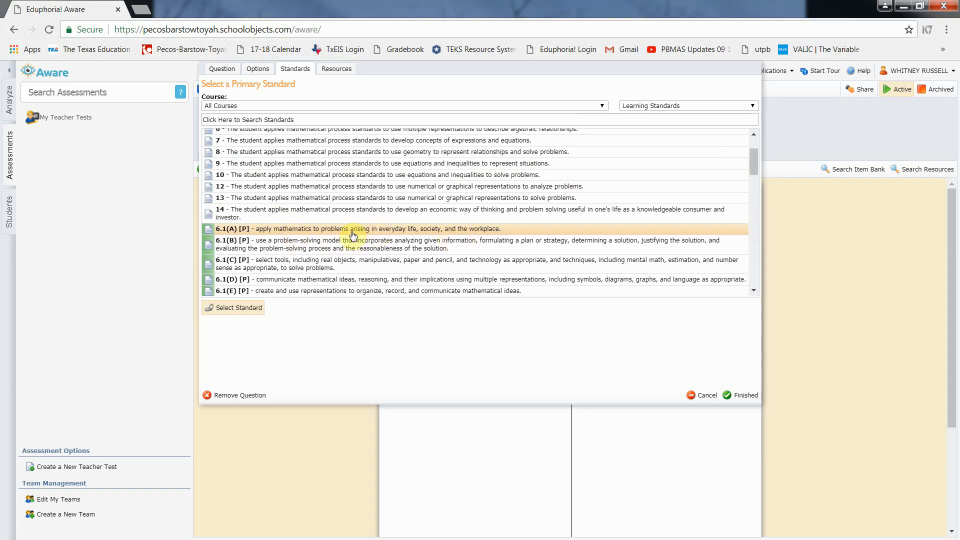
{"action": "double_click", "coordinate": [311, 229]}
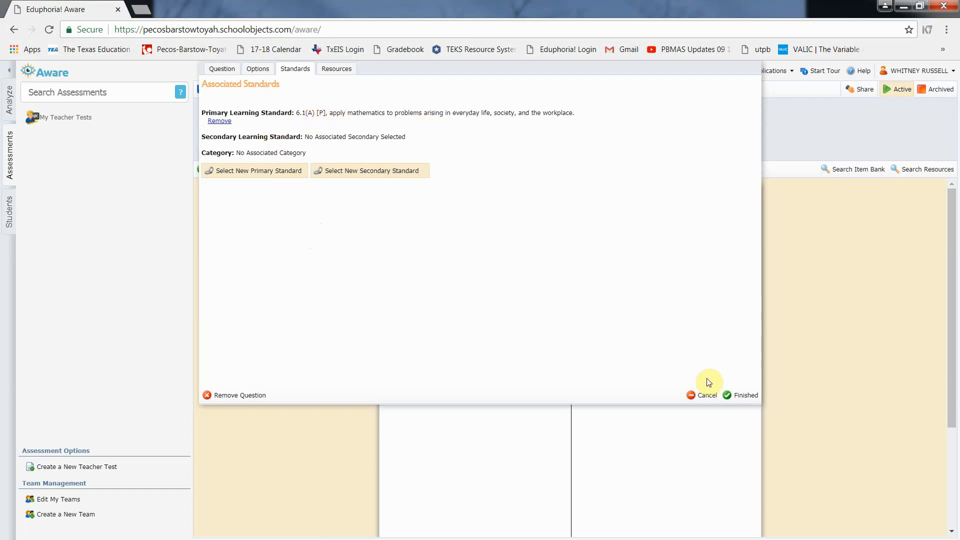
{"action": "left_click", "coordinate": [749, 396]}
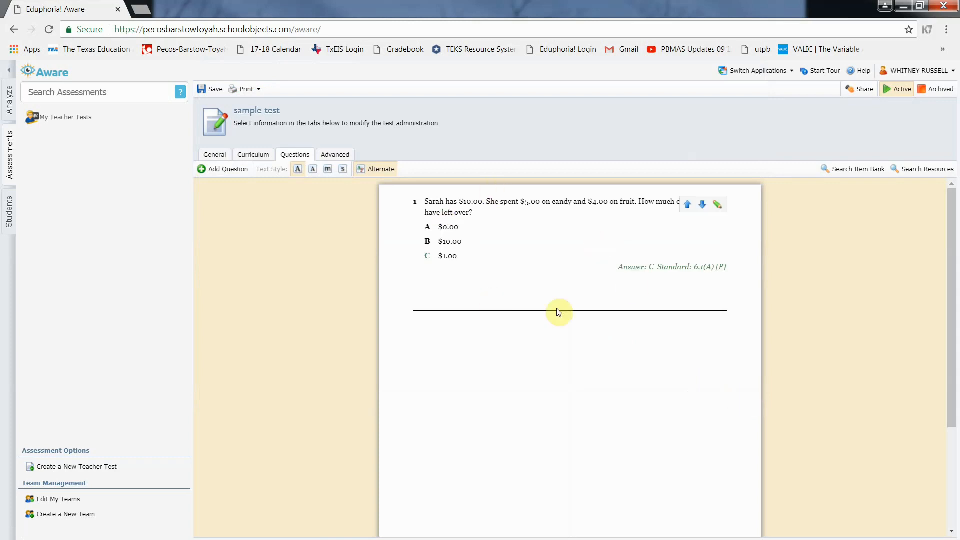
{"action": "mouse_move", "coordinate": [603, 278]}
{"action": "left_click", "coordinate": [718, 206]}
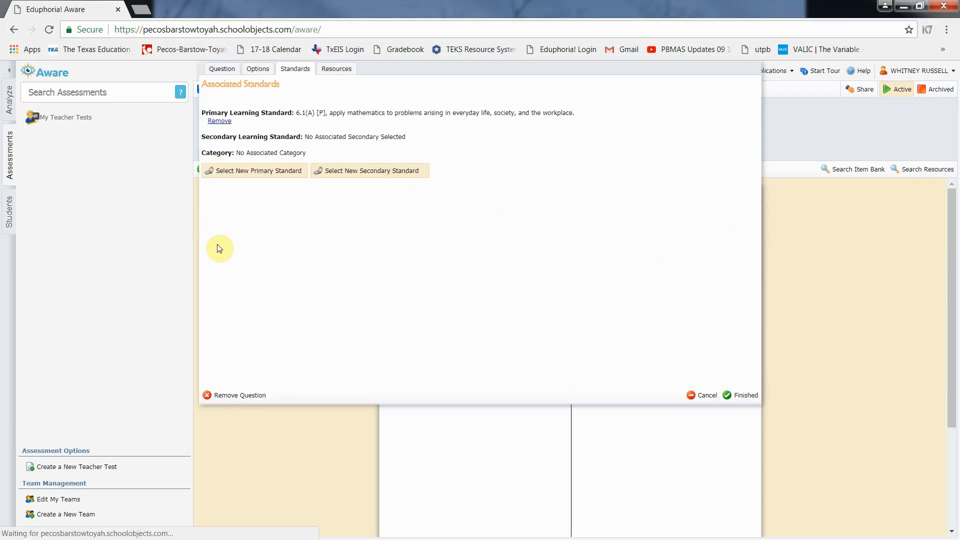
{"action": "left_click", "coordinate": [222, 68]}
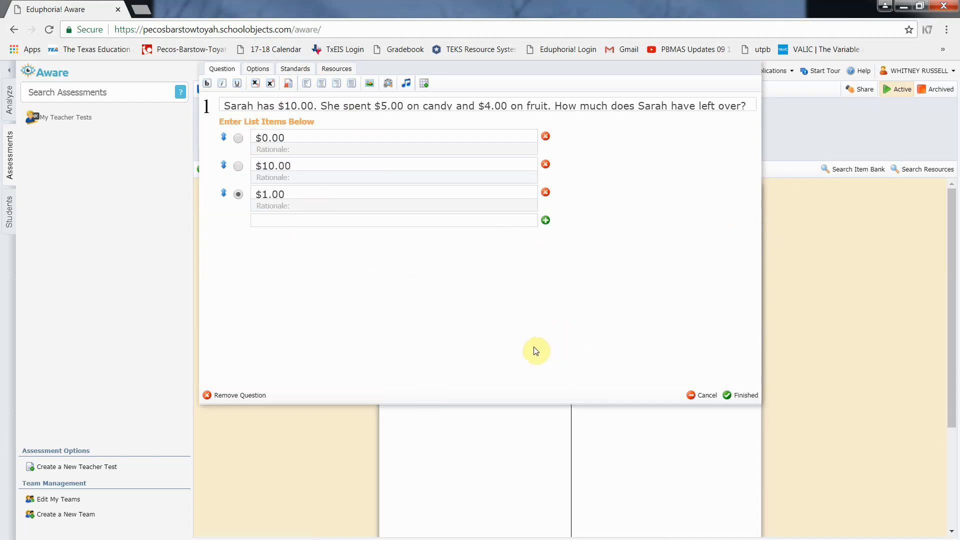
{"action": "left_click", "coordinate": [743, 395]}
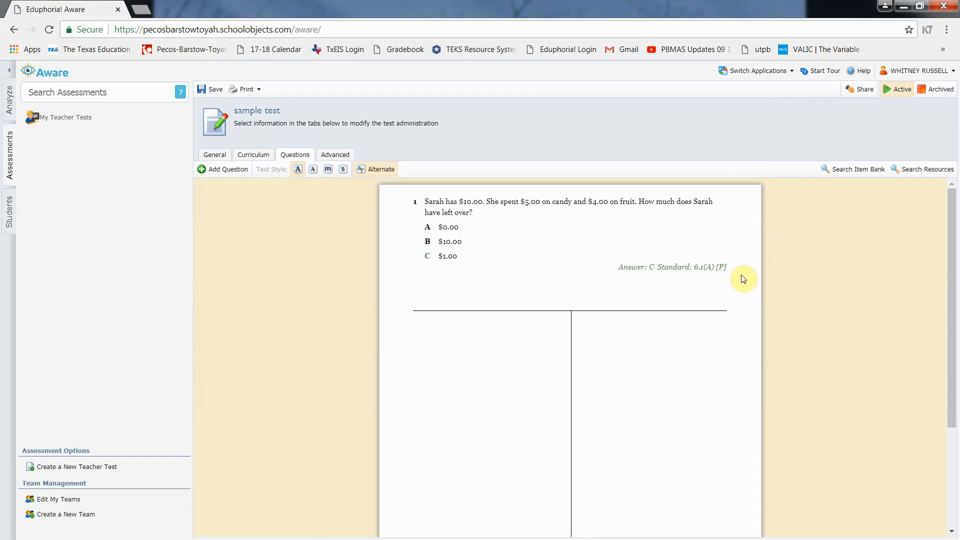
Run an advanced item bank search filtered to standard 6.2(D) and English language
{"action": "left_click", "coordinate": [853, 171]}
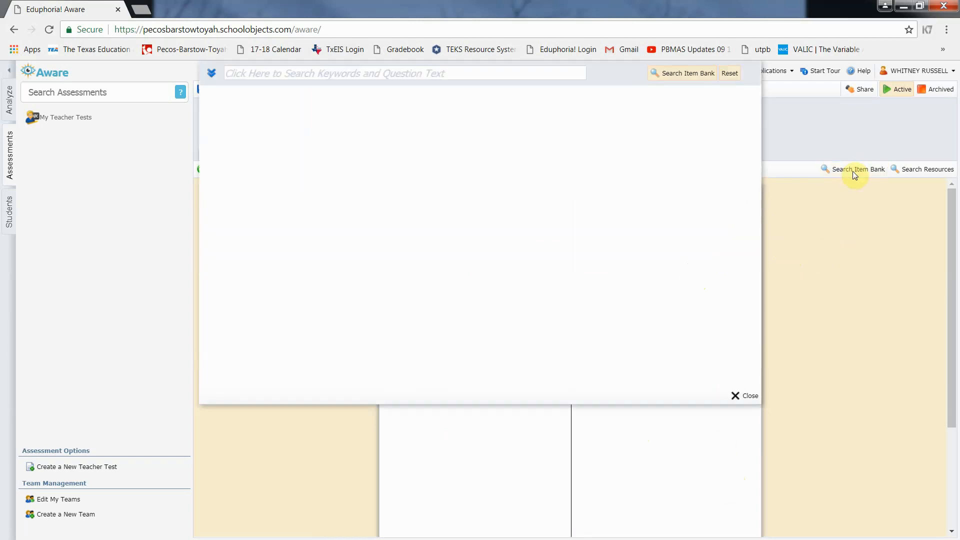
{"action": "left_click", "coordinate": [214, 77]}
{"action": "scroll", "coordinate": [264, 108], "scroll_direction": "down", "scroll_amount": 5}
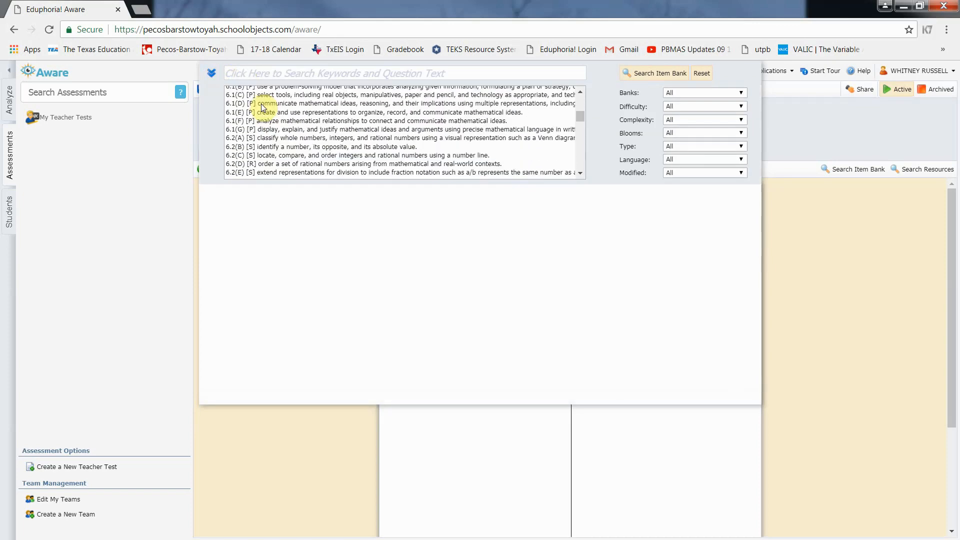
{"action": "left_click", "coordinate": [265, 164]}
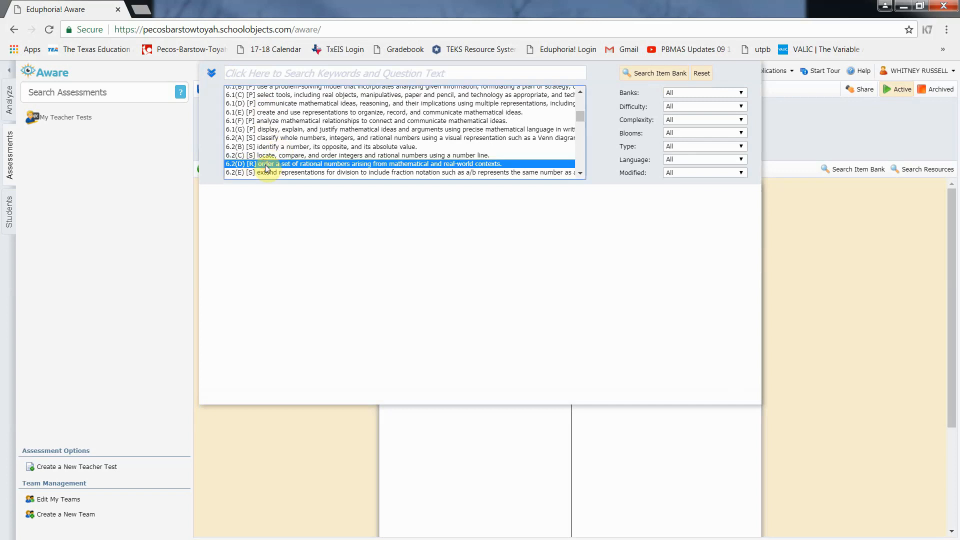
{"action": "left_click", "coordinate": [686, 95]}
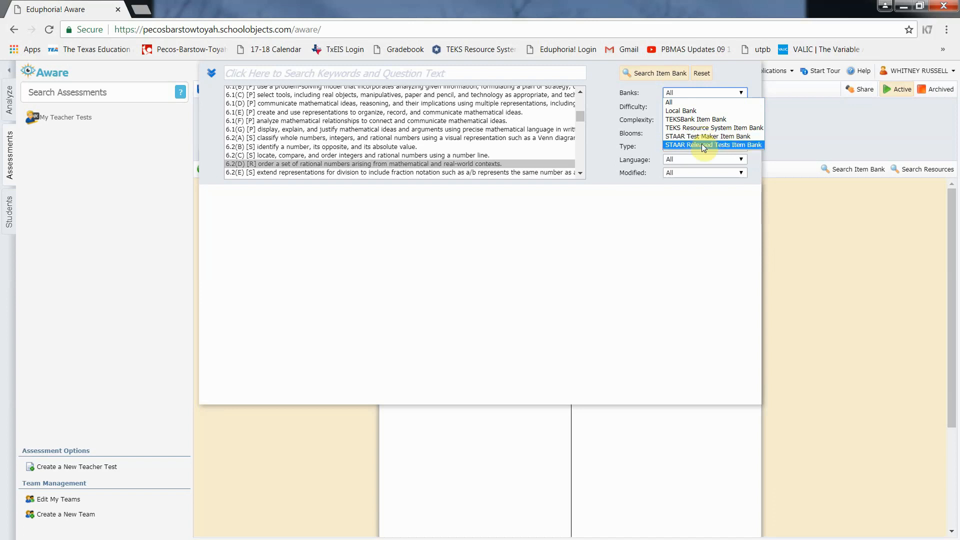
{"action": "left_click", "coordinate": [696, 159]}
{"action": "left_click", "coordinate": [690, 176]}
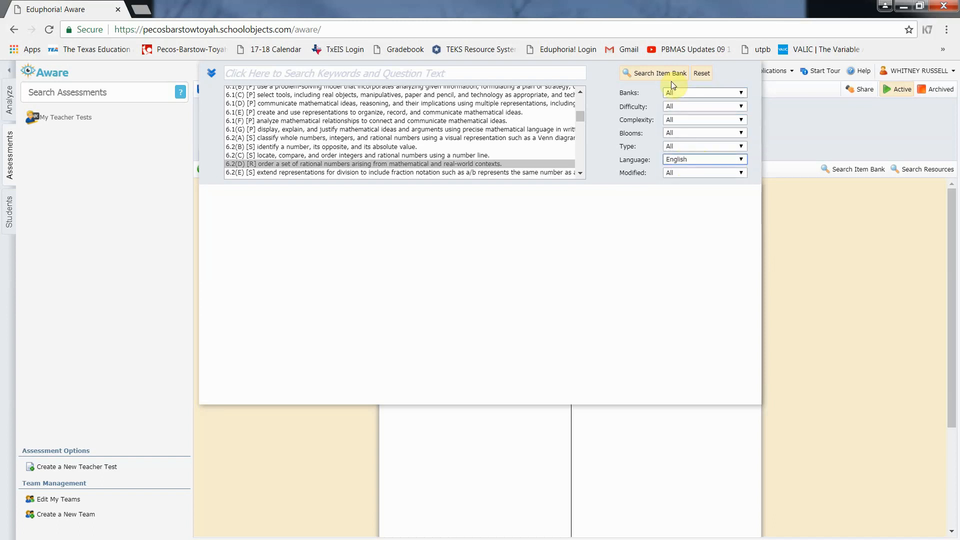
{"action": "left_click", "coordinate": [661, 74]}
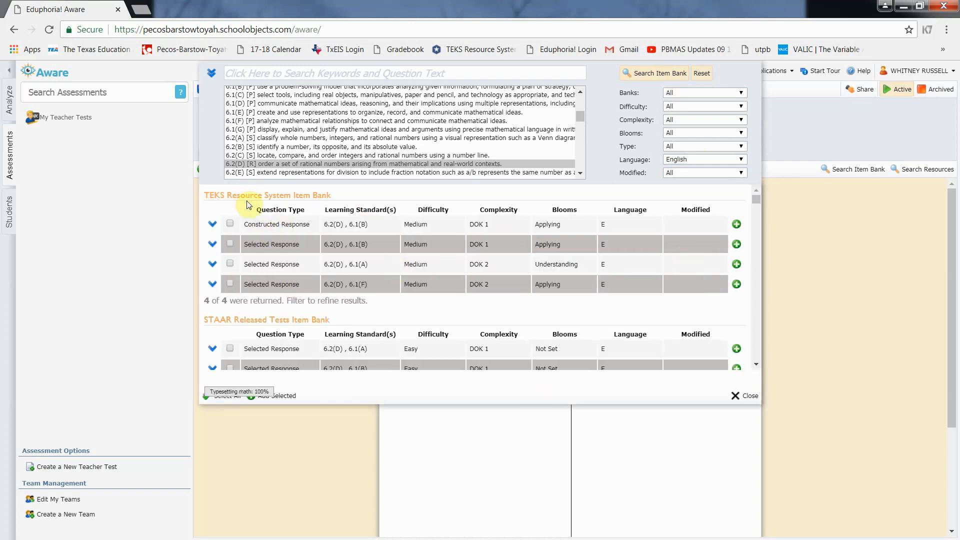
Preview the 6.2(D) results and add the number-card ordering question to the test
{"action": "left_click", "coordinate": [212, 226]}
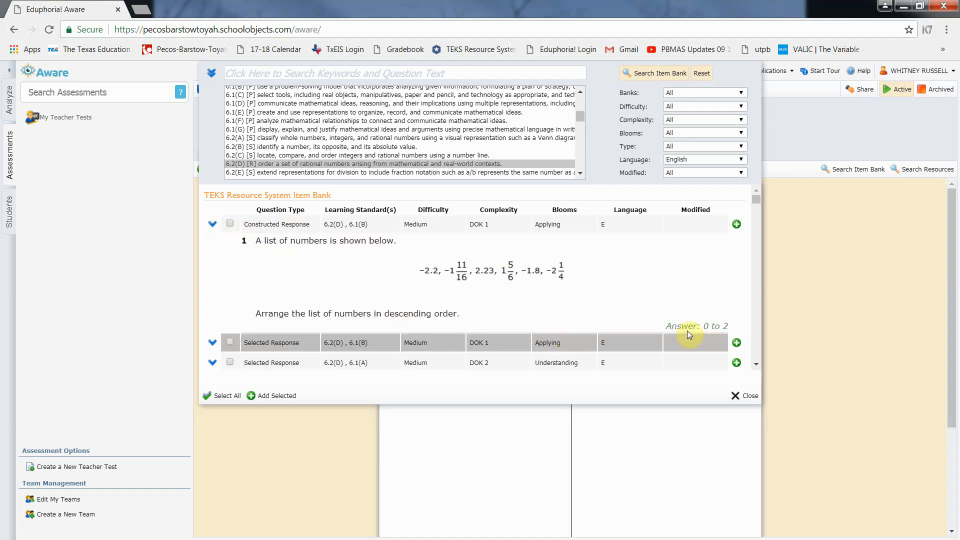
{"action": "left_click", "coordinate": [212, 224]}
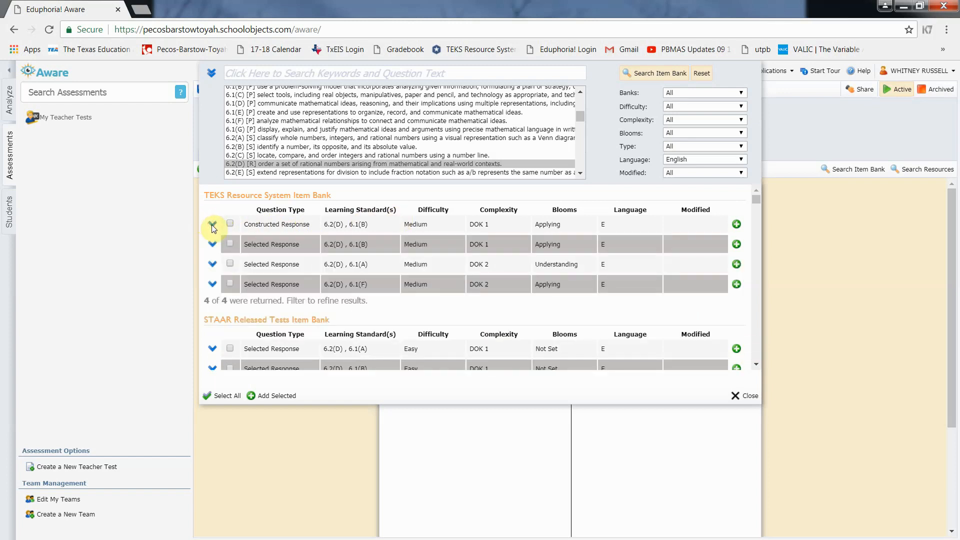
{"action": "left_click", "coordinate": [211, 284]}
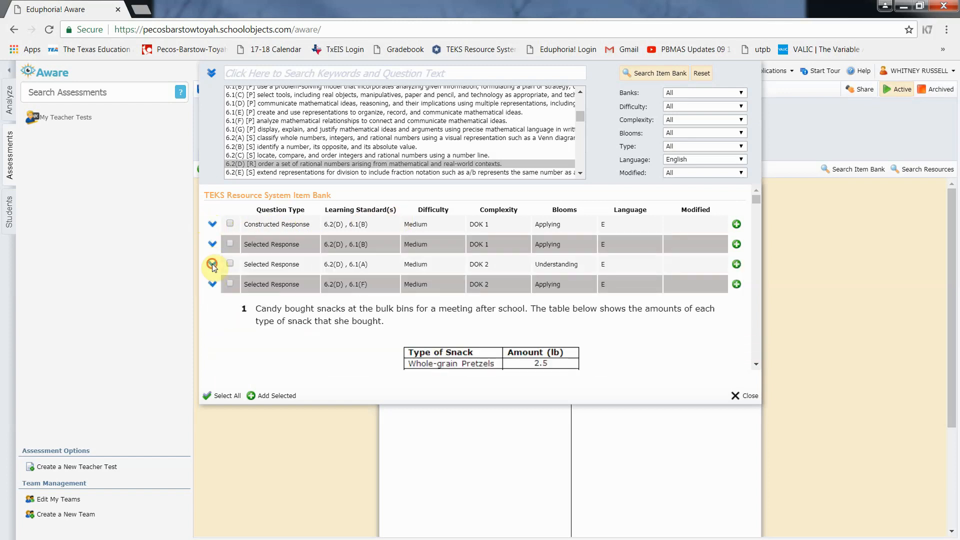
{"action": "left_click", "coordinate": [212, 243]}
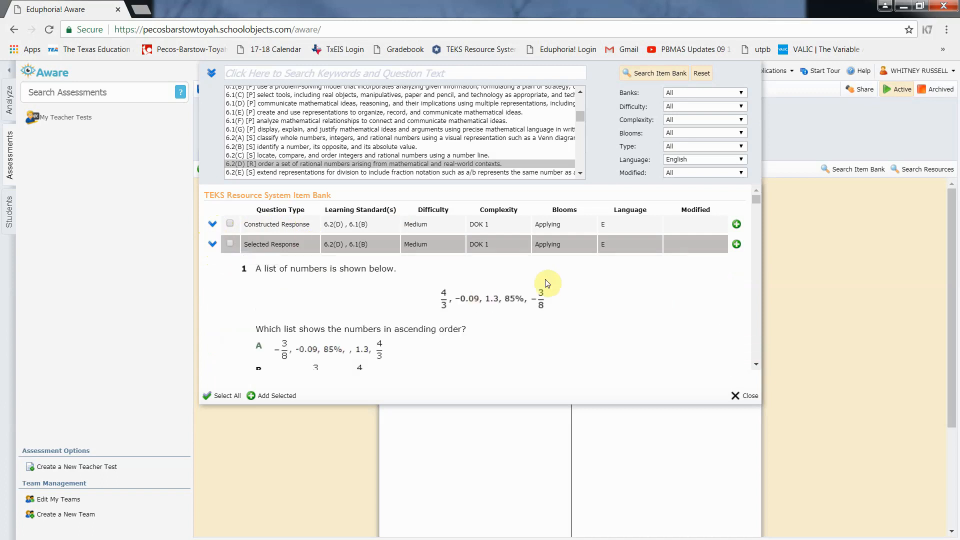
{"action": "scroll", "coordinate": [563, 280], "scroll_direction": "down", "scroll_amount": 3}
{"action": "scroll", "coordinate": [564, 282], "scroll_direction": "down", "scroll_amount": 5}
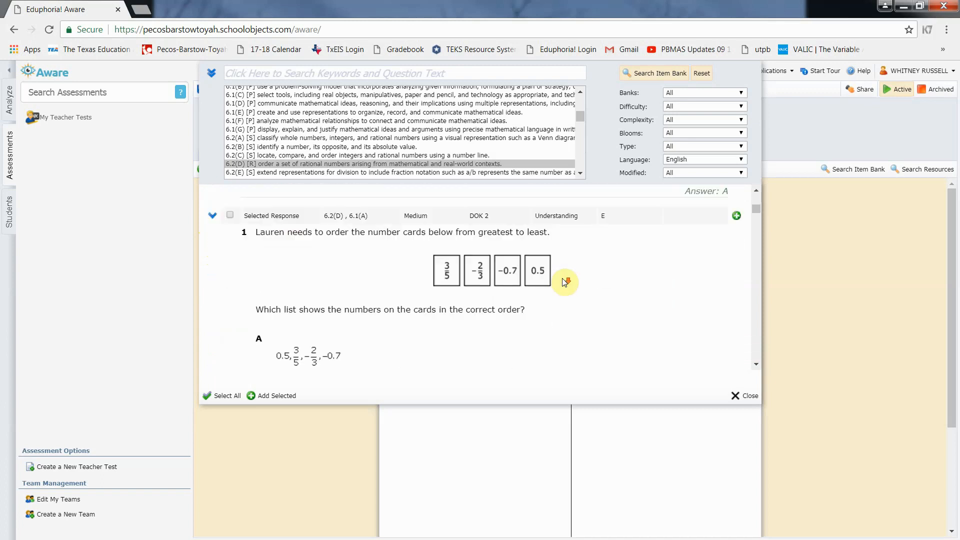
{"action": "scroll", "coordinate": [564, 281], "scroll_direction": "up", "scroll_amount": 1}
{"action": "scroll", "coordinate": [564, 281], "scroll_direction": "up", "scroll_amount": 1}
{"action": "left_click", "coordinate": [737, 217]}
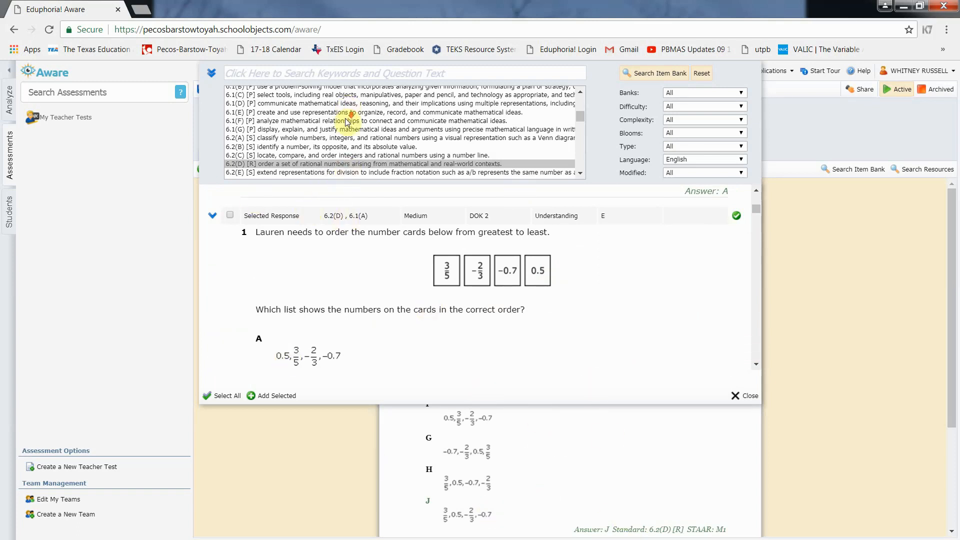
{"action": "scroll", "coordinate": [347, 121], "scroll_direction": "down", "scroll_amount": 2}
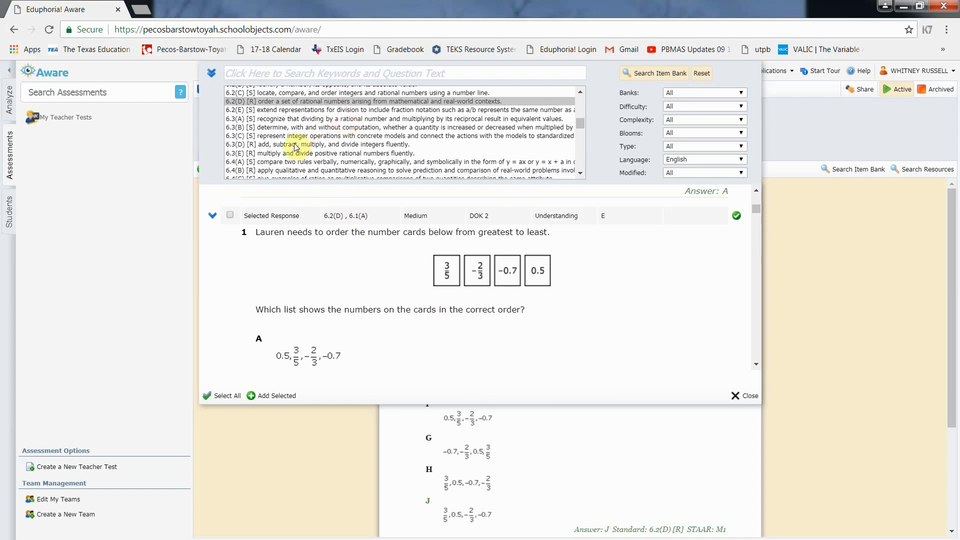
Search the item bank for 6.3(D) integer-operation items
{"action": "left_click", "coordinate": [297, 144]}
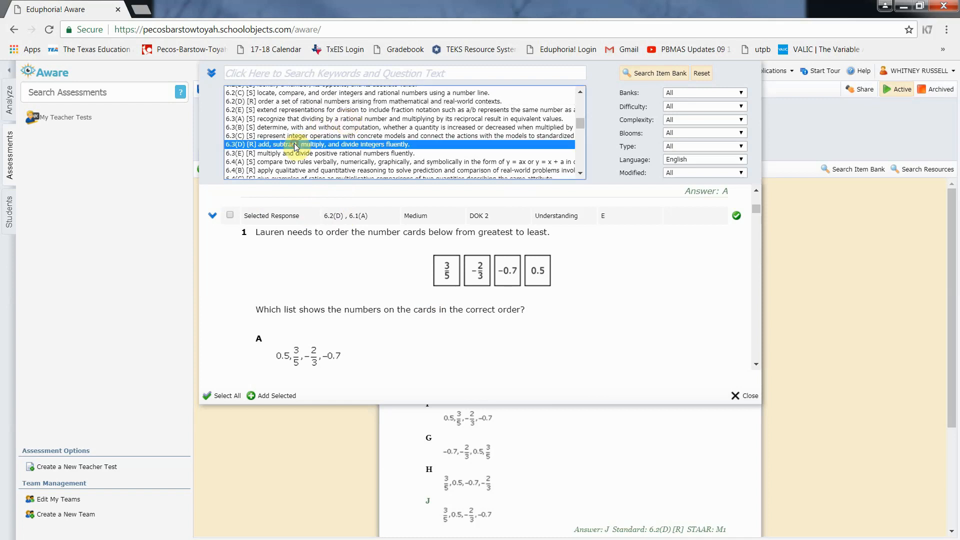
{"action": "left_click", "coordinate": [659, 74]}
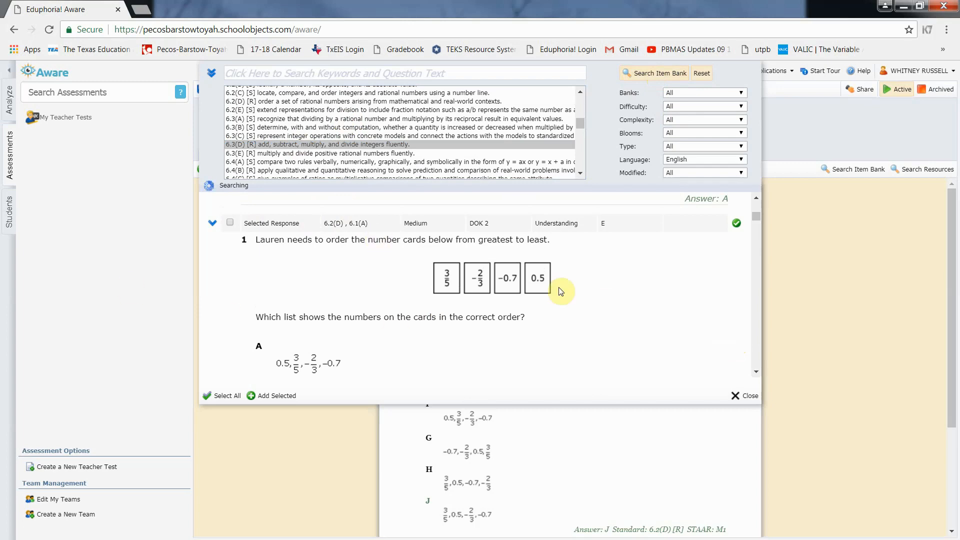
{"action": "scroll", "coordinate": [317, 235], "scroll_direction": "up", "scroll_amount": 5}
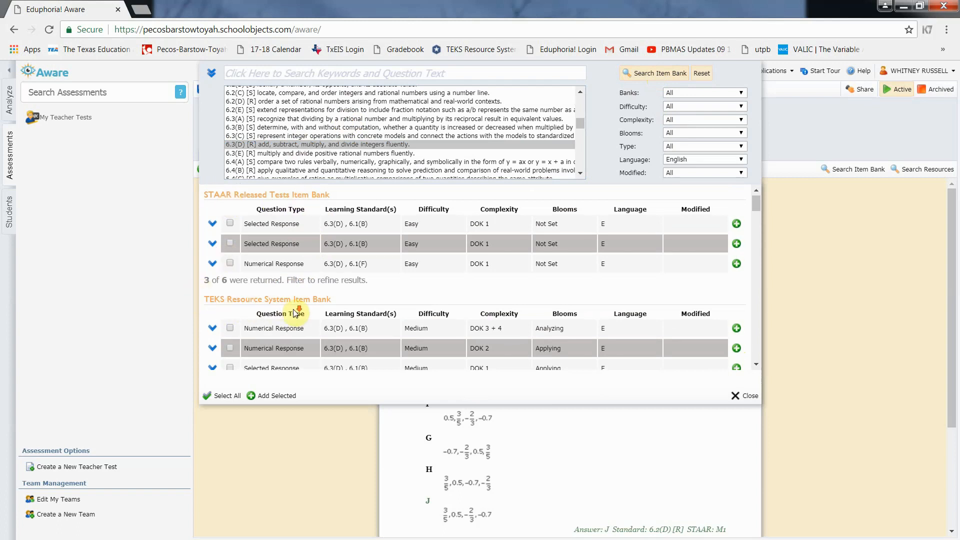
{"action": "scroll", "coordinate": [296, 313], "scroll_direction": "down", "scroll_amount": 2}
{"action": "scroll", "coordinate": [278, 271], "scroll_direction": "down", "scroll_amount": 1}
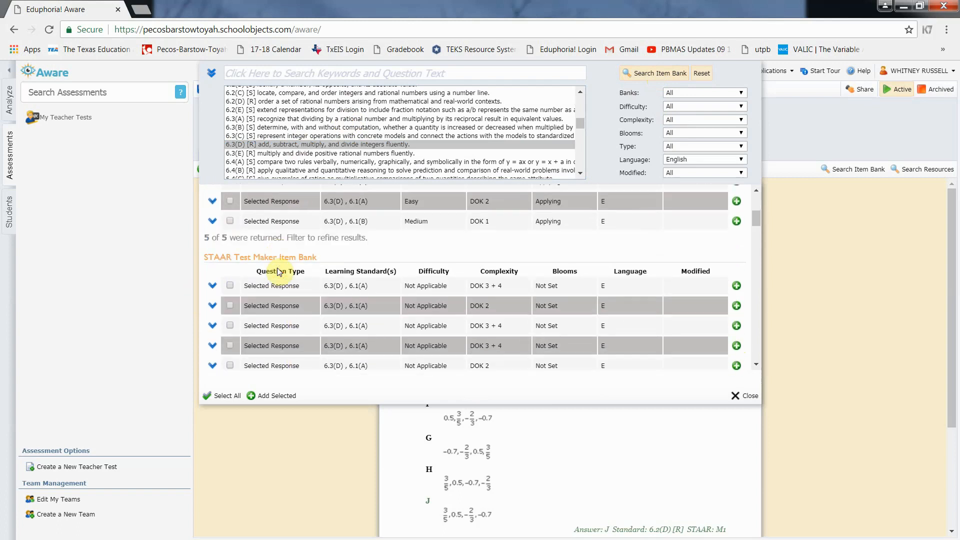
{"action": "scroll", "coordinate": [265, 253], "scroll_direction": "down", "scroll_amount": 1}
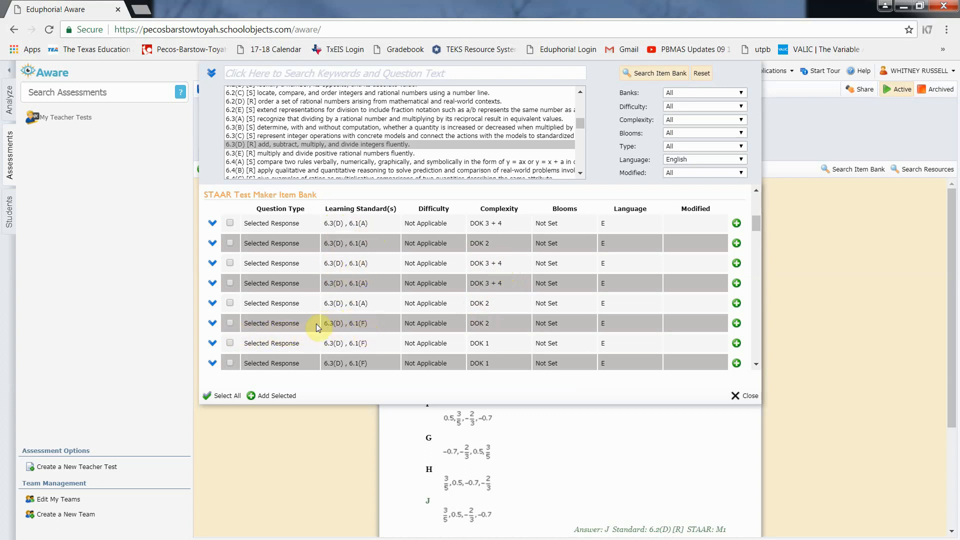
Preview the integer subtraction item, then add the treadmill calories numerical-response question (answer 375)
{"action": "left_click", "coordinate": [212, 325]}
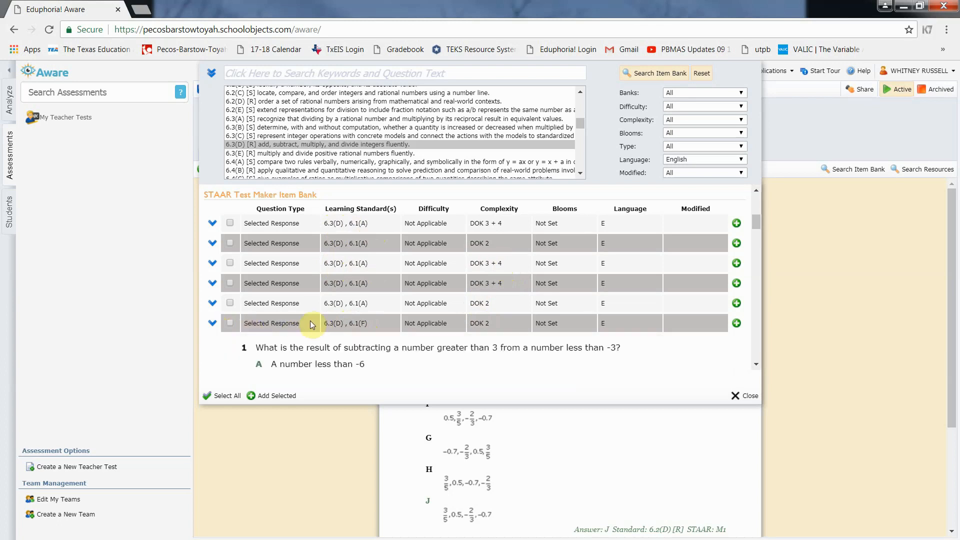
{"action": "scroll", "coordinate": [317, 323], "scroll_direction": "down", "scroll_amount": 2}
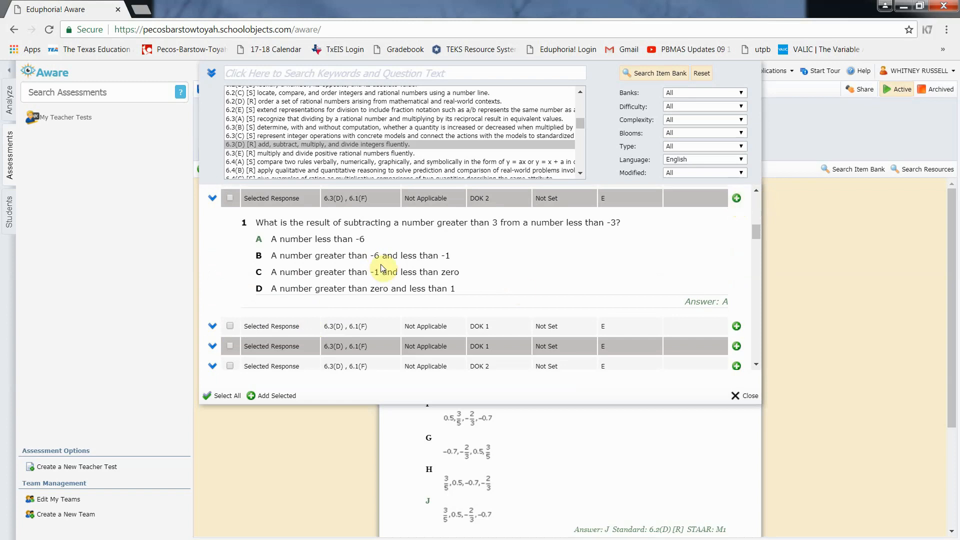
{"action": "scroll", "coordinate": [381, 268], "scroll_direction": "down", "scroll_amount": 5}
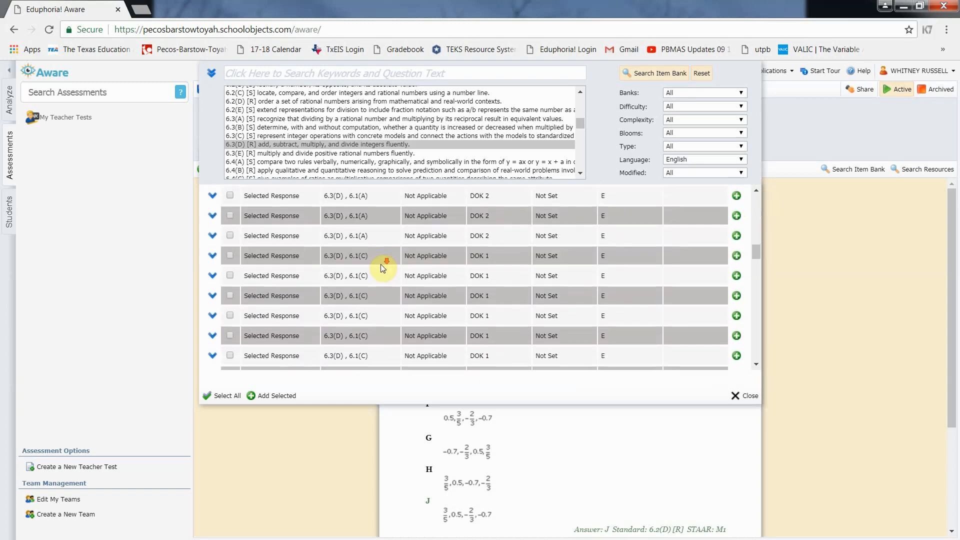
{"action": "scroll", "coordinate": [381, 268], "scroll_direction": "down", "scroll_amount": 1}
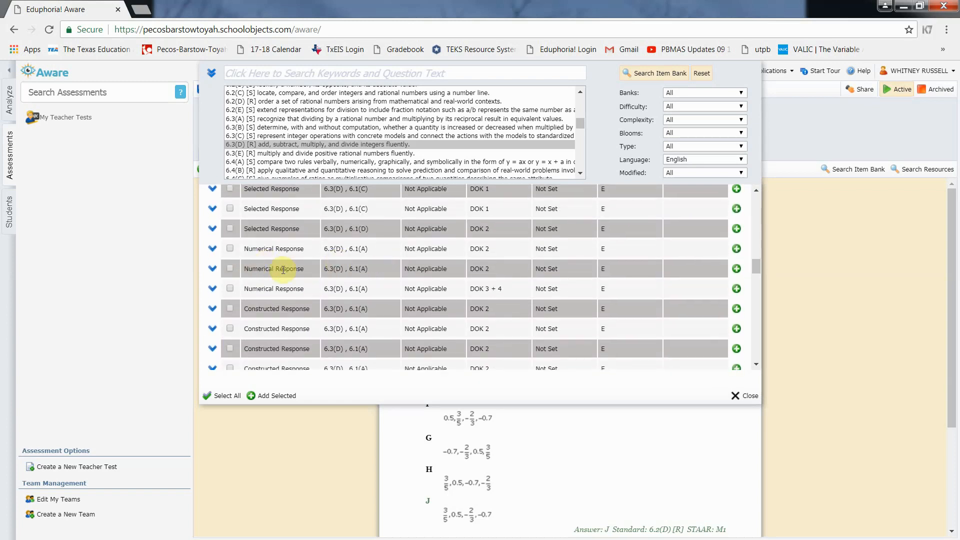
{"action": "left_click", "coordinate": [212, 268]}
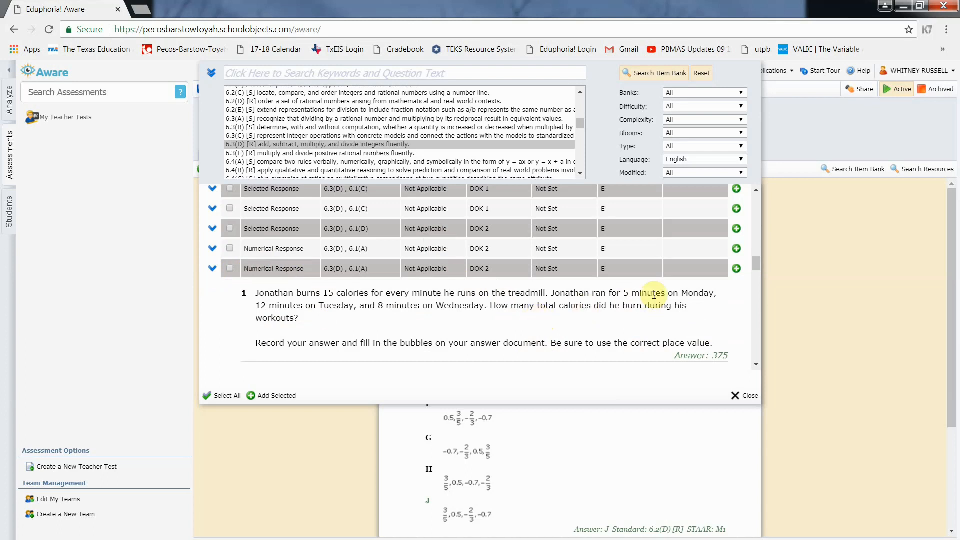
{"action": "left_click", "coordinate": [737, 269]}
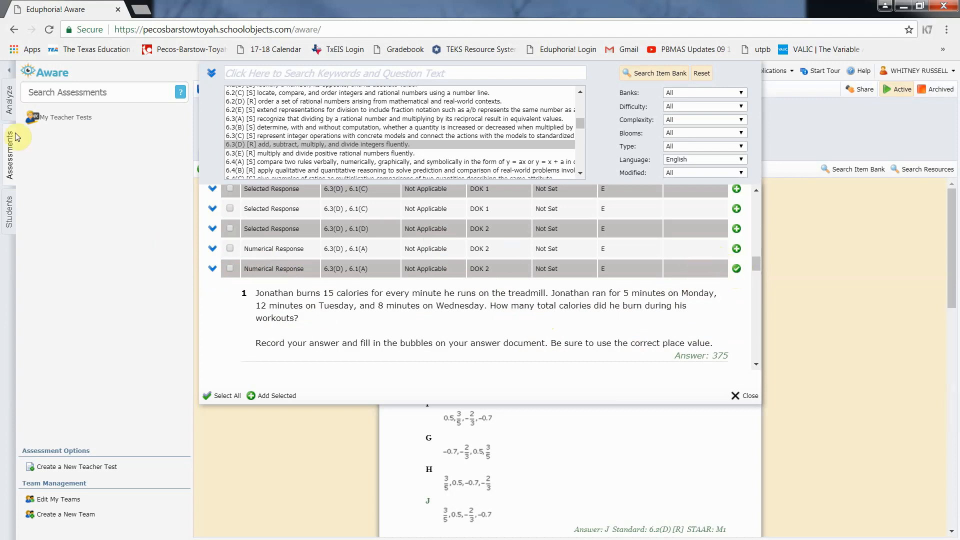
{"action": "left_click", "coordinate": [262, 119]}
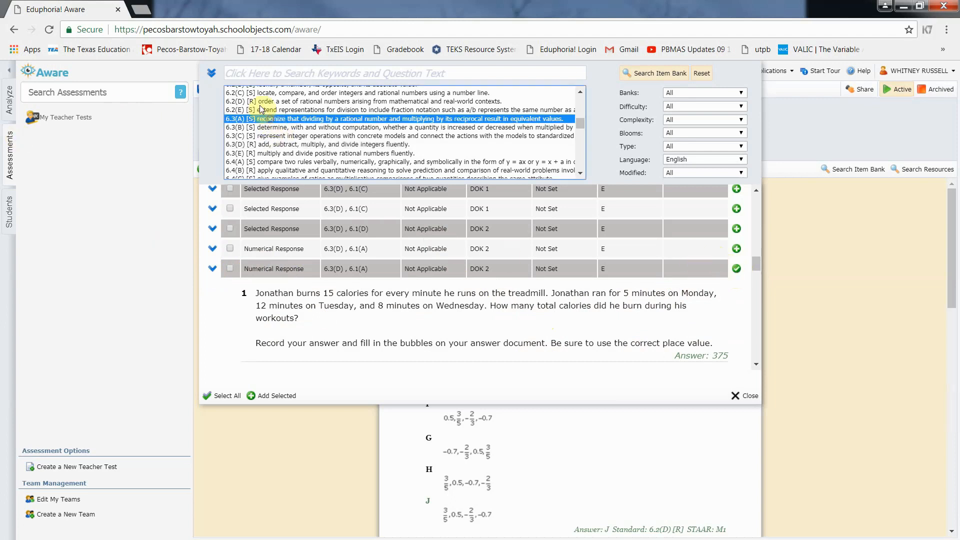
Add the TEKSBank 6.3(A) question on 2/3 divided by 5/6, then close the item bank
{"action": "left_click", "coordinate": [652, 74]}
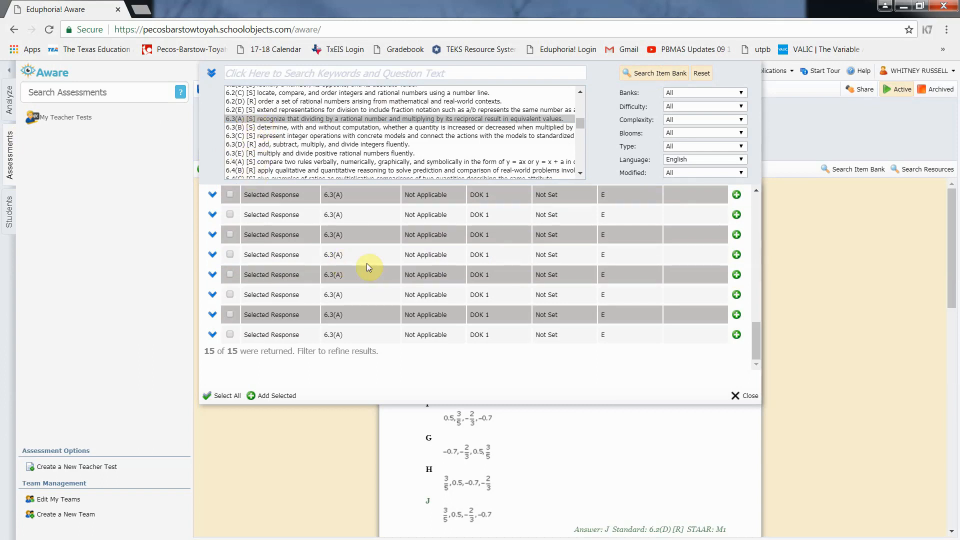
{"action": "scroll", "coordinate": [369, 266], "scroll_direction": "up", "scroll_amount": 5}
{"action": "scroll", "coordinate": [368, 266], "scroll_direction": "up", "scroll_amount": 5}
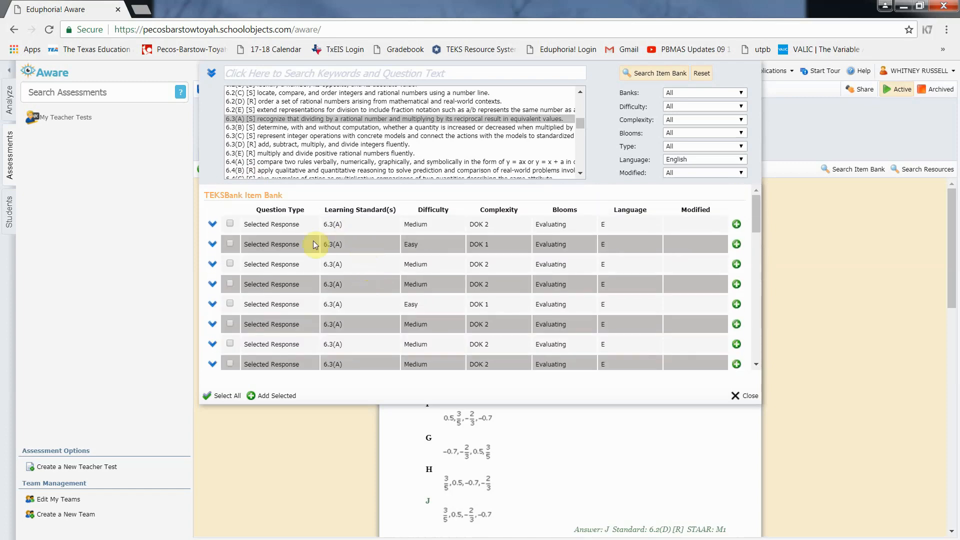
{"action": "left_click", "coordinate": [213, 225]}
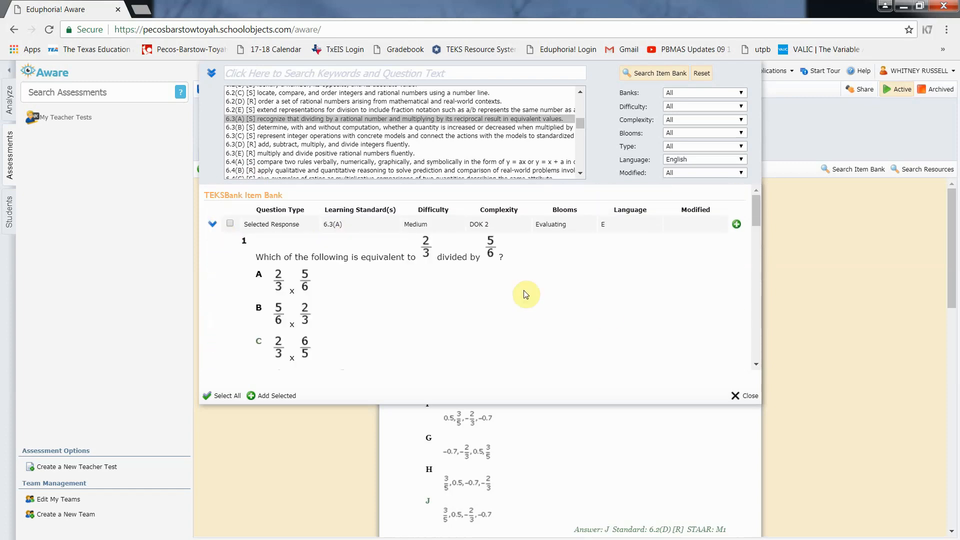
{"action": "left_click", "coordinate": [737, 225]}
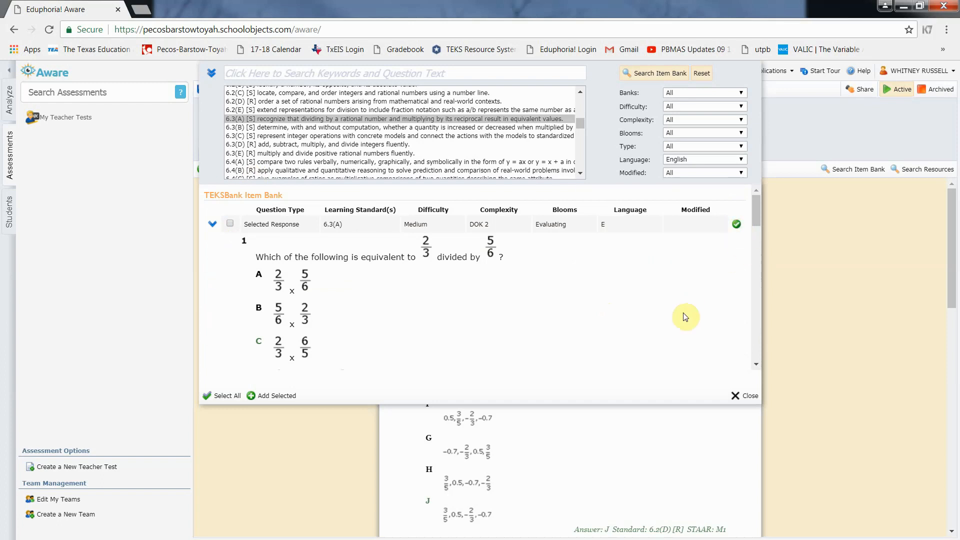
{"action": "left_click", "coordinate": [752, 396]}
{"action": "scroll", "coordinate": [699, 410], "scroll_direction": "down", "scroll_amount": 15}
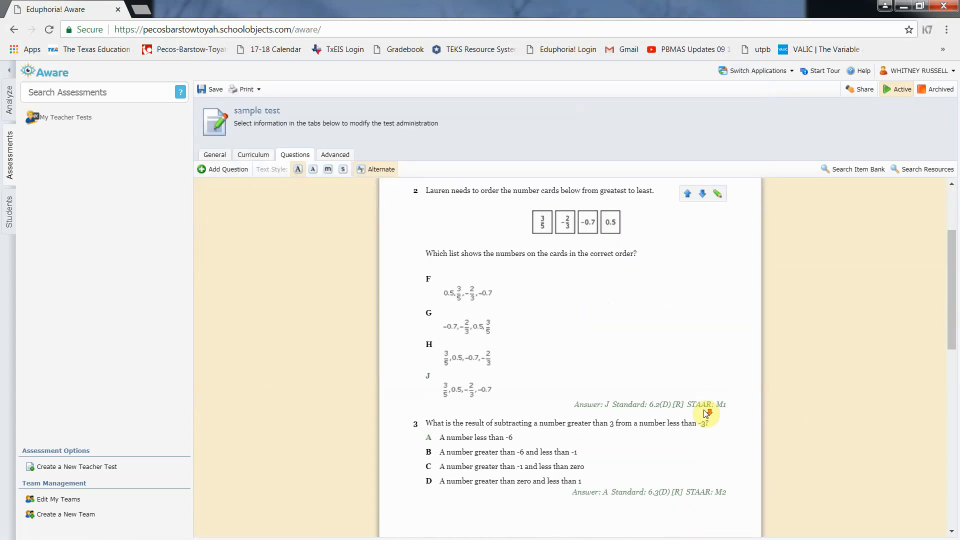
Share the sample test with a colleague found by name in the user search, and confirm it was sent
{"action": "scroll", "coordinate": [706, 414], "scroll_direction": "up", "scroll_amount": 15}
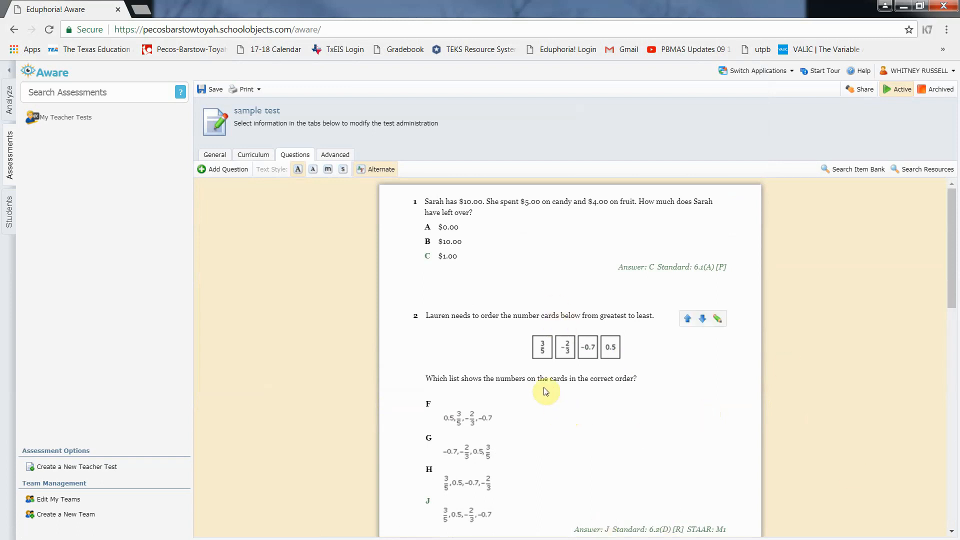
{"action": "left_click", "coordinate": [864, 94]}
{"action": "left_click", "coordinate": [789, 114]}
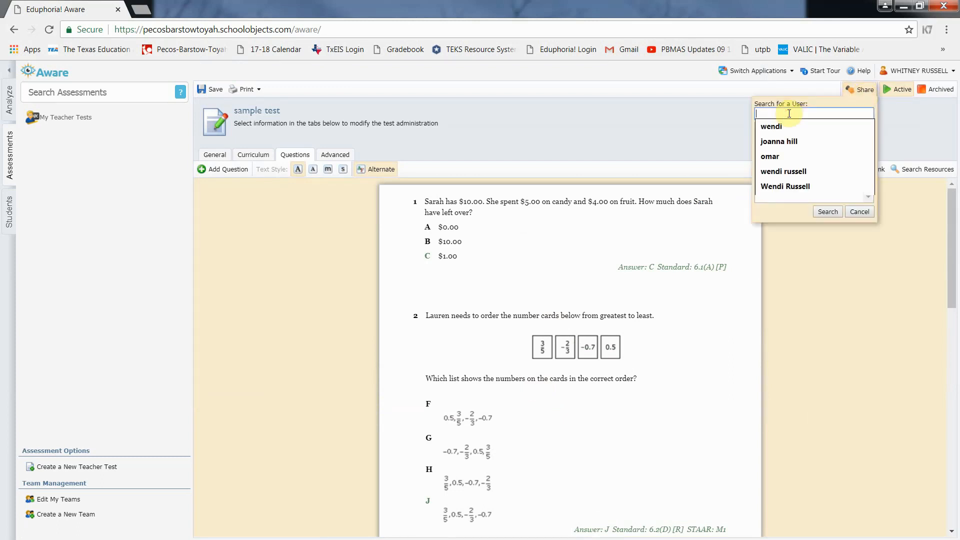
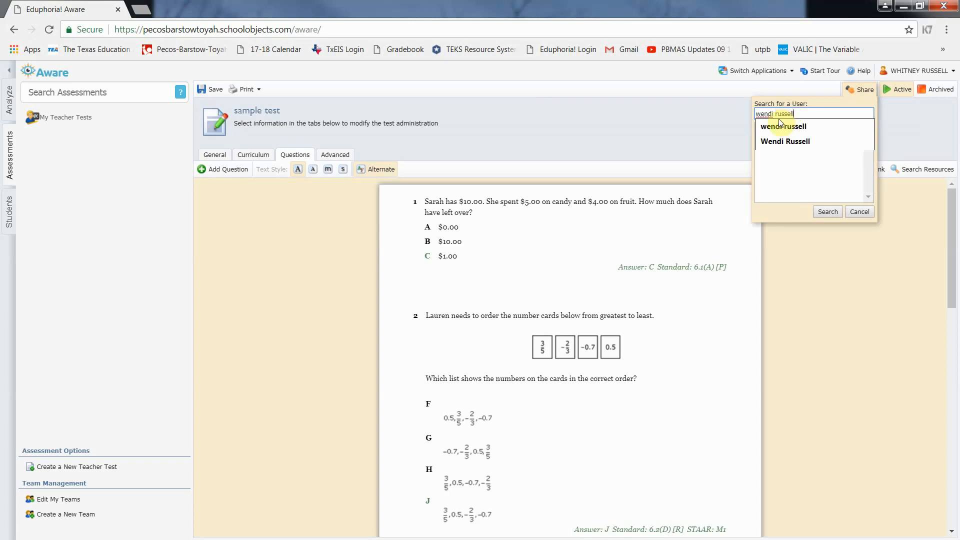
{"action": "left_click", "coordinate": [826, 212]}
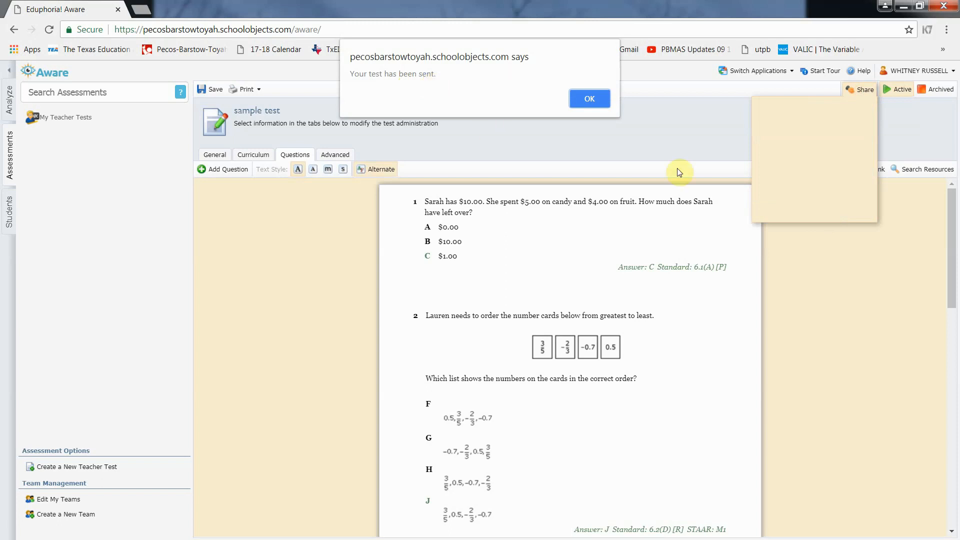
{"action": "left_click", "coordinate": [590, 100]}
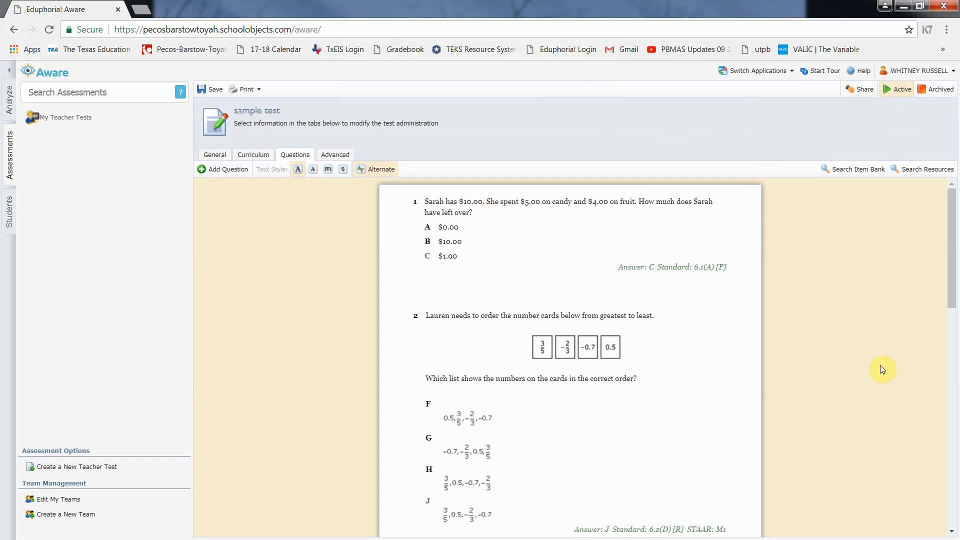
Look over the finished sample test, then begin another teacher test as a new blank test
{"action": "mouse_move", "coordinate": [667, 332]}
{"action": "mouse_move", "coordinate": [661, 298]}
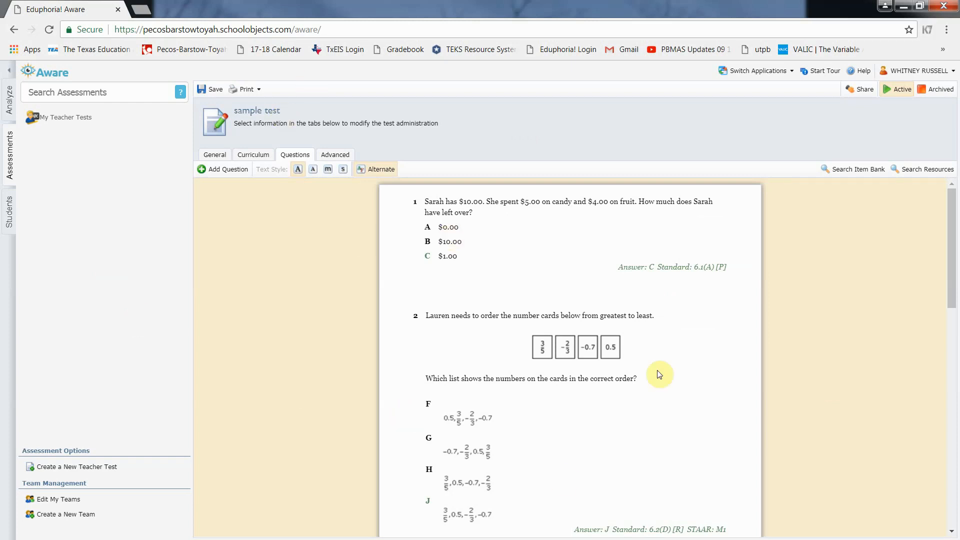
{"action": "mouse_move", "coordinate": [695, 281]}
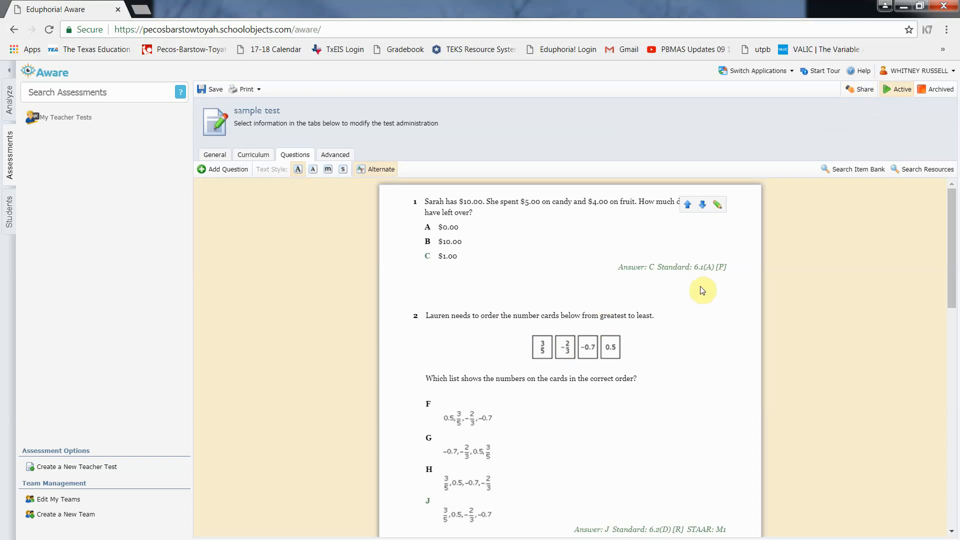
{"action": "scroll", "coordinate": [698, 310], "scroll_direction": "down", "scroll_amount": 4}
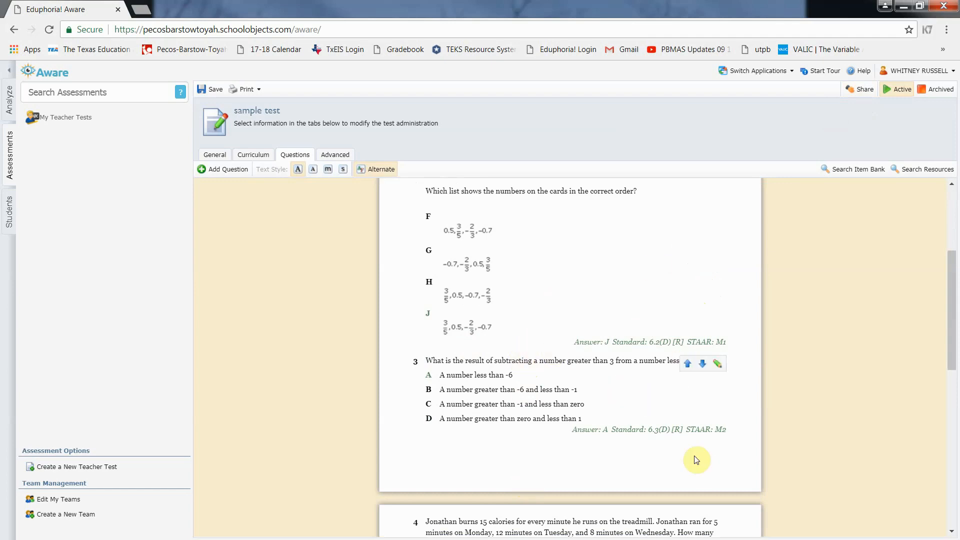
{"action": "scroll", "coordinate": [696, 458], "scroll_direction": "down", "scroll_amount": 10}
{"action": "scroll", "coordinate": [697, 458], "scroll_direction": "up", "scroll_amount": 15}
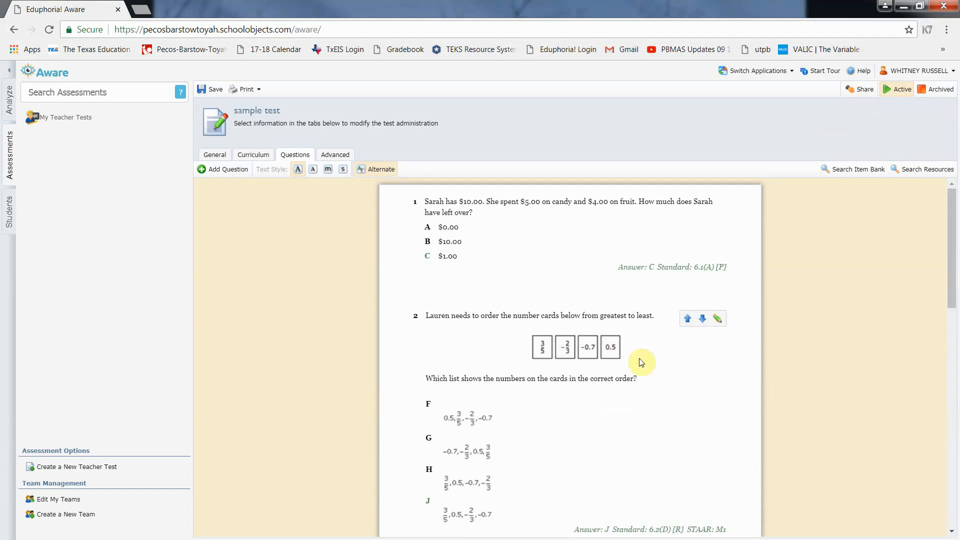
{"action": "left_click", "coordinate": [95, 467]}
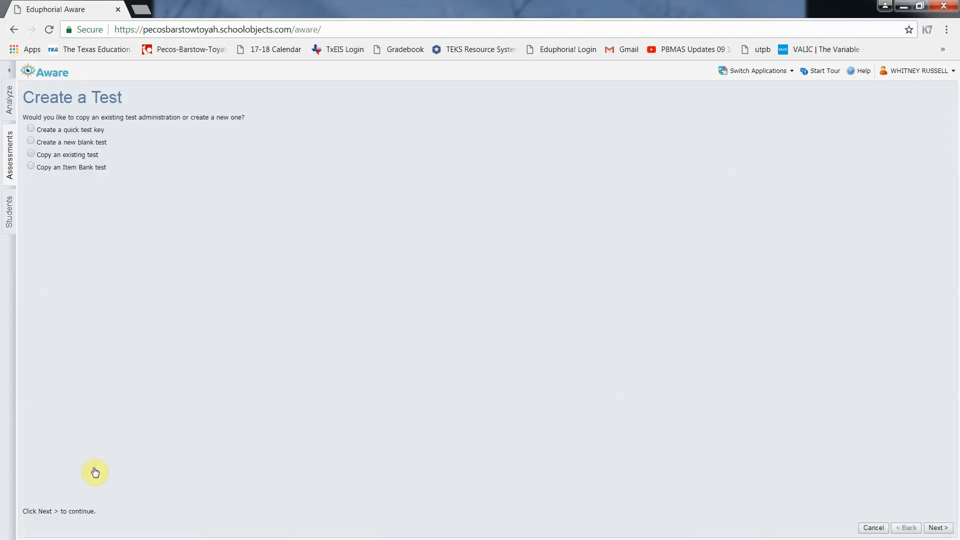
{"action": "left_click", "coordinate": [30, 142]}
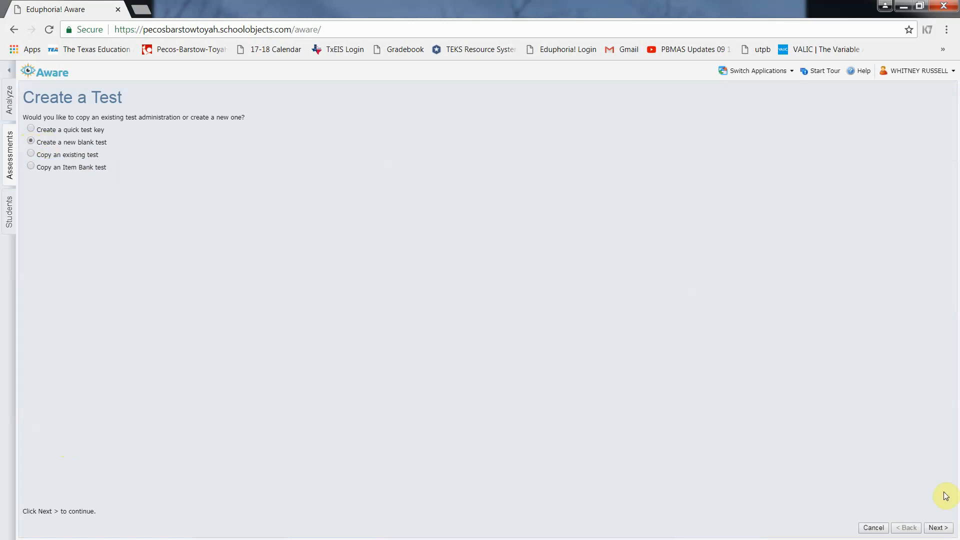
Title the new test 'sample reading' and set its grade level to Sixth
{"action": "left_click", "coordinate": [936, 528]}
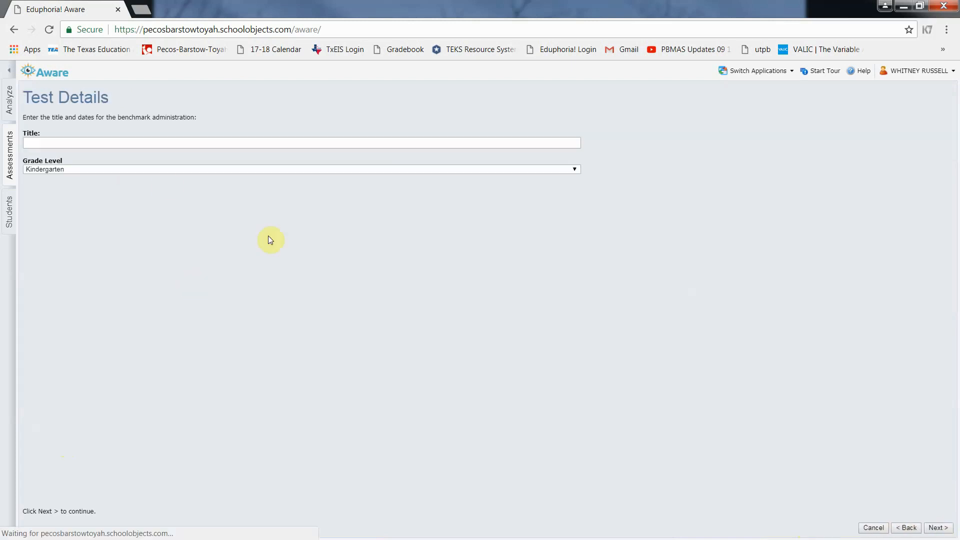
{"action": "left_click", "coordinate": [33, 142]}
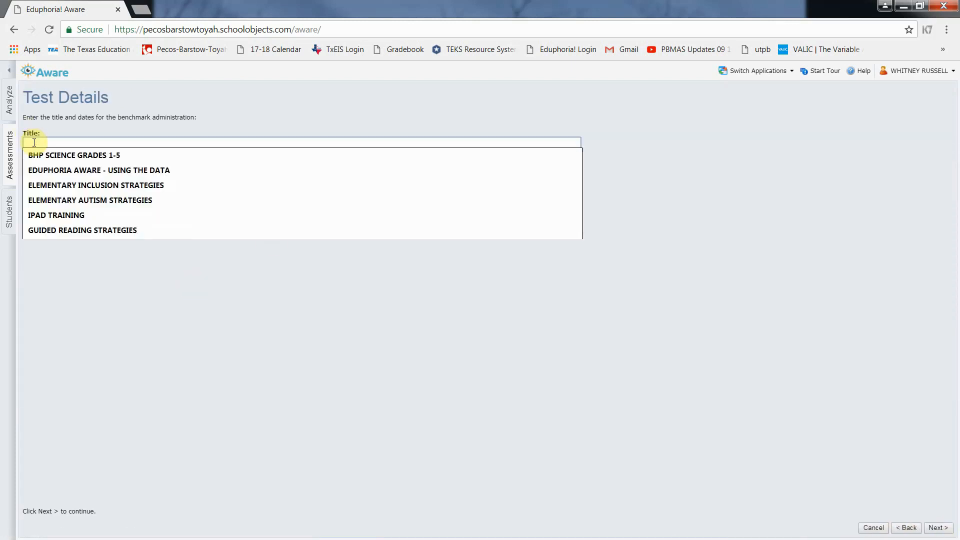
{"action": "type", "text": "sample reading"}
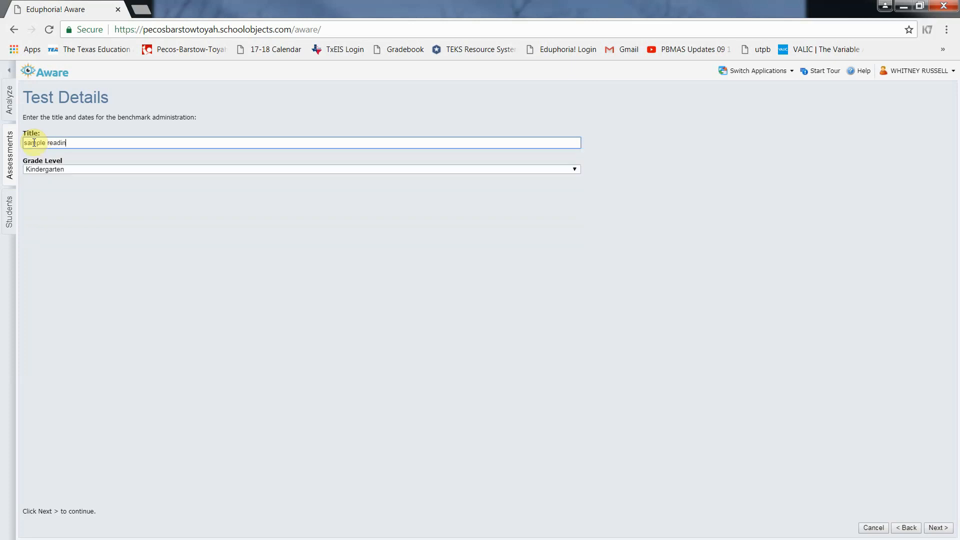
{"action": "left_click", "coordinate": [64, 169]}
{"action": "left_click", "coordinate": [55, 230]}
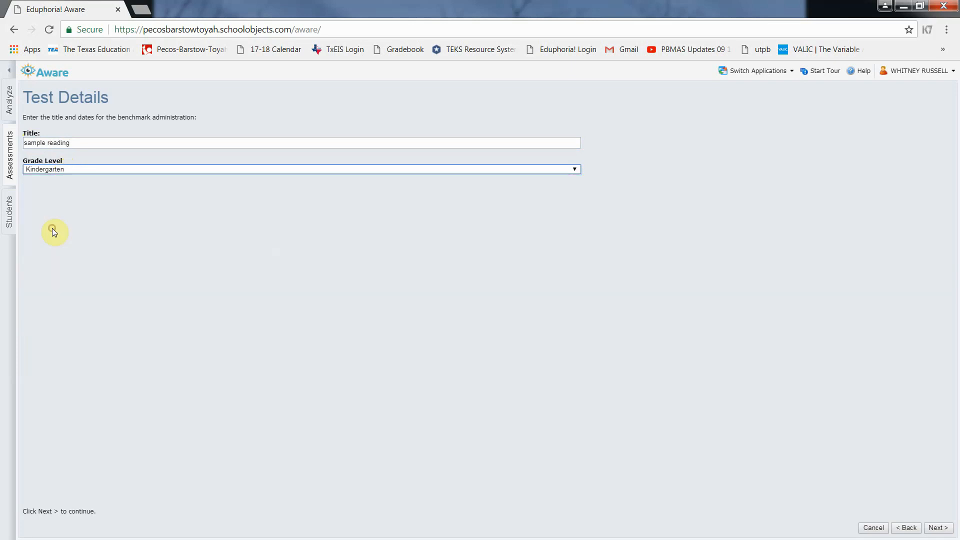
{"action": "left_click", "coordinate": [935, 527]}
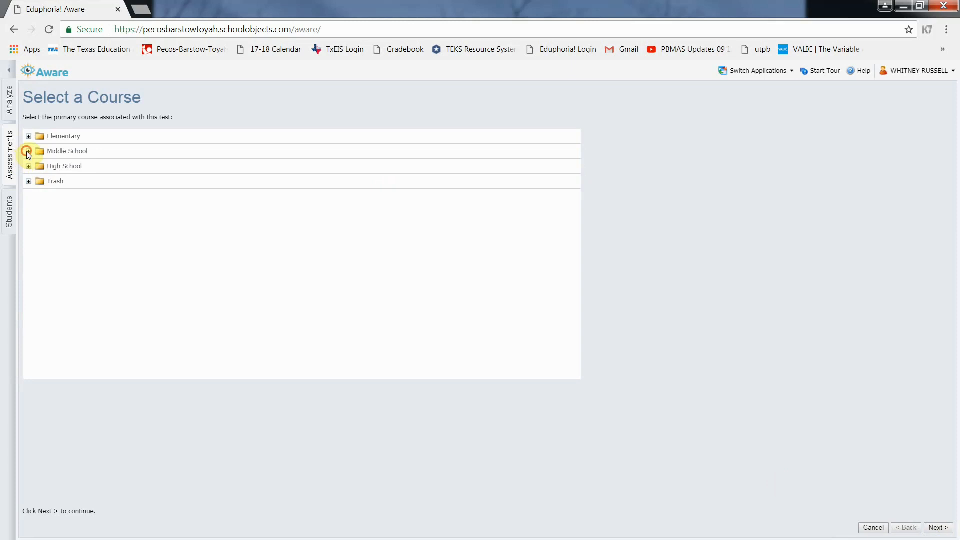
Link the test to Middle School English Language Arts and Reading, Grade 6, and finish creating it
{"action": "left_click", "coordinate": [28, 151]}
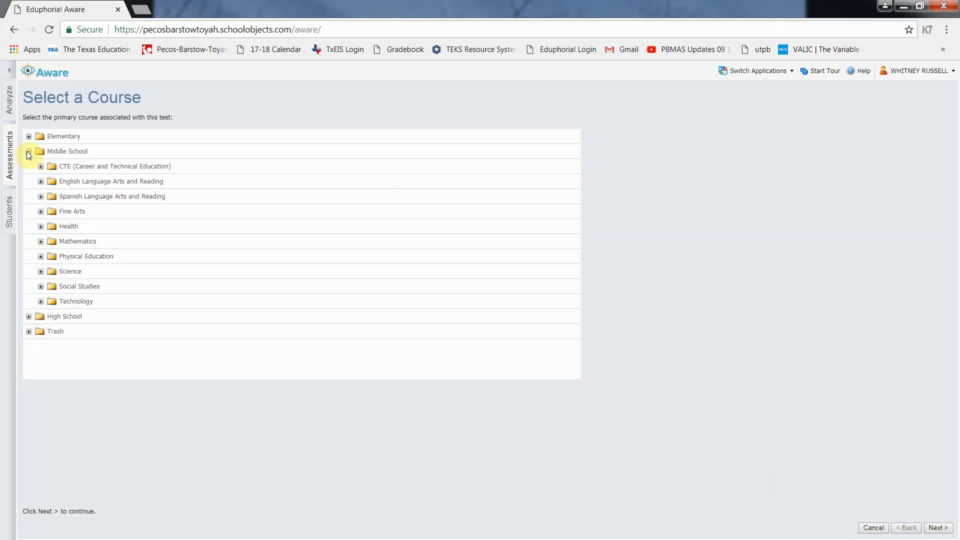
{"action": "double_click", "coordinate": [72, 185]}
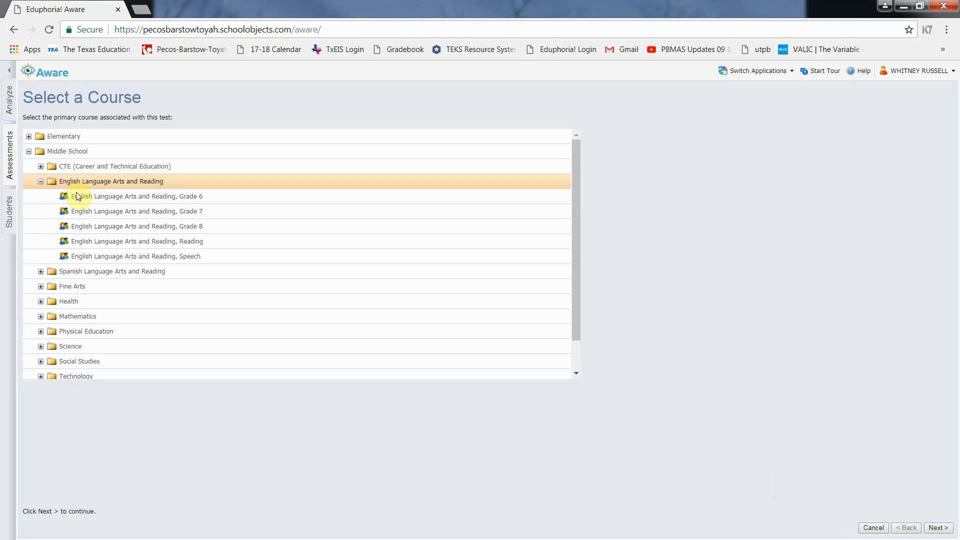
{"action": "left_click", "coordinate": [79, 197]}
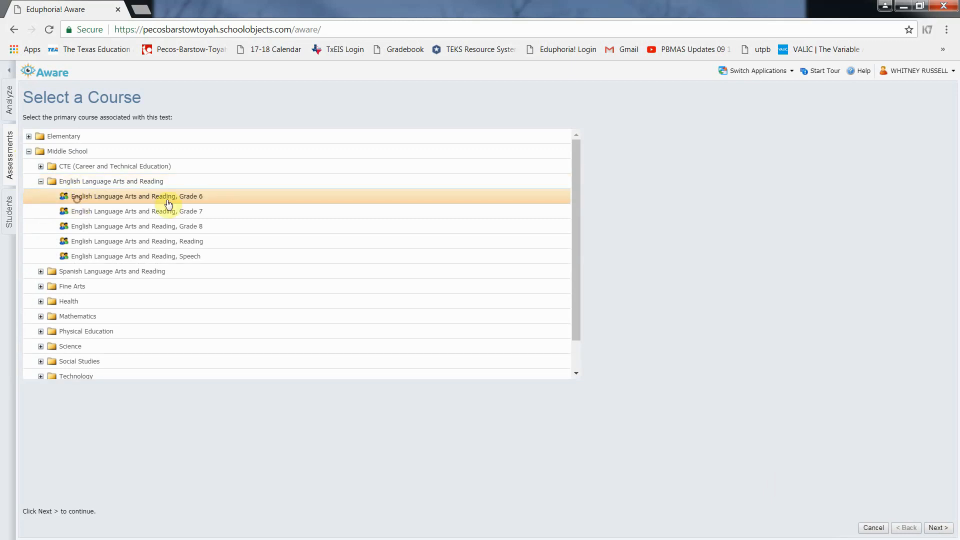
{"action": "left_click", "coordinate": [936, 528]}
{"action": "left_click", "coordinate": [937, 529]}
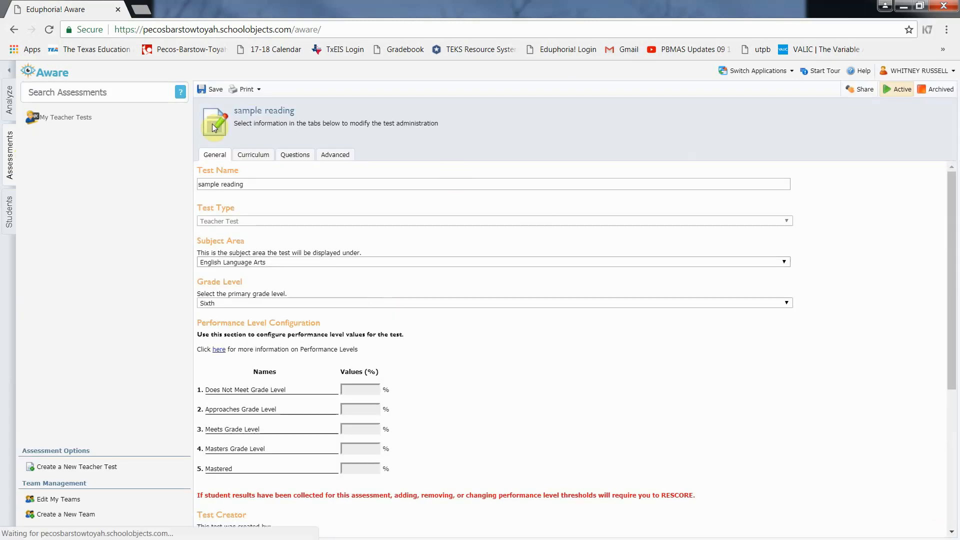
From the test's questions, open the item bank search filtered to standard 6.6 literary fiction and English
{"action": "left_click", "coordinate": [251, 154]}
{"action": "left_click", "coordinate": [294, 156]}
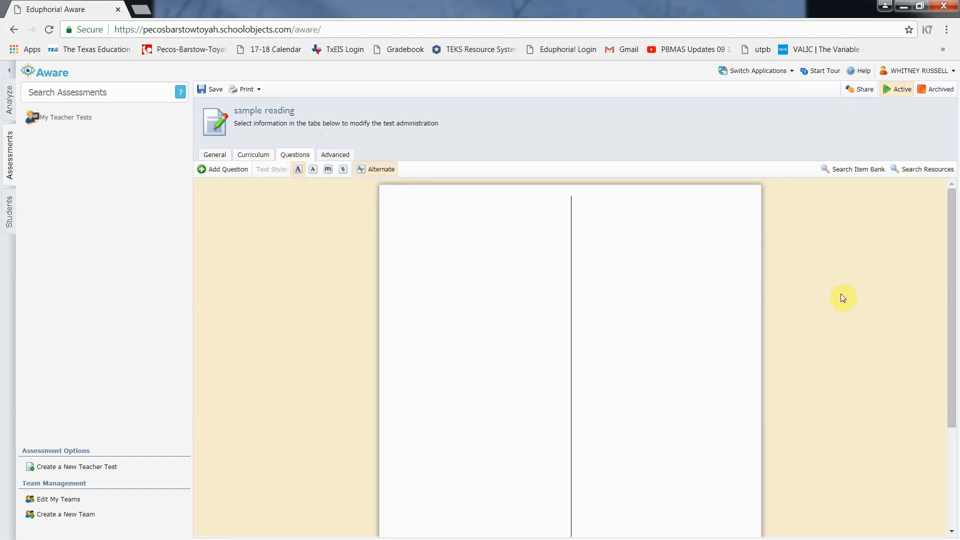
{"action": "left_click", "coordinate": [852, 170]}
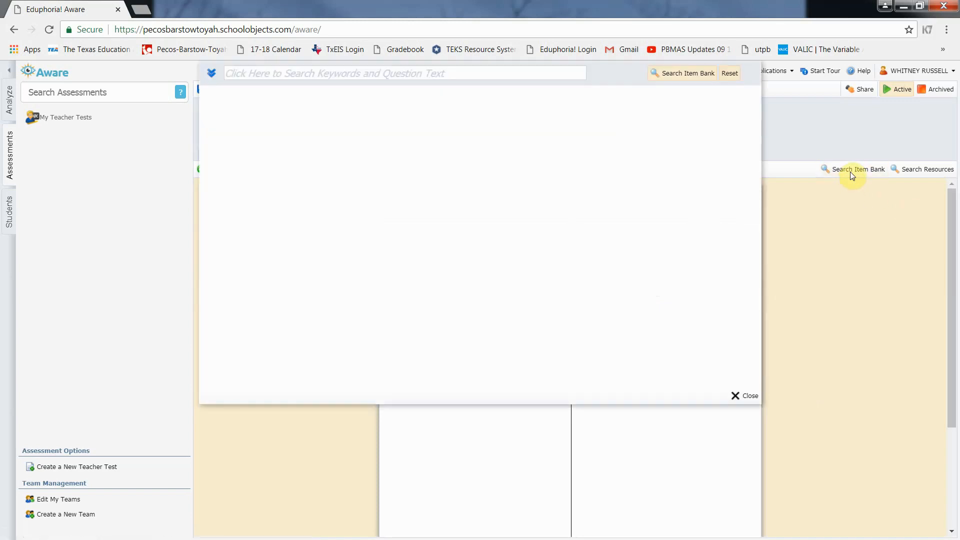
{"action": "left_click", "coordinate": [209, 78]}
{"action": "scroll", "coordinate": [320, 138], "scroll_direction": "down", "scroll_amount": 3}
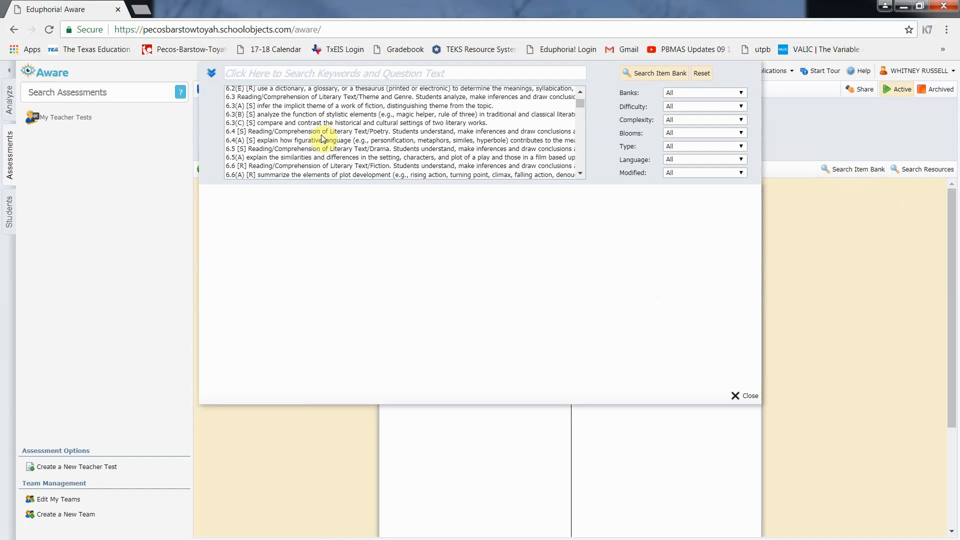
{"action": "left_click", "coordinate": [333, 167]}
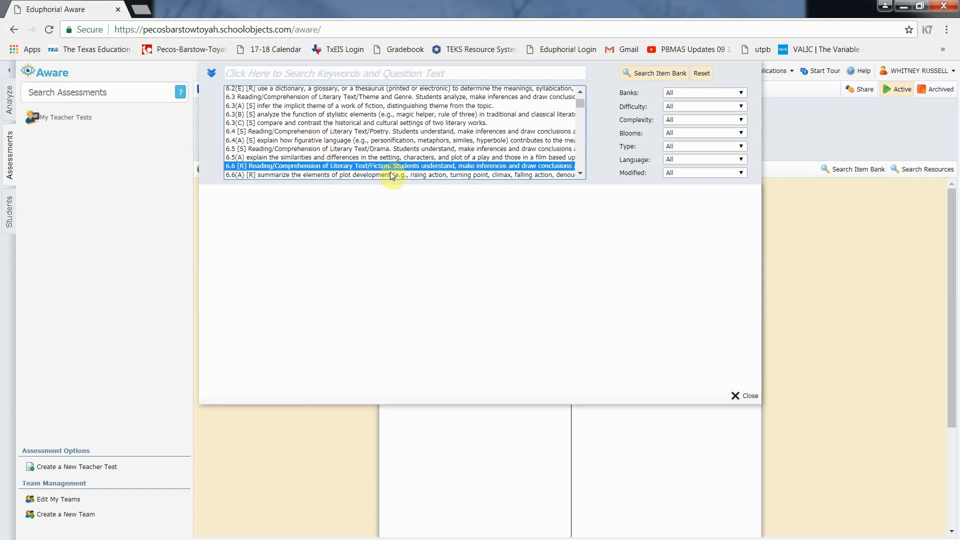
{"action": "left_click", "coordinate": [678, 159]}
{"action": "left_click", "coordinate": [676, 178]}
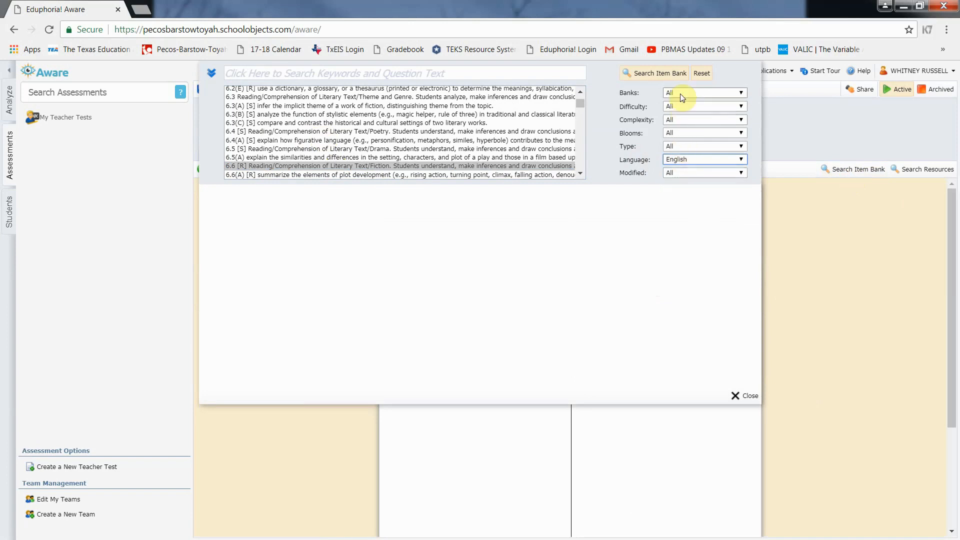
{"action": "left_click", "coordinate": [680, 92]}
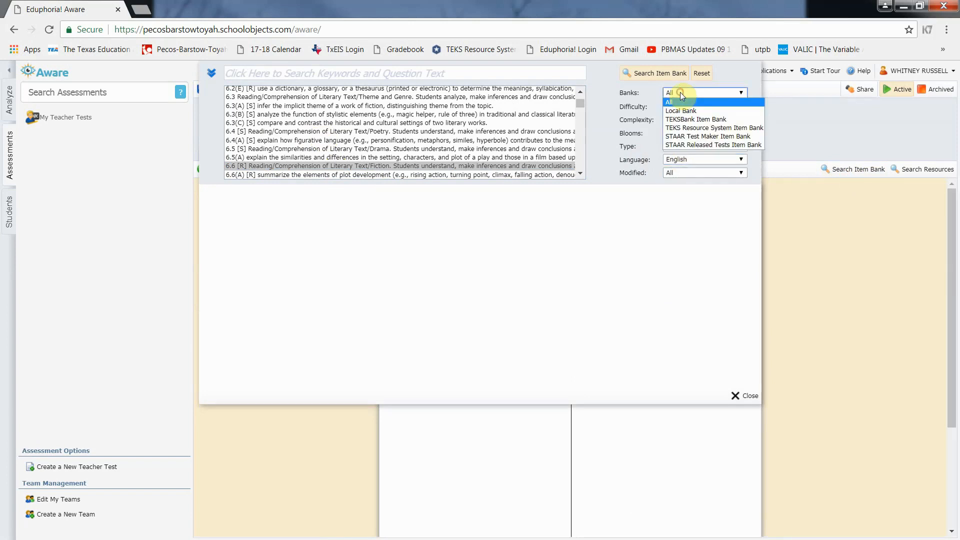
Run the 6.6 English search and preview the first STAAR Test Maker question on story organization
{"action": "left_click", "coordinate": [654, 80]}
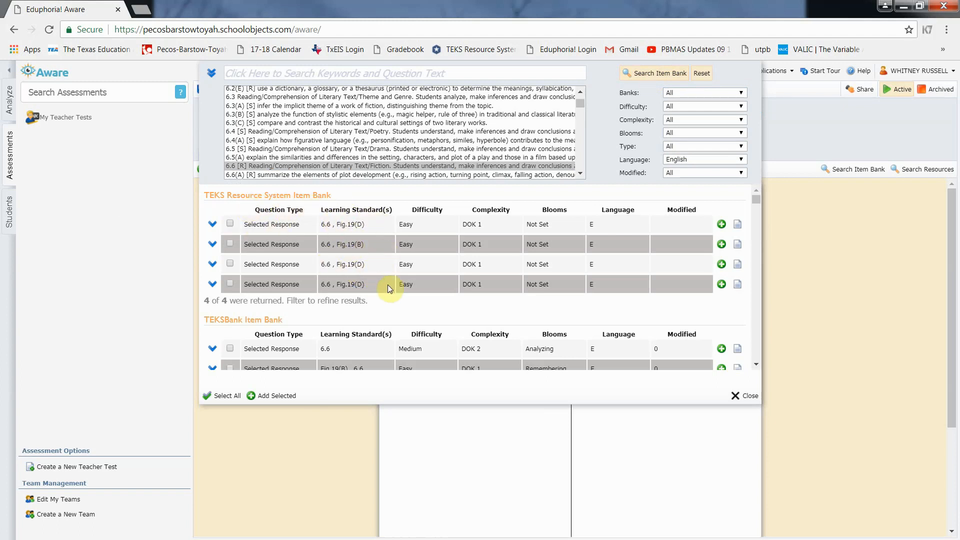
{"action": "scroll", "coordinate": [390, 287], "scroll_direction": "down", "scroll_amount": 1}
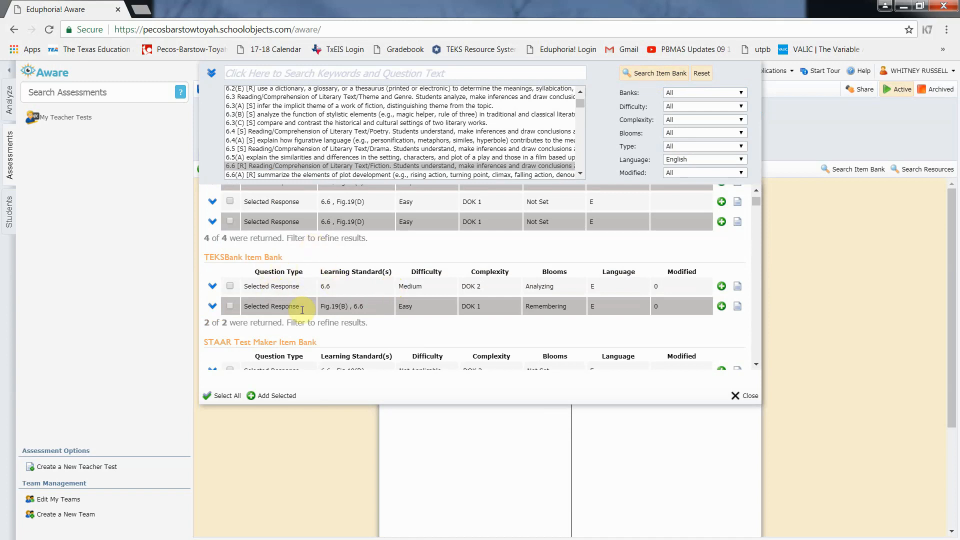
{"action": "scroll", "coordinate": [378, 302], "scroll_direction": "down", "scroll_amount": 1}
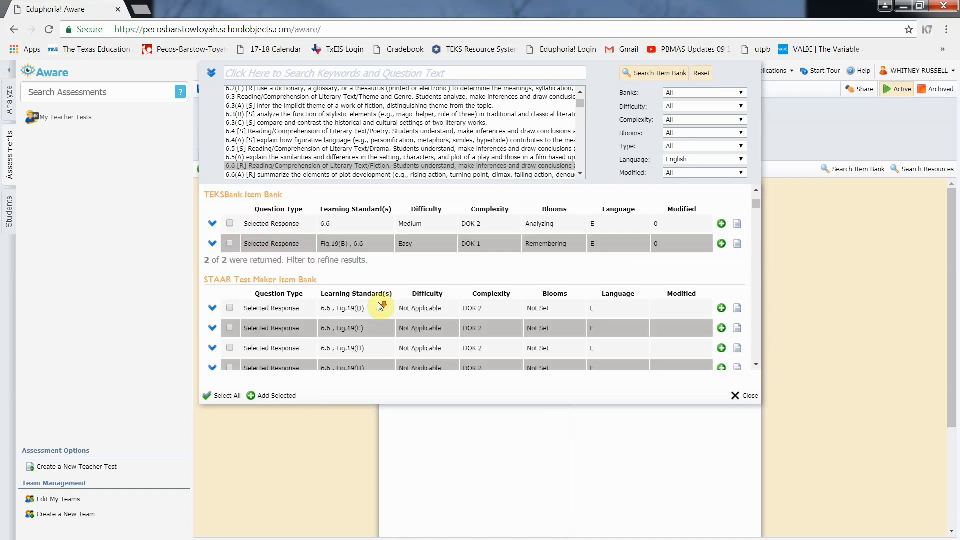
{"action": "scroll", "coordinate": [378, 302], "scroll_direction": "down", "scroll_amount": 1}
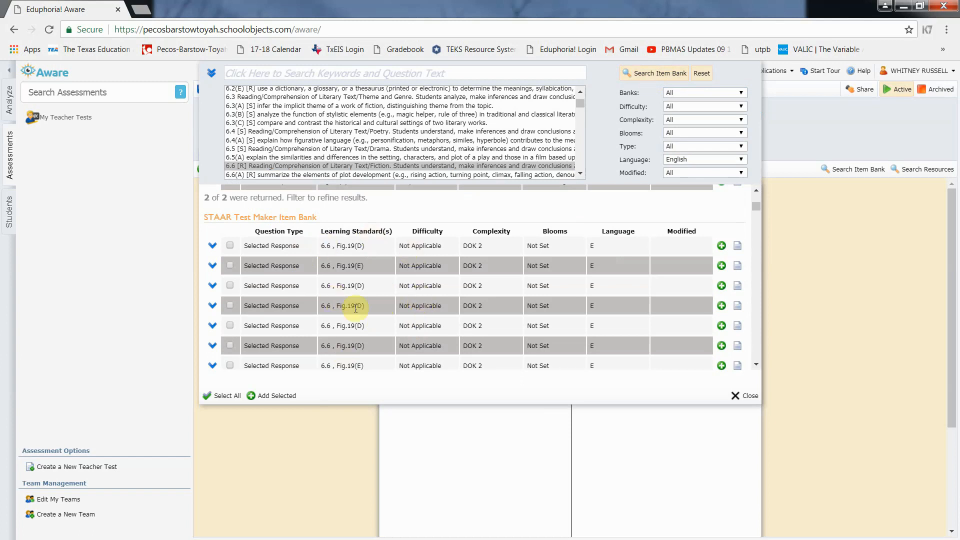
{"action": "scroll", "coordinate": [372, 274], "scroll_direction": "down", "scroll_amount": 1}
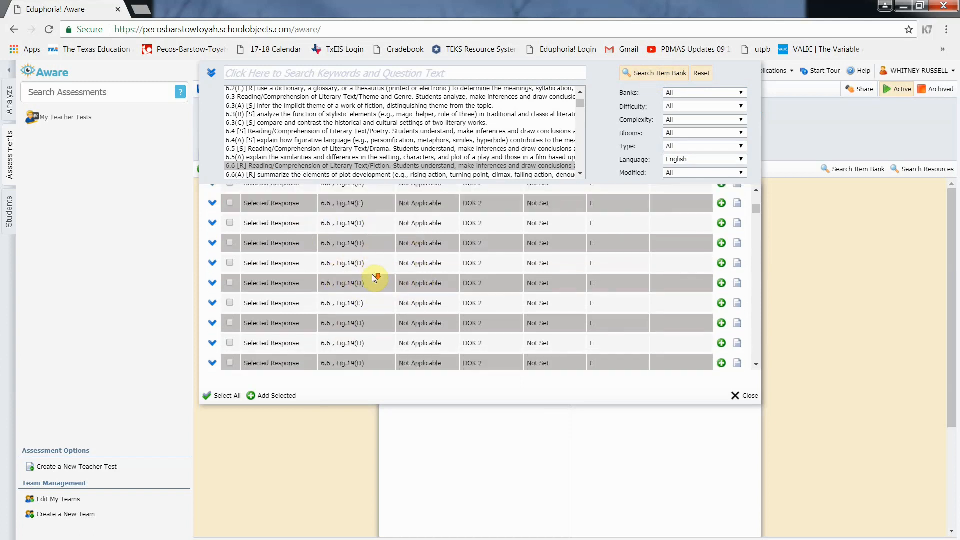
{"action": "scroll", "coordinate": [376, 256], "scroll_direction": "up", "scroll_amount": 1}
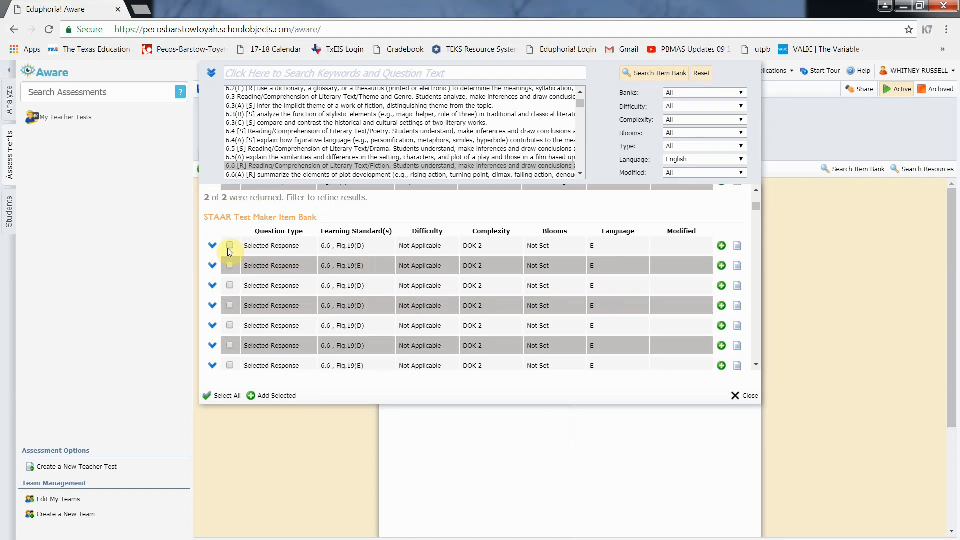
{"action": "left_click", "coordinate": [211, 245]}
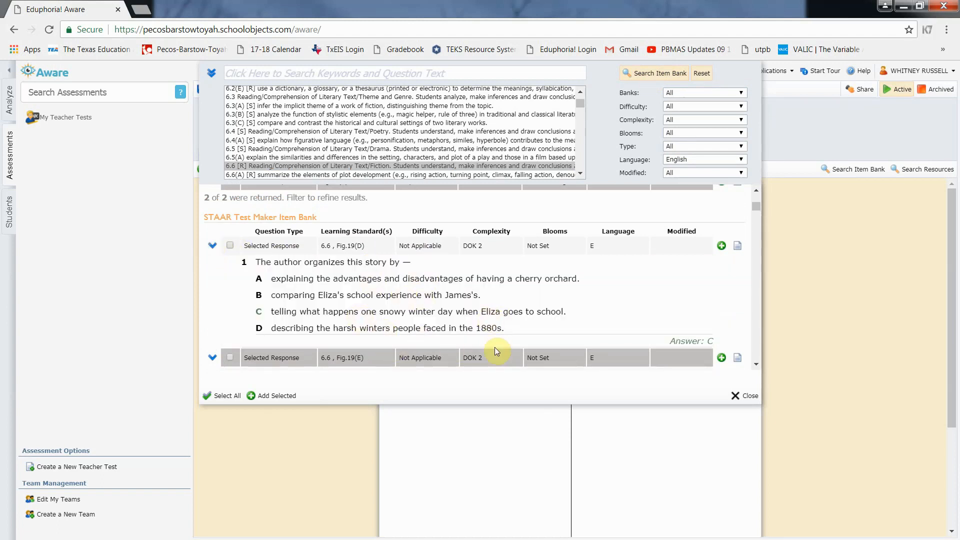
{"action": "left_click", "coordinate": [738, 247]}
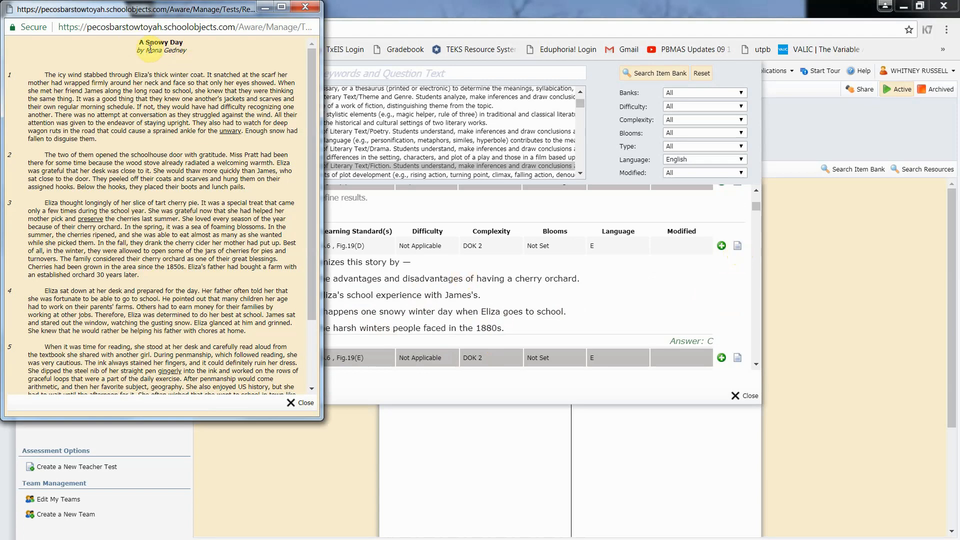
{"action": "scroll", "coordinate": [208, 197], "scroll_direction": "down", "scroll_amount": 1}
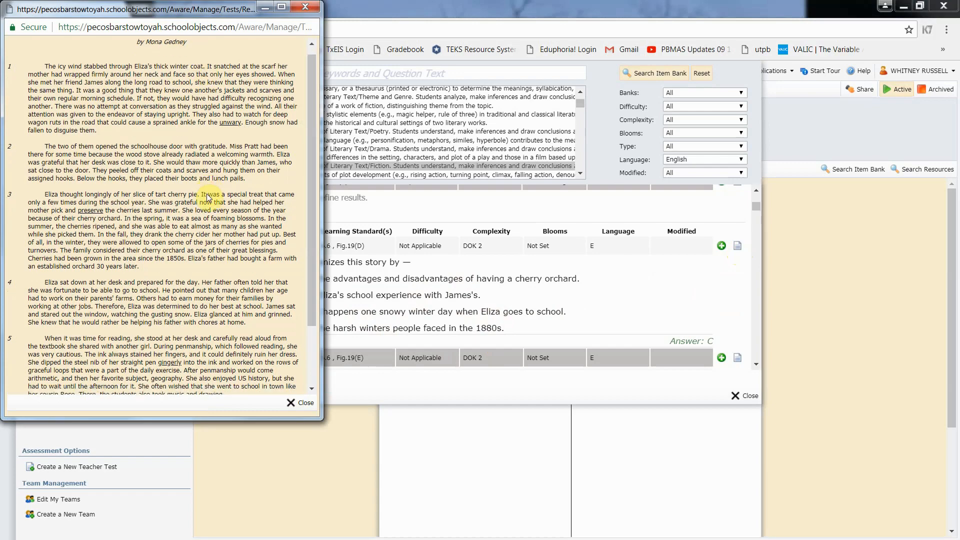
{"action": "scroll", "coordinate": [209, 197], "scroll_direction": "down", "scroll_amount": 2}
{"action": "scroll", "coordinate": [209, 196], "scroll_direction": "up", "scroll_amount": 2}
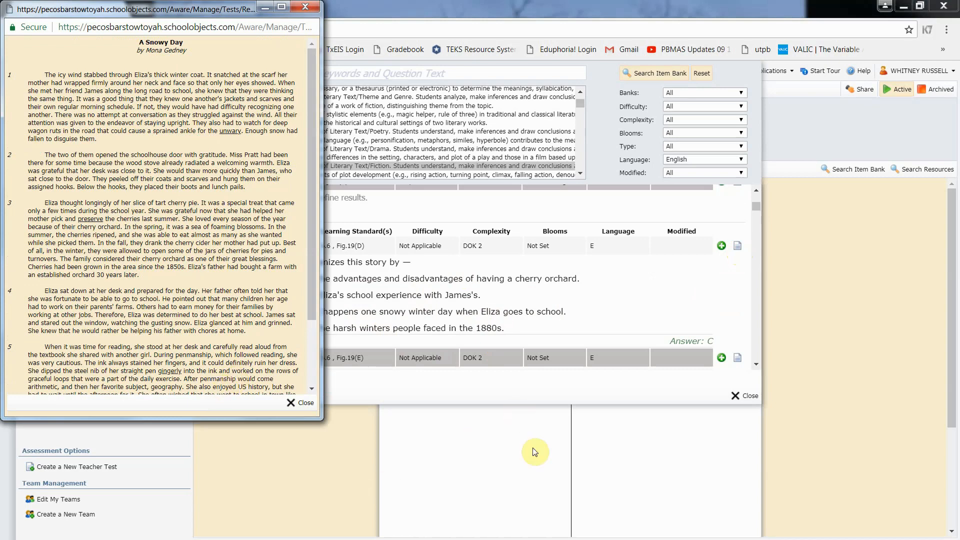
{"action": "left_click", "coordinate": [302, 405]}
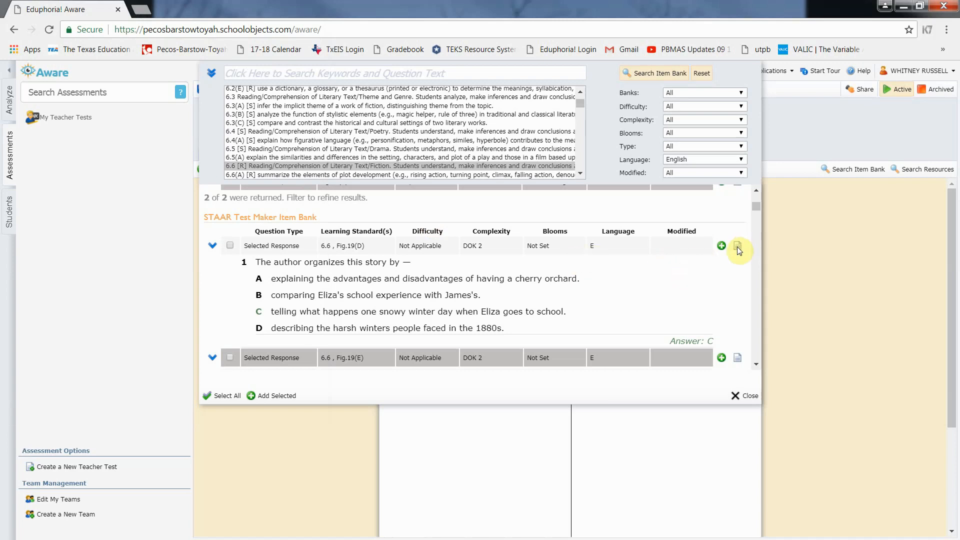
{"action": "scroll", "coordinate": [737, 247], "scroll_direction": "down", "scroll_amount": 2}
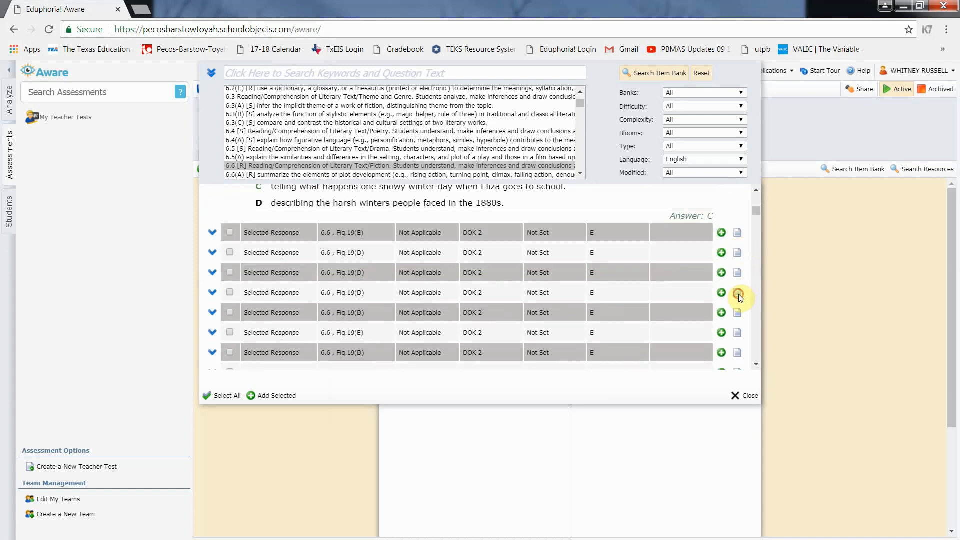
{"action": "left_click", "coordinate": [738, 293]}
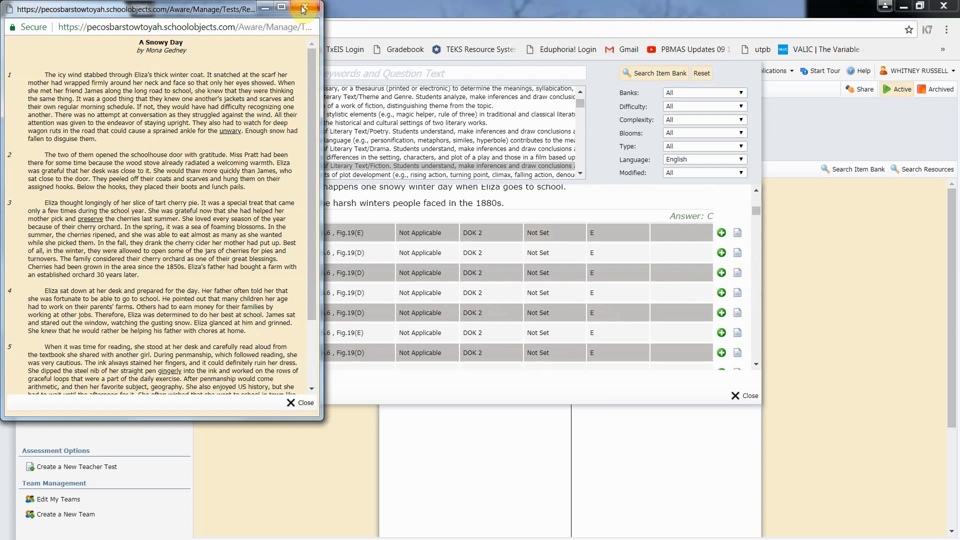
{"action": "left_click", "coordinate": [660, 292]}
{"action": "scroll", "coordinate": [744, 311], "scroll_direction": "down", "scroll_amount": 1}
{"action": "scroll", "coordinate": [740, 313], "scroll_direction": "down", "scroll_amount": 2}
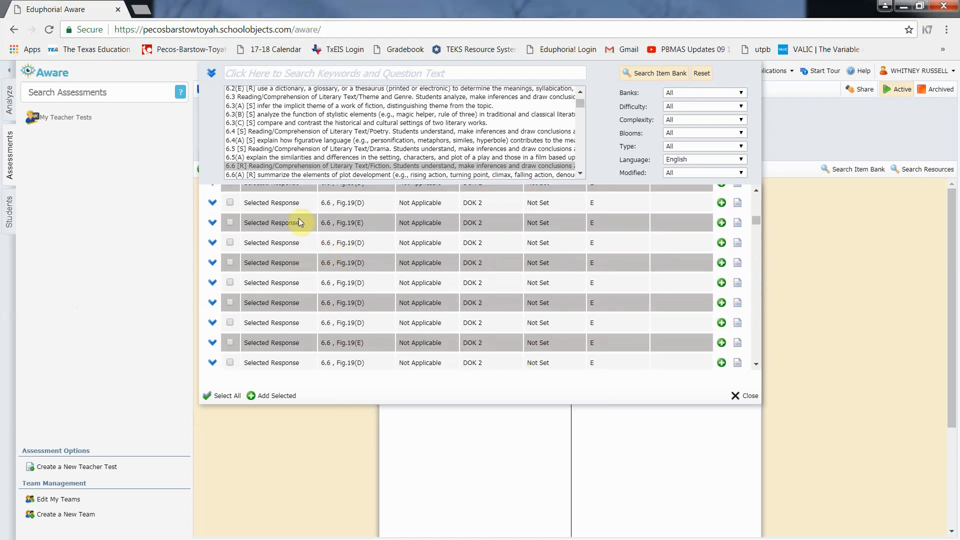
{"action": "left_click", "coordinate": [738, 323]}
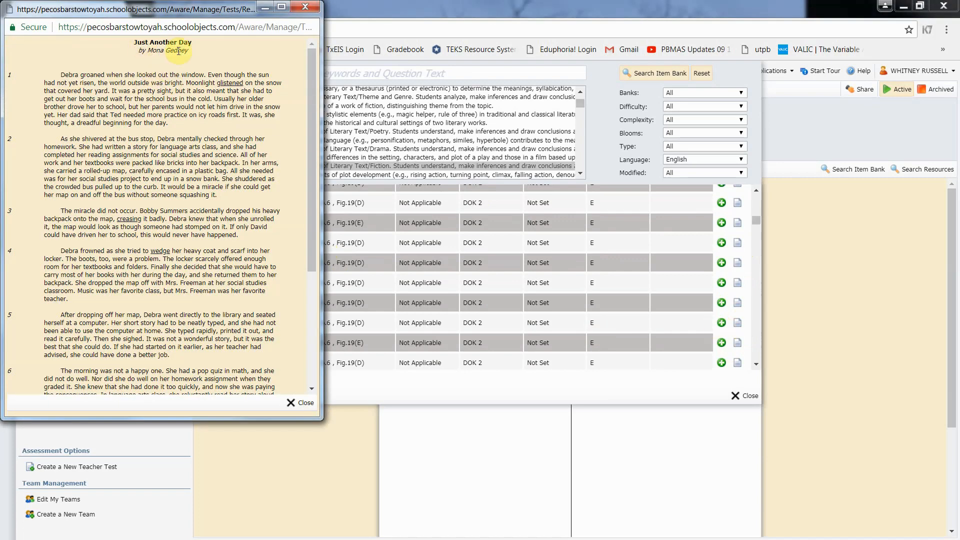
{"action": "left_click", "coordinate": [306, 7]}
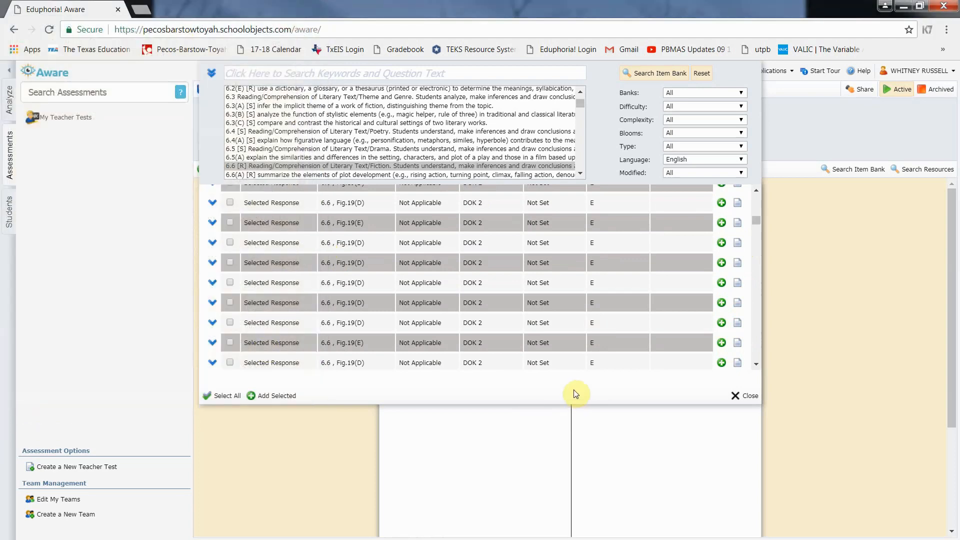
{"action": "scroll", "coordinate": [754, 320], "scroll_direction": "down", "scroll_amount": 2}
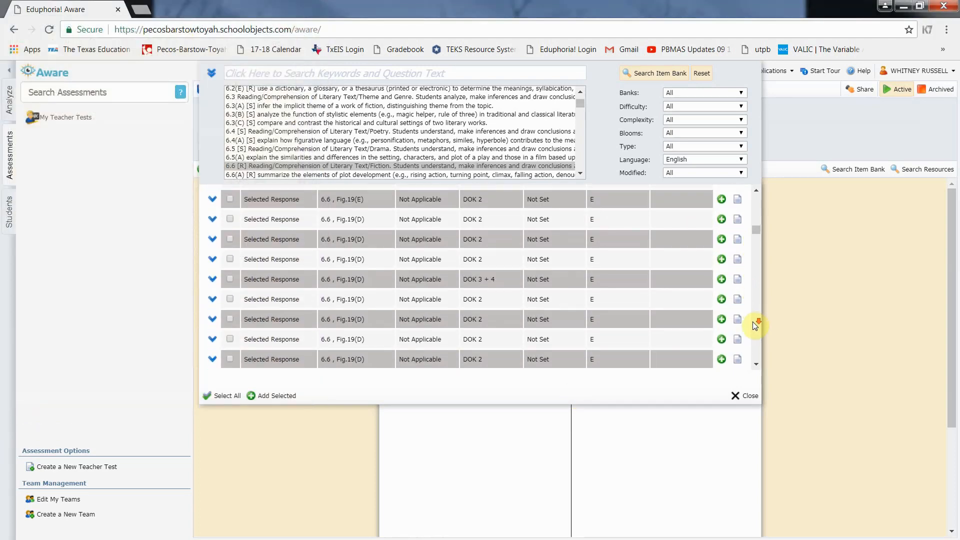
{"action": "left_click", "coordinate": [737, 346]}
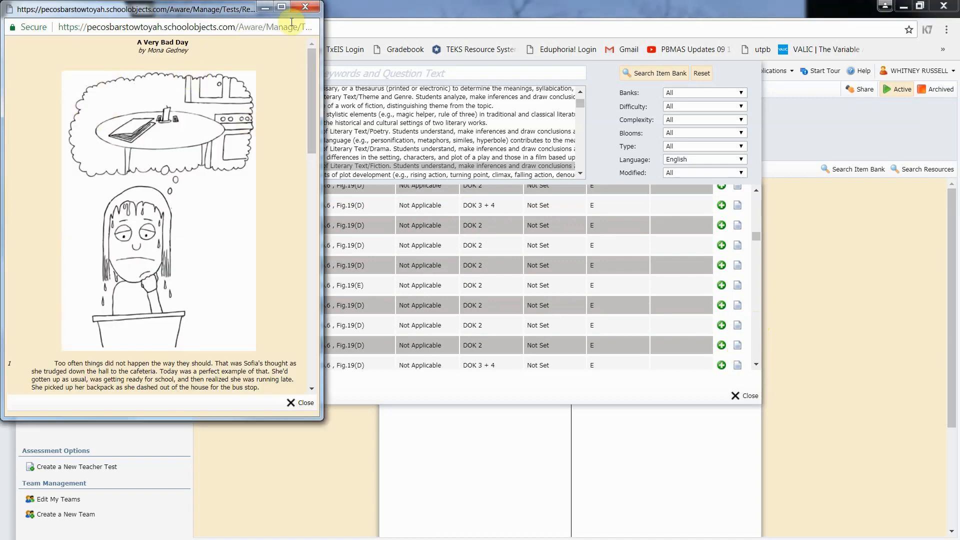
{"action": "left_click", "coordinate": [305, 7]}
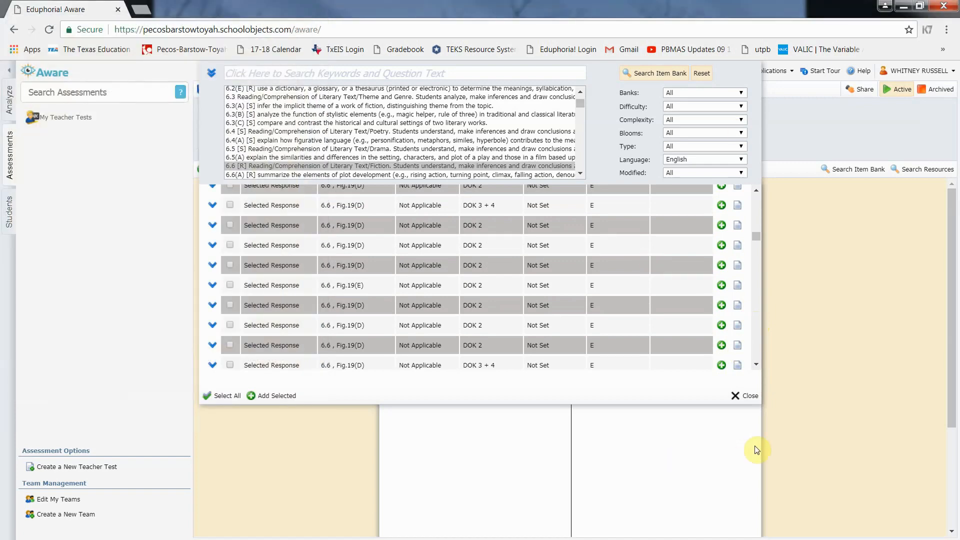
Close the item bank and search resources by title for 'very bad'
{"action": "left_click", "coordinate": [750, 396]}
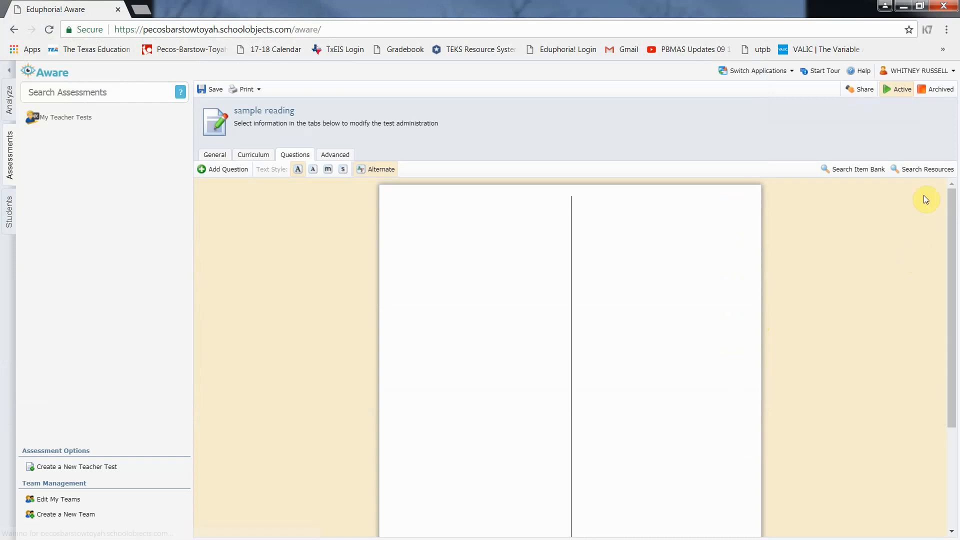
{"action": "left_click", "coordinate": [940, 172]}
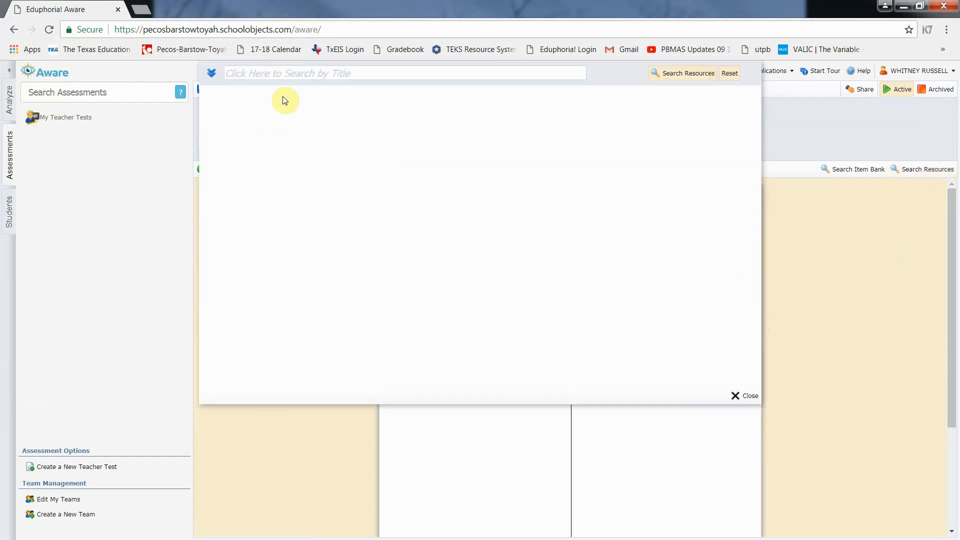
{"action": "left_click", "coordinate": [273, 74]}
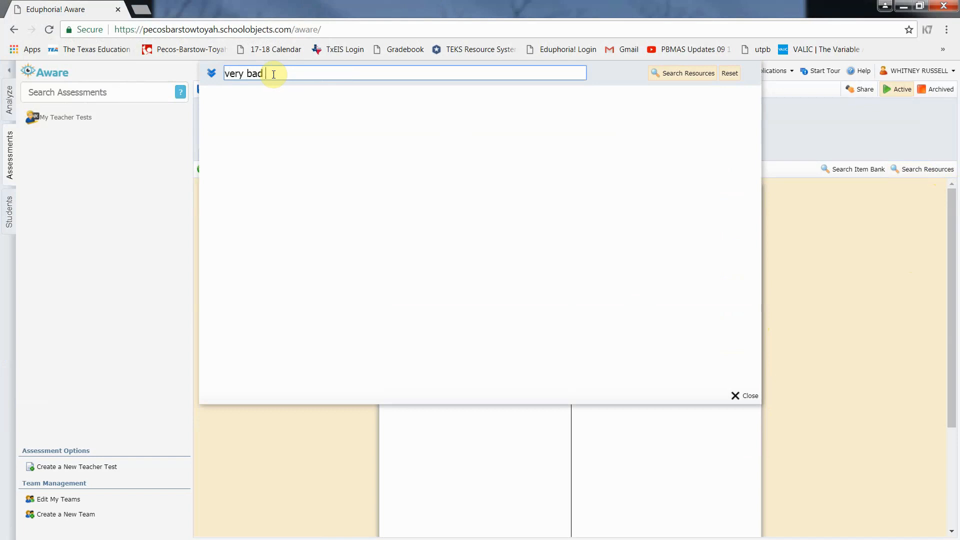
{"action": "key", "text": "Return"}
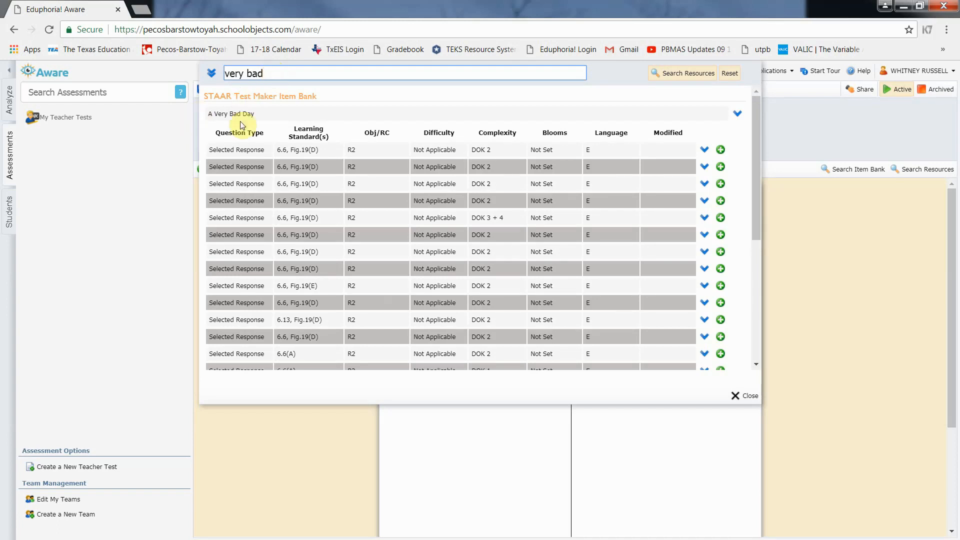
Expand the A Very Bad Day resource and read through the Sofia passage
{"action": "left_click", "coordinate": [737, 114]}
{"action": "scroll", "coordinate": [702, 178], "scroll_direction": "down", "scroll_amount": 5}
{"action": "scroll", "coordinate": [702, 178], "scroll_direction": "down", "scroll_amount": 8}
{"action": "scroll", "coordinate": [701, 176], "scroll_direction": "down", "scroll_amount": 10}
{"action": "scroll", "coordinate": [560, 240], "scroll_direction": "up", "scroll_amount": 2}
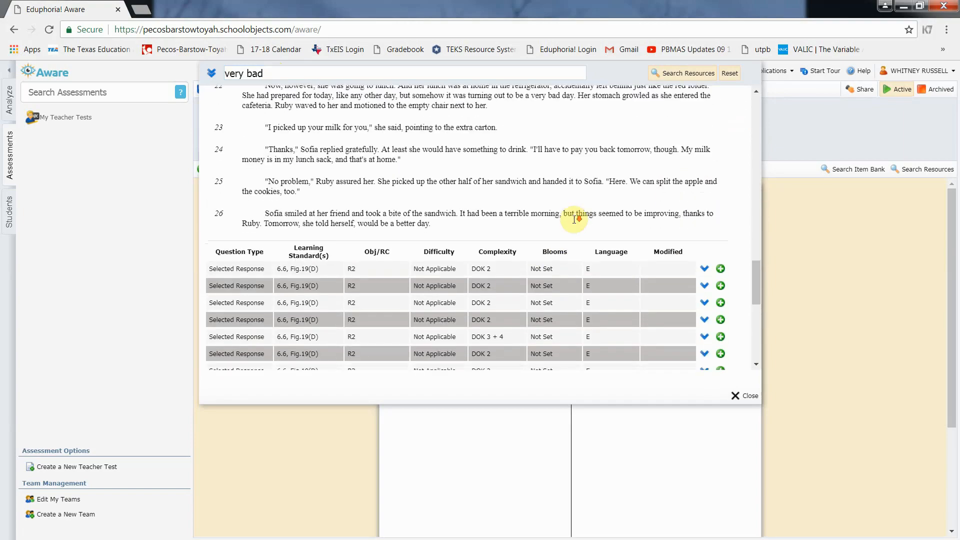
{"action": "scroll", "coordinate": [574, 219], "scroll_direction": "down", "scroll_amount": 3}
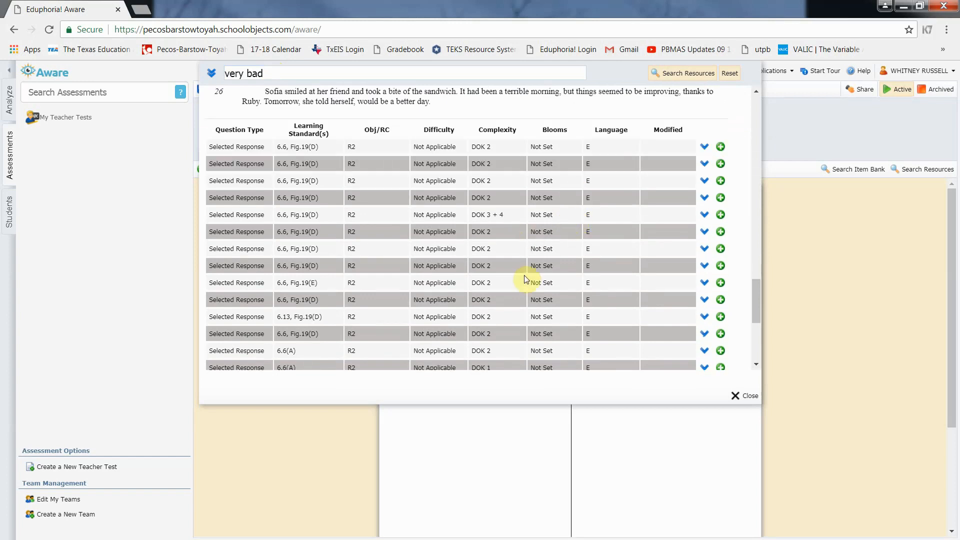
{"action": "scroll", "coordinate": [497, 245], "scroll_direction": "down", "scroll_amount": 2}
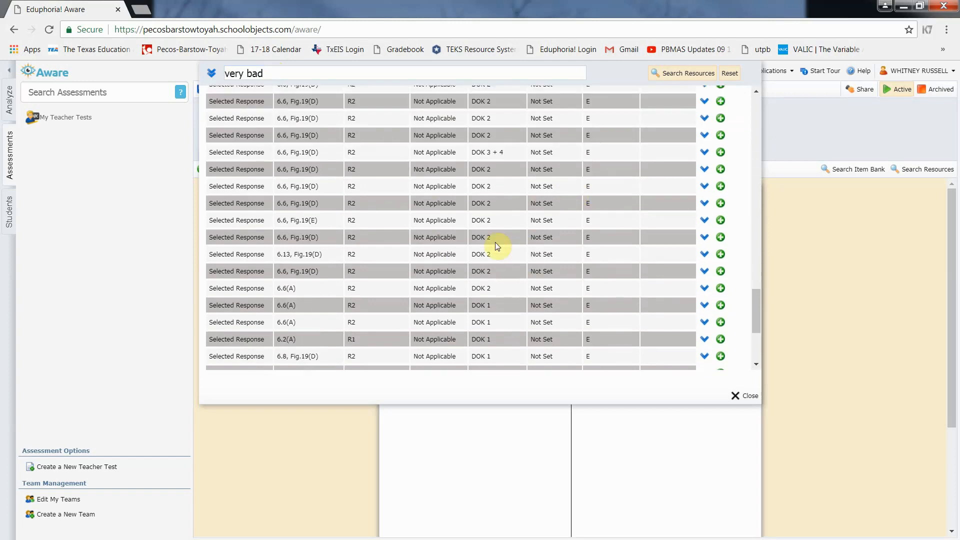
{"action": "scroll", "coordinate": [495, 242], "scroll_direction": "down", "scroll_amount": 4}
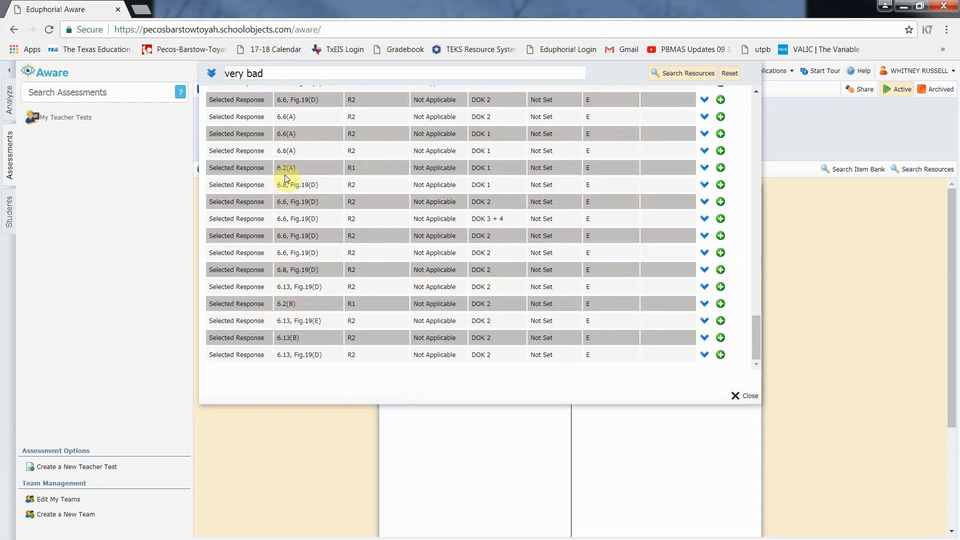
{"action": "scroll", "coordinate": [284, 155], "scroll_direction": "up", "scroll_amount": 3}
{"action": "scroll", "coordinate": [294, 159], "scroll_direction": "up", "scroll_amount": 3}
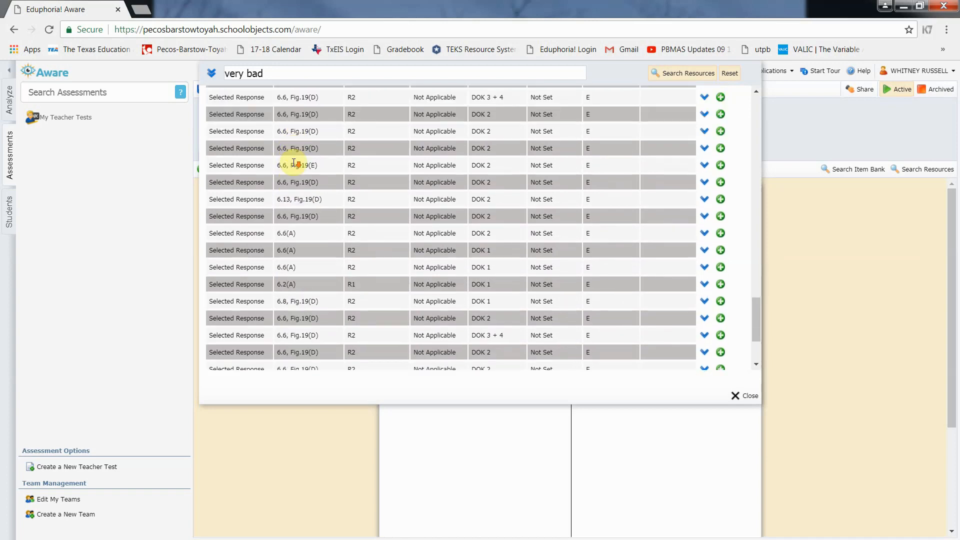
{"action": "scroll", "coordinate": [294, 163], "scroll_direction": "down", "scroll_amount": 7}
Preview the bottom questions, including 6.13(B), 6.2(B), Sofia's blood rising and Barry's reaction
{"action": "left_click", "coordinate": [704, 354]}
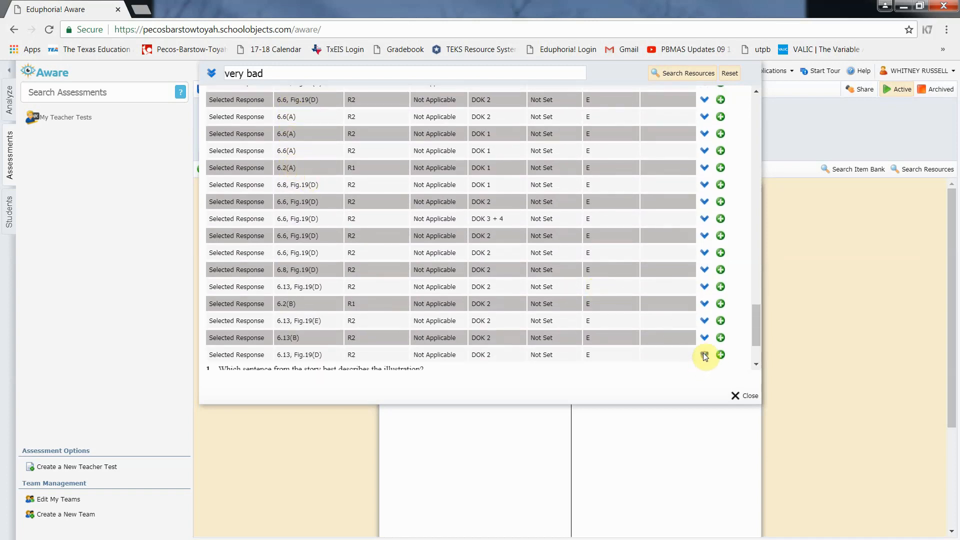
{"action": "left_click", "coordinate": [704, 338]}
{"action": "left_click", "coordinate": [704, 320]}
{"action": "left_click", "coordinate": [704, 304]}
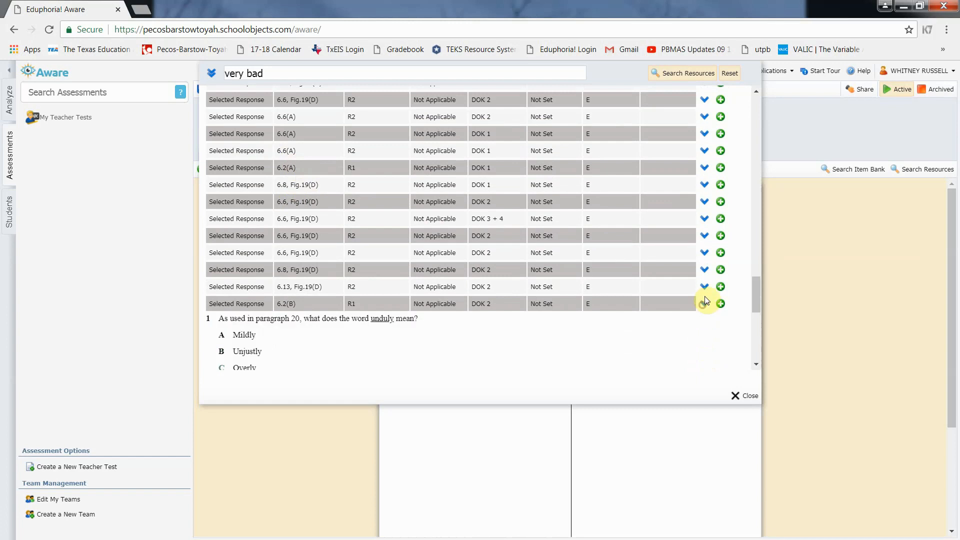
{"action": "left_click", "coordinate": [704, 287]}
{"action": "left_click", "coordinate": [704, 270]}
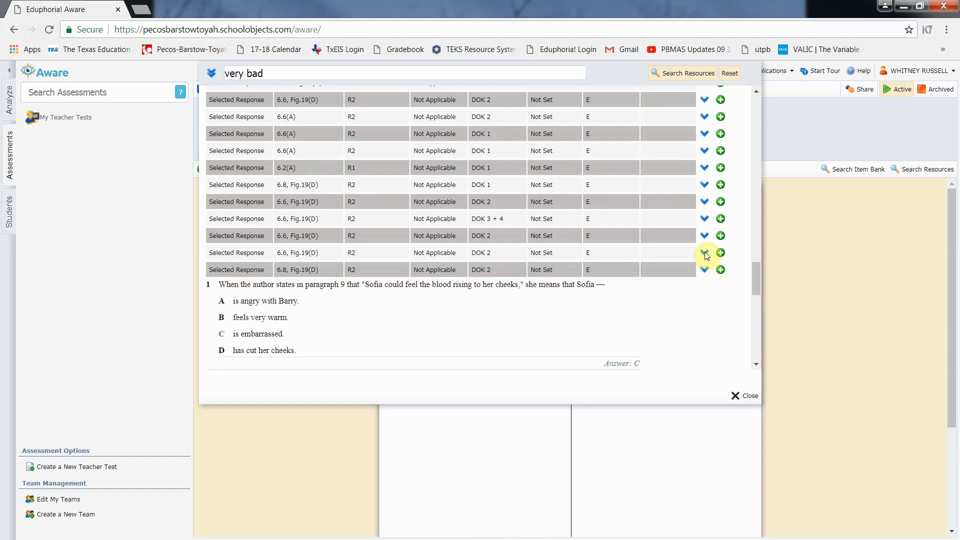
{"action": "left_click", "coordinate": [704, 253]}
{"action": "left_click", "coordinate": [704, 234]}
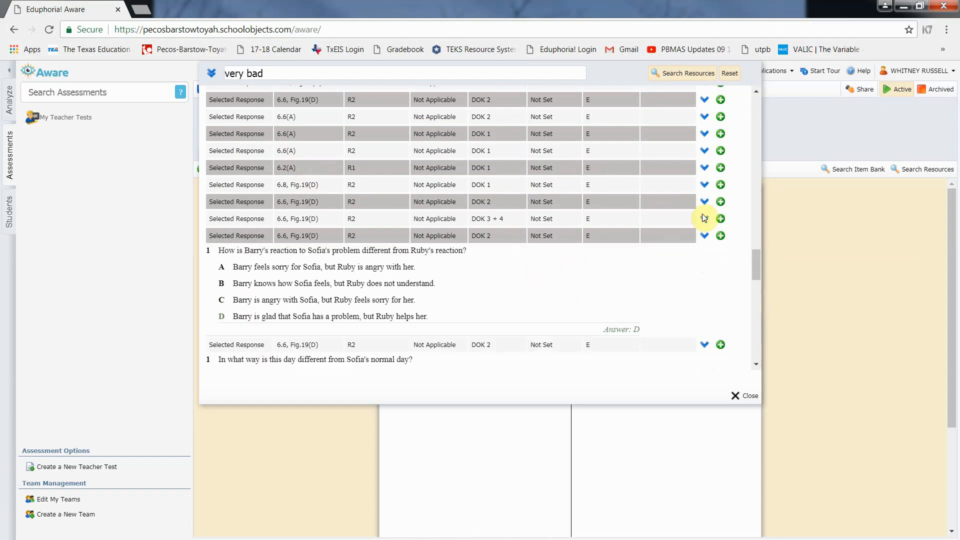
{"action": "left_click", "coordinate": [704, 219]}
Preview questions on Mr. Lamont's missing work, Sofia's attitude change, the frosty glance and red folder
{"action": "scroll", "coordinate": [682, 197], "scroll_direction": "up", "scroll_amount": 5}
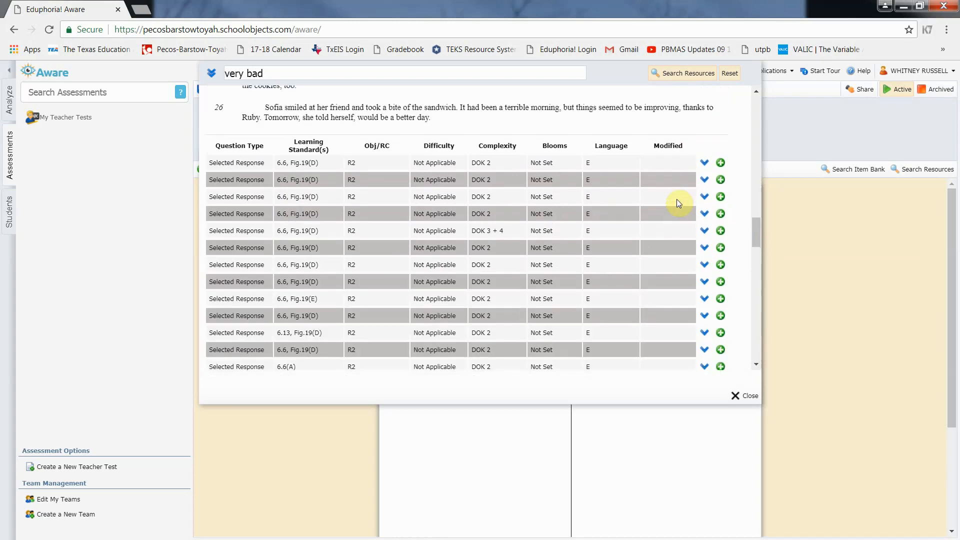
{"action": "left_click", "coordinate": [704, 163]}
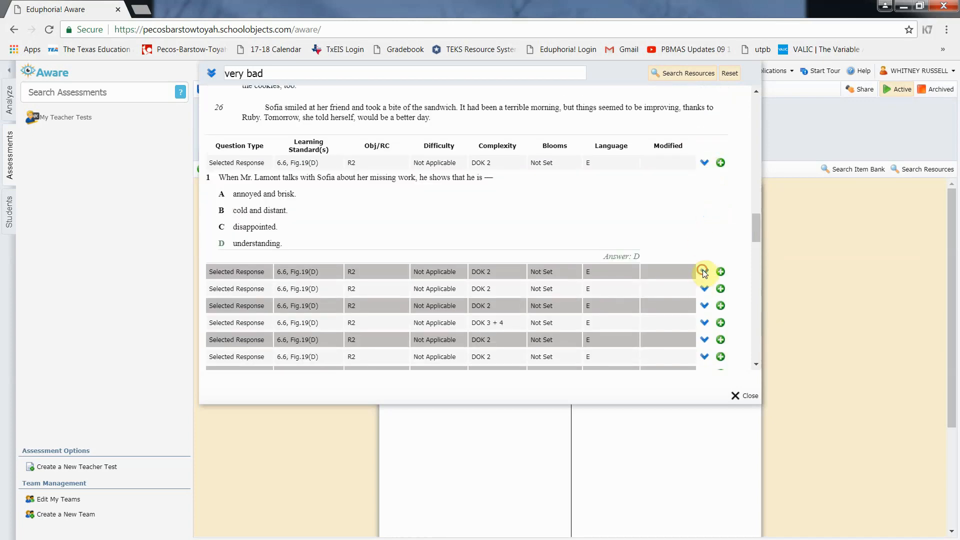
{"action": "left_click", "coordinate": [703, 270]}
{"action": "scroll", "coordinate": [674, 296], "scroll_direction": "down", "scroll_amount": 5}
{"action": "left_click", "coordinate": [704, 198]}
{"action": "left_click", "coordinate": [704, 182]}
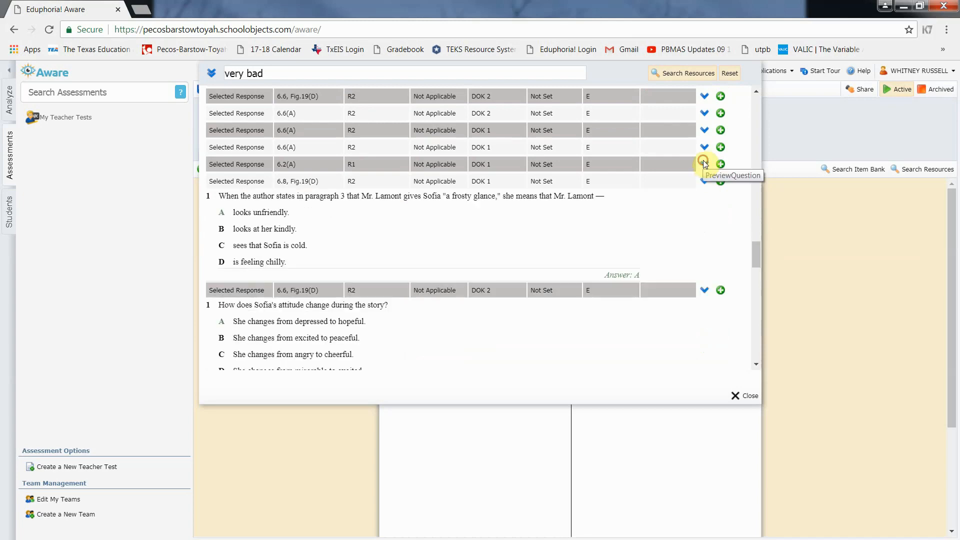
{"action": "left_click", "coordinate": [703, 163]}
{"action": "left_click", "coordinate": [703, 146]}
{"action": "left_click", "coordinate": [703, 131]}
{"action": "left_click", "coordinate": [704, 113]}
{"action": "left_click", "coordinate": [704, 96]}
Preview the top questions on the illustration, story organization, best summary and Sofia avoiding Ruby
{"action": "scroll", "coordinate": [708, 200], "scroll_direction": "up", "scroll_amount": 3}
{"action": "left_click", "coordinate": [703, 204]}
{"action": "left_click", "coordinate": [704, 187]}
{"action": "left_click", "coordinate": [704, 170]}
{"action": "left_click", "coordinate": [704, 153]}
{"action": "left_click", "coordinate": [703, 134]}
{"action": "left_click", "coordinate": [704, 118]}
{"action": "scroll", "coordinate": [700, 135], "scroll_direction": "up", "scroll_amount": 2}
{"action": "left_click", "coordinate": [707, 165]}
{"action": "left_click", "coordinate": [705, 148]}
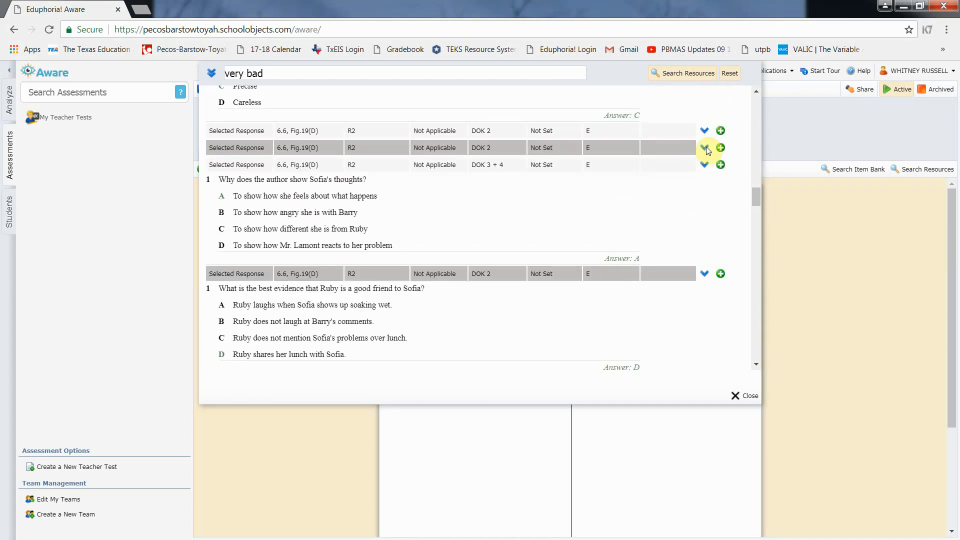
{"action": "left_click", "coordinate": [704, 130]}
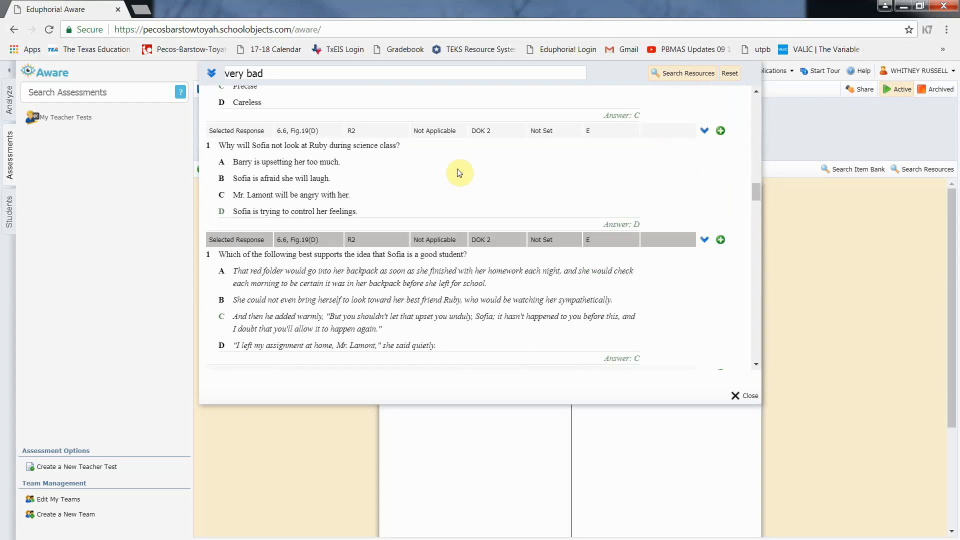
{"action": "scroll", "coordinate": [430, 201], "scroll_direction": "up", "scroll_amount": 10}
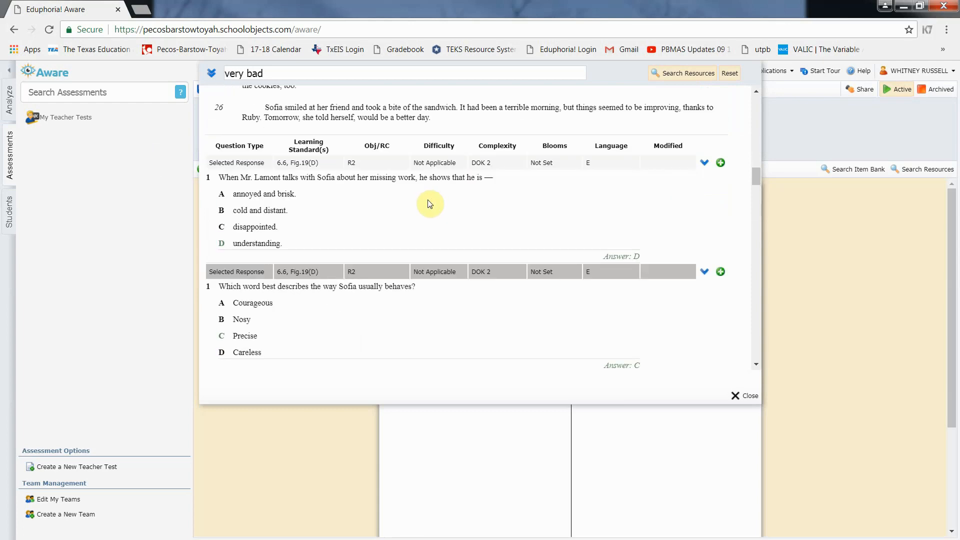
{"action": "scroll", "coordinate": [430, 202], "scroll_direction": "down", "scroll_amount": 8}
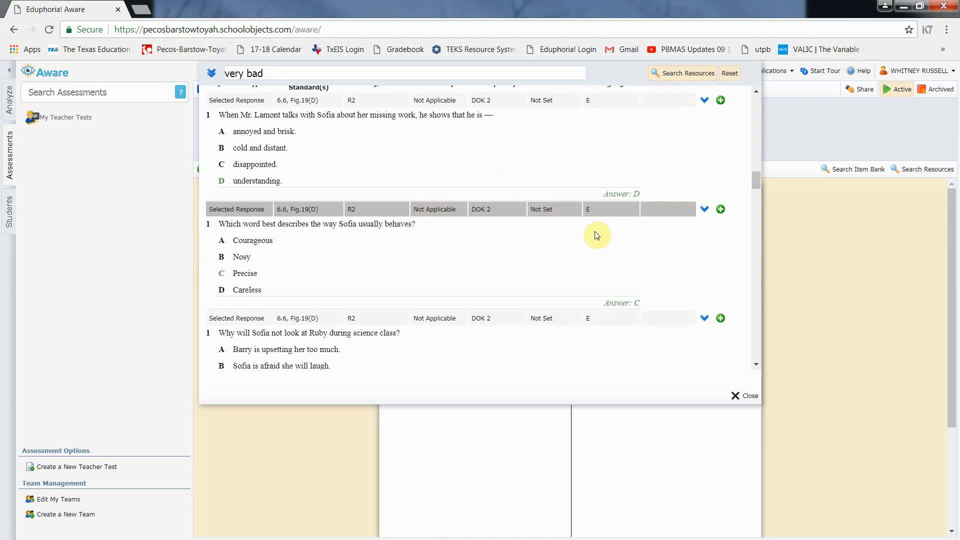
{"action": "scroll", "coordinate": [597, 244], "scroll_direction": "down", "scroll_amount": 2}
{"action": "scroll", "coordinate": [596, 244], "scroll_direction": "down", "scroll_amount": 3}
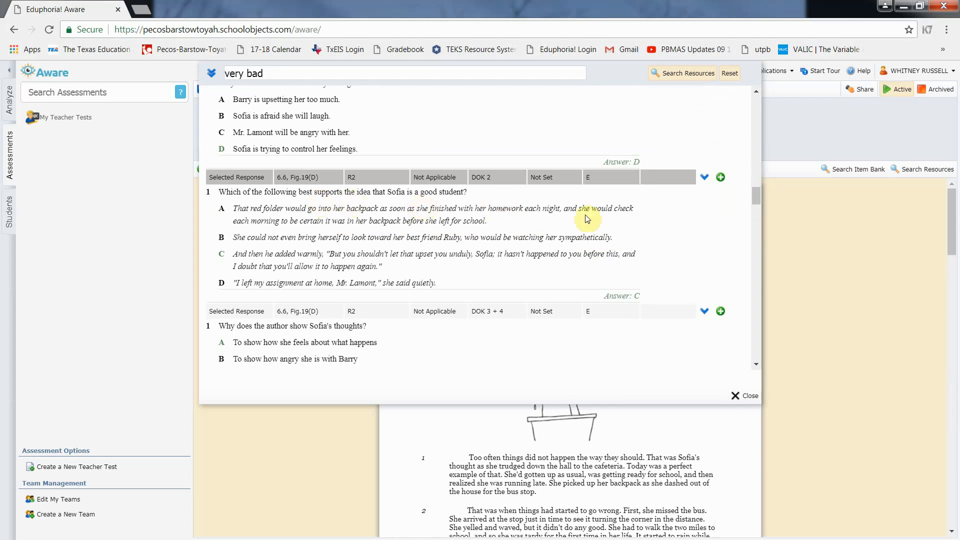
Add the good-student classroom-entrance question and the 6.13 Fig.19(D) illustration question to the test
{"action": "left_click", "coordinate": [720, 177]}
{"action": "scroll", "coordinate": [525, 267], "scroll_direction": "down", "scroll_amount": 2}
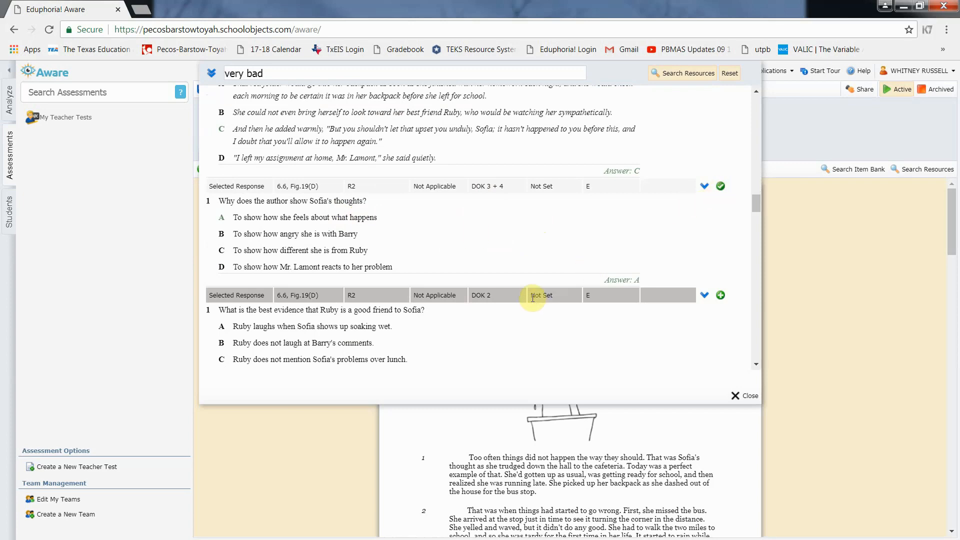
{"action": "scroll", "coordinate": [531, 299], "scroll_direction": "down", "scroll_amount": 7}
{"action": "scroll", "coordinate": [532, 299], "scroll_direction": "down", "scroll_amount": 2}
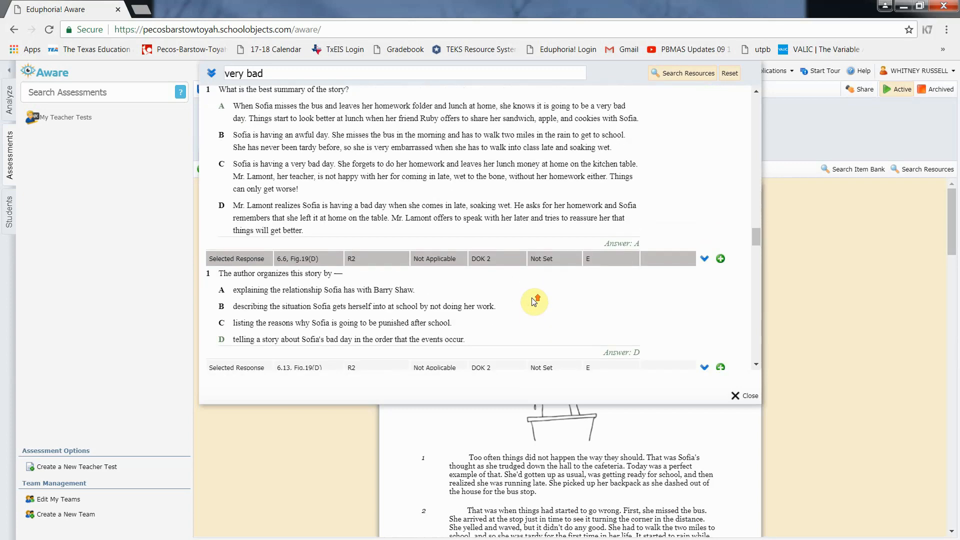
{"action": "scroll", "coordinate": [534, 240], "scroll_direction": "up", "scroll_amount": 2}
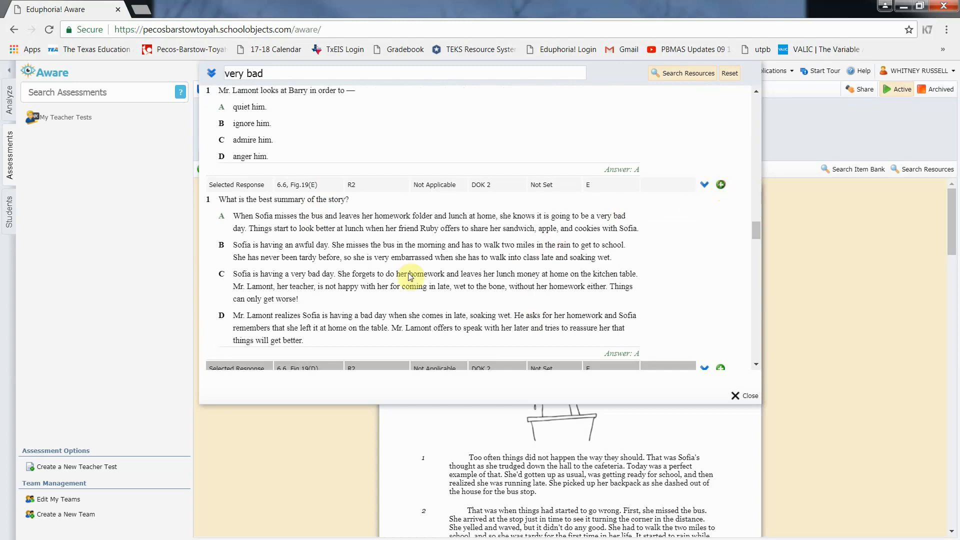
{"action": "scroll", "coordinate": [449, 272], "scroll_direction": "down", "scroll_amount": 10}
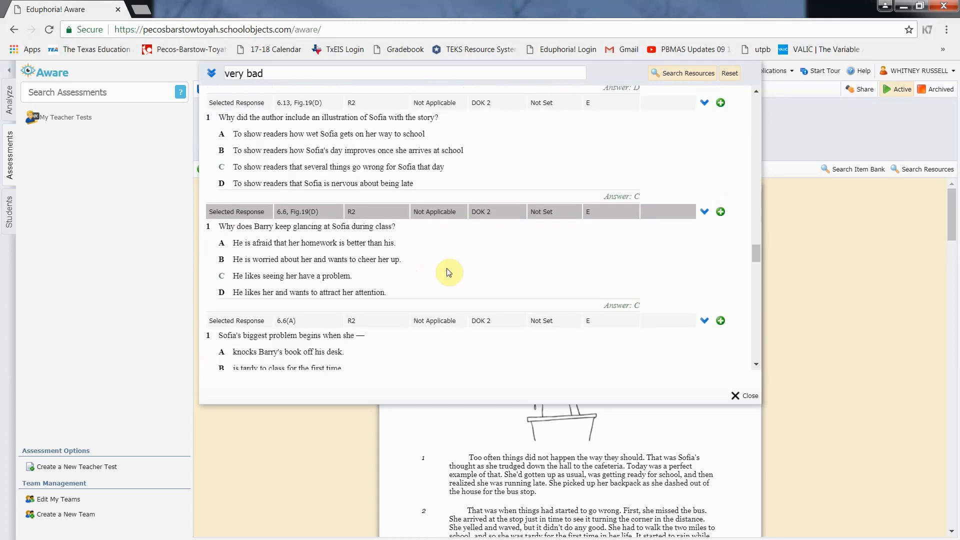
{"action": "scroll", "coordinate": [449, 273], "scroll_direction": "down", "scroll_amount": 3}
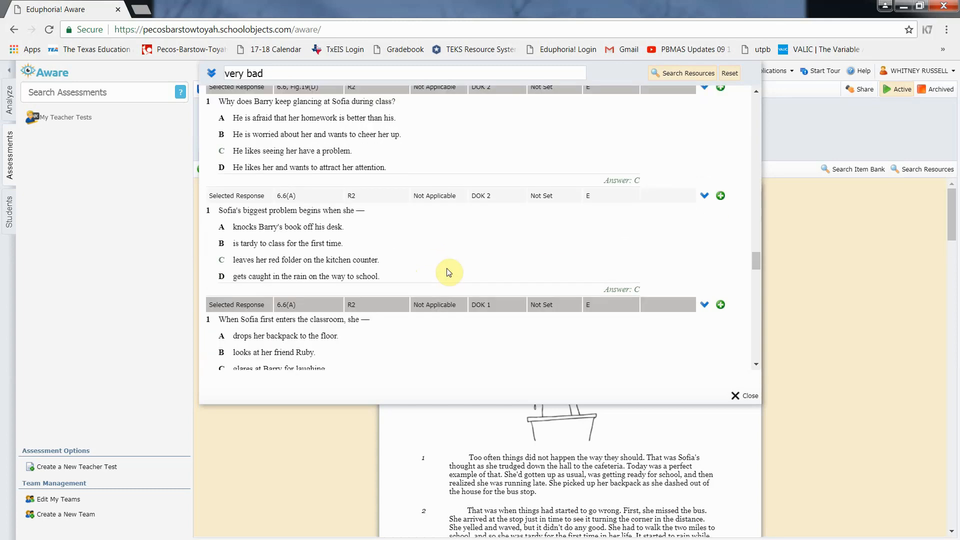
{"action": "scroll", "coordinate": [449, 273], "scroll_direction": "down", "scroll_amount": 1}
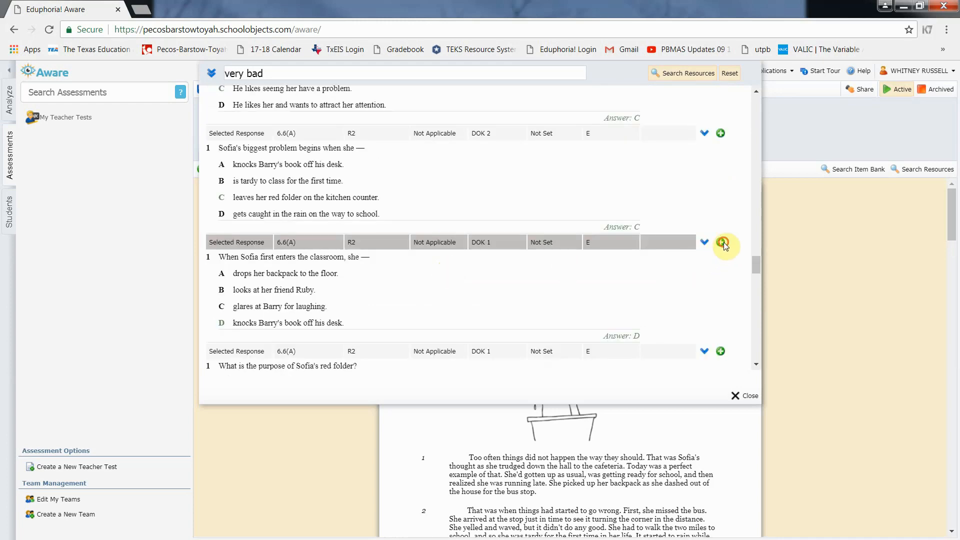
{"action": "scroll", "coordinate": [497, 271], "scroll_direction": "down", "scroll_amount": 3}
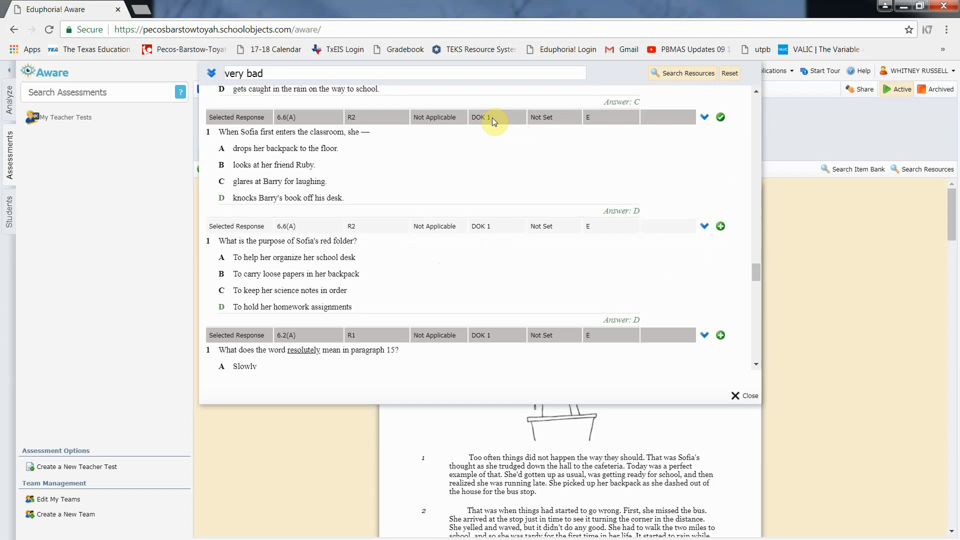
{"action": "scroll", "coordinate": [477, 265], "scroll_direction": "down", "scroll_amount": 3}
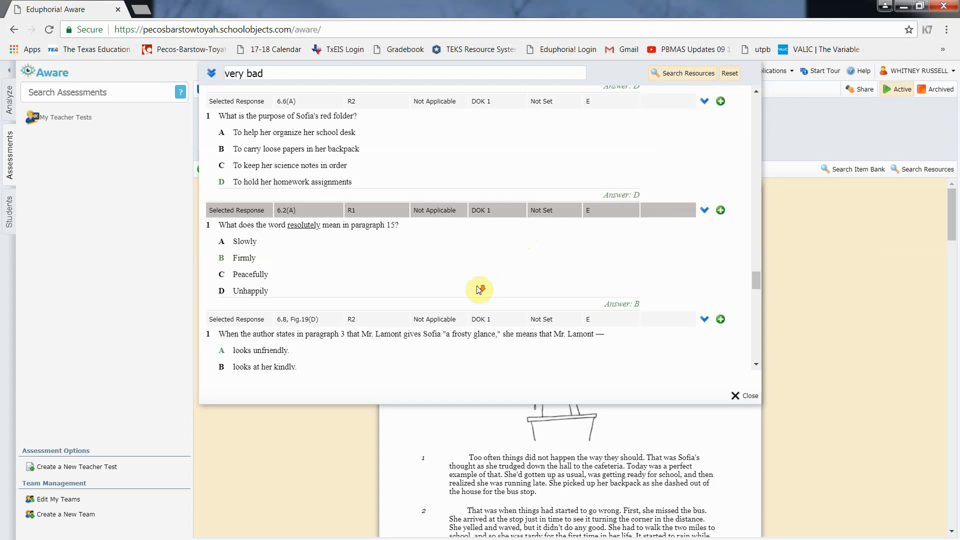
{"action": "scroll", "coordinate": [479, 289], "scroll_direction": "down", "scroll_amount": 4}
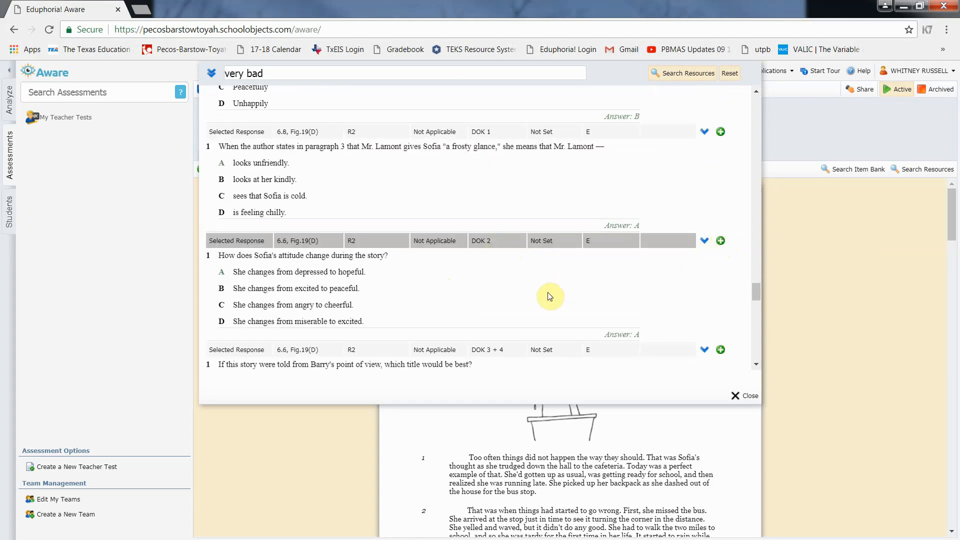
{"action": "scroll", "coordinate": [550, 297], "scroll_direction": "down", "scroll_amount": 5}
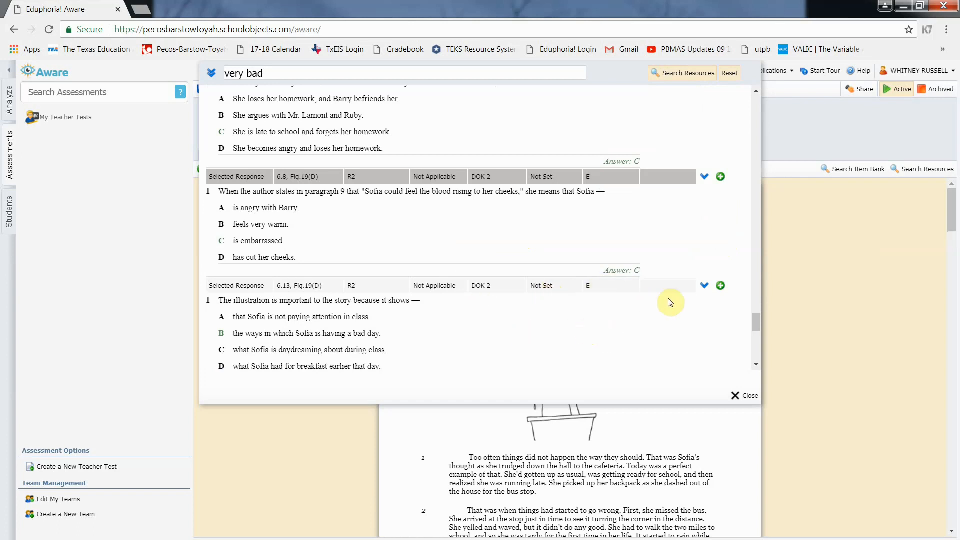
{"action": "left_click", "coordinate": [720, 286]}
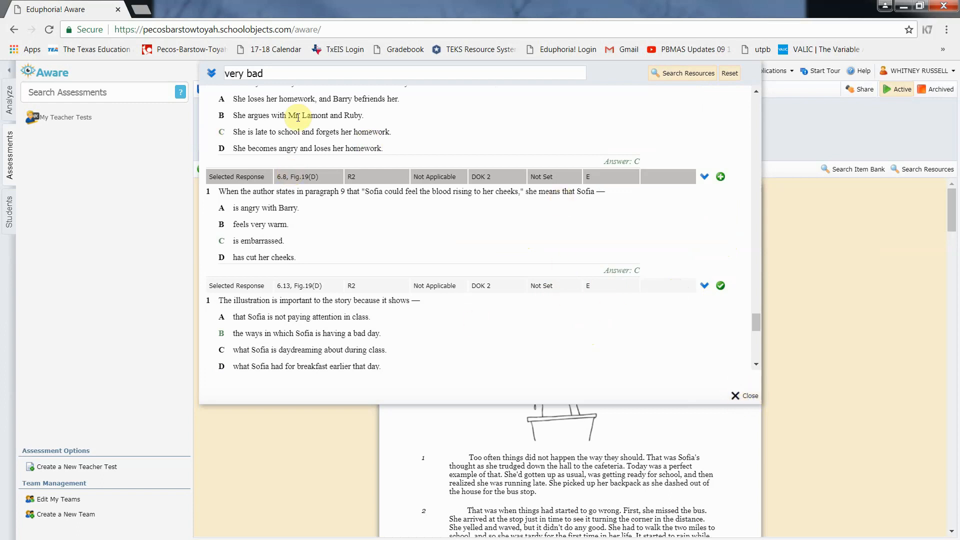
Change the resource search from 'very bad' to 'day' and view the TEKSBank results from the top
{"action": "left_click", "coordinate": [279, 73]}
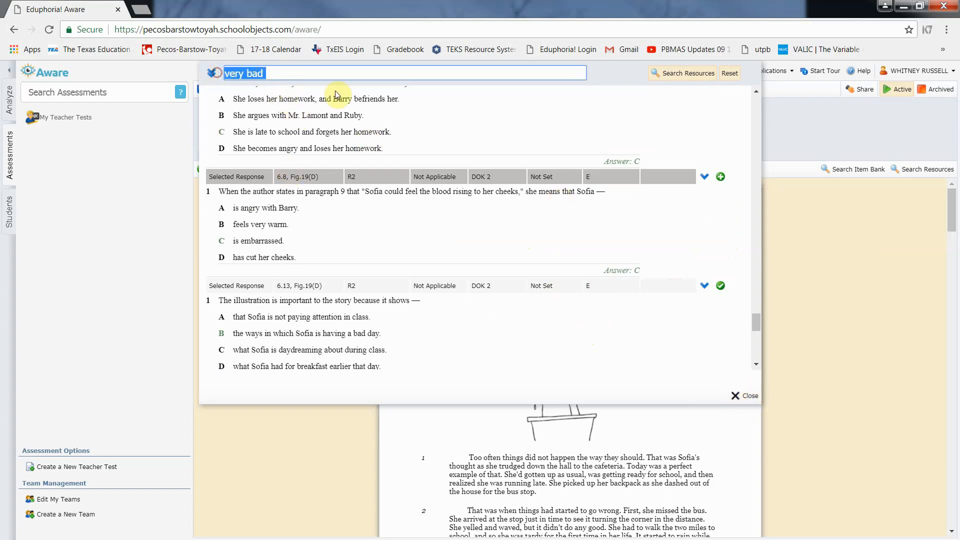
{"action": "type", "text": "day"}
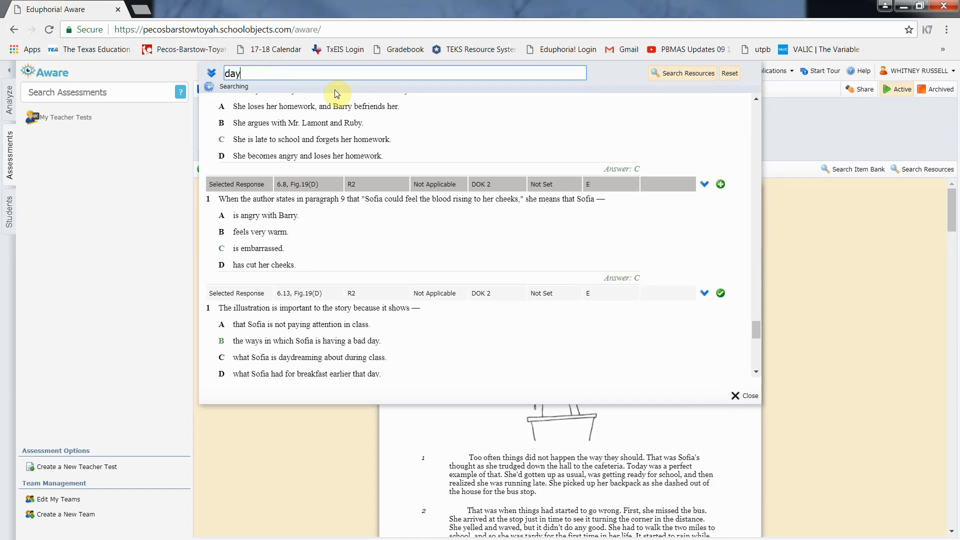
{"action": "scroll", "coordinate": [631, 193], "scroll_direction": "up", "scroll_amount": 10}
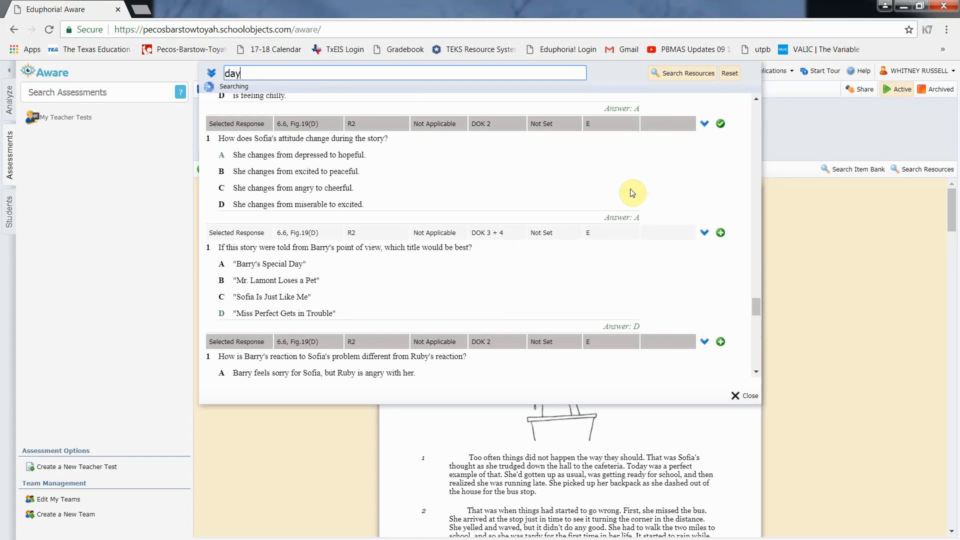
{"action": "scroll", "coordinate": [631, 193], "scroll_direction": "up", "scroll_amount": 15}
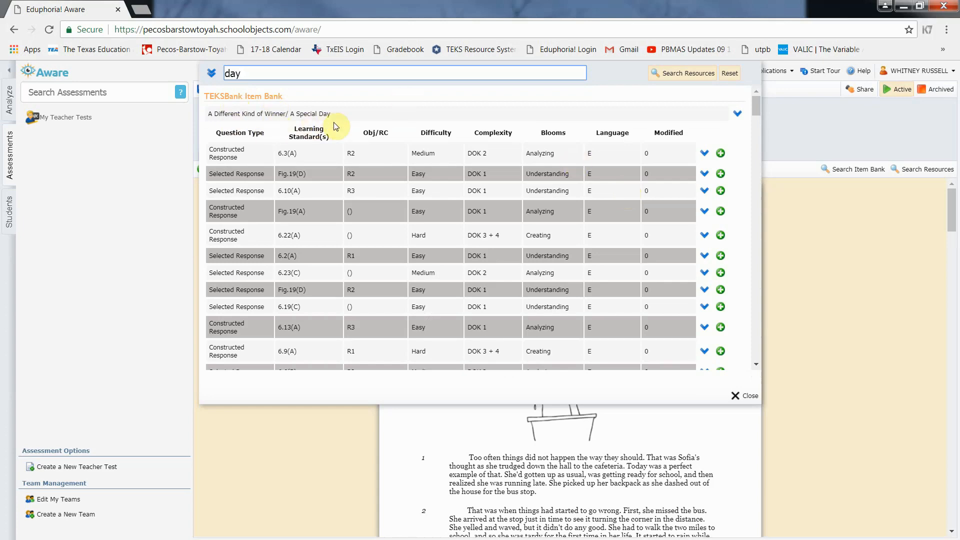
{"action": "scroll", "coordinate": [515, 198], "scroll_direction": "down", "scroll_amount": 6}
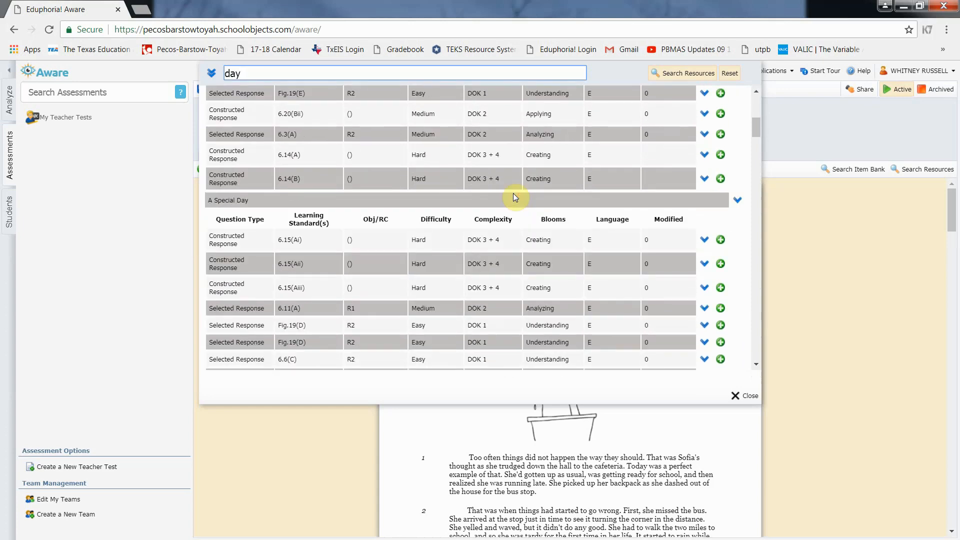
{"action": "scroll", "coordinate": [514, 195], "scroll_direction": "down", "scroll_amount": 1}
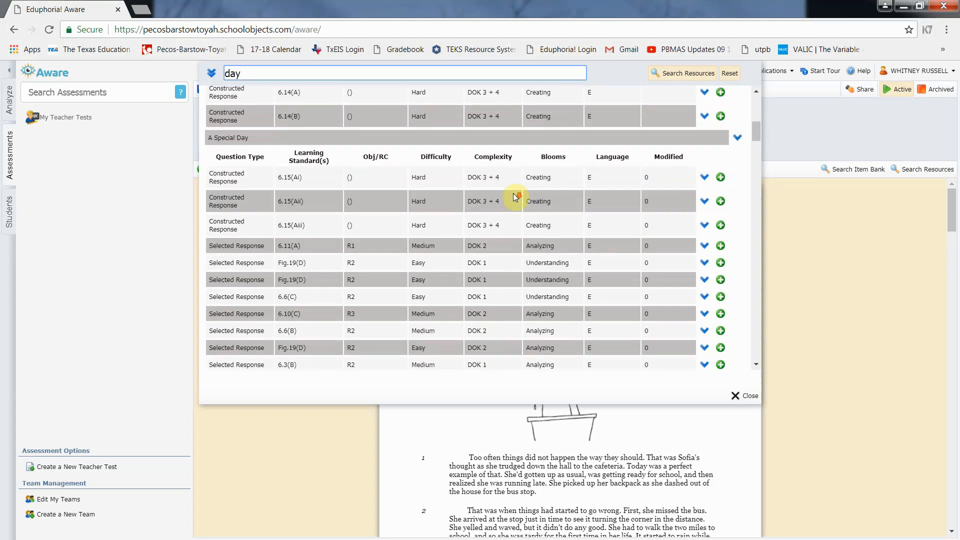
{"action": "scroll", "coordinate": [371, 218], "scroll_direction": "down", "scroll_amount": 5}
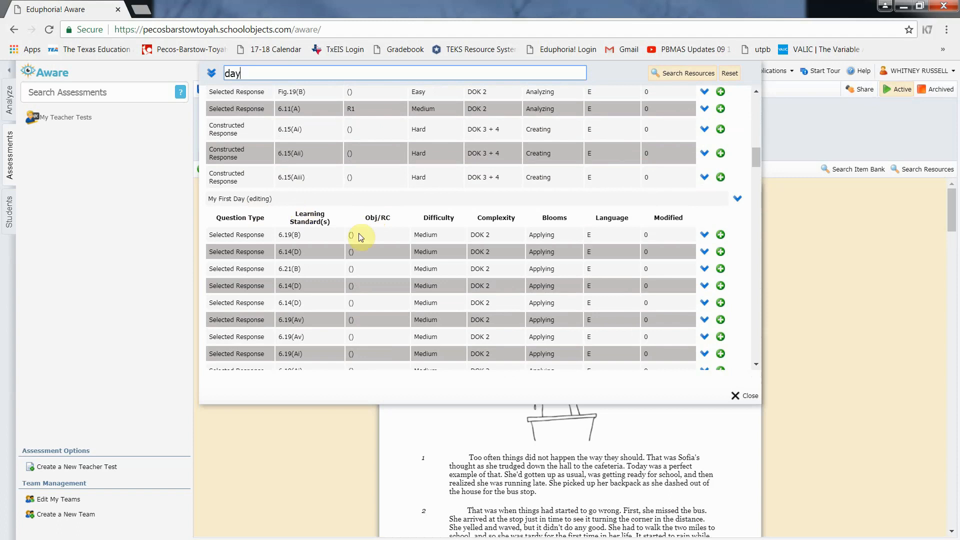
{"action": "scroll", "coordinate": [350, 235], "scroll_direction": "down", "scroll_amount": 1}
{"action": "scroll", "coordinate": [350, 235], "scroll_direction": "down", "scroll_amount": 1}
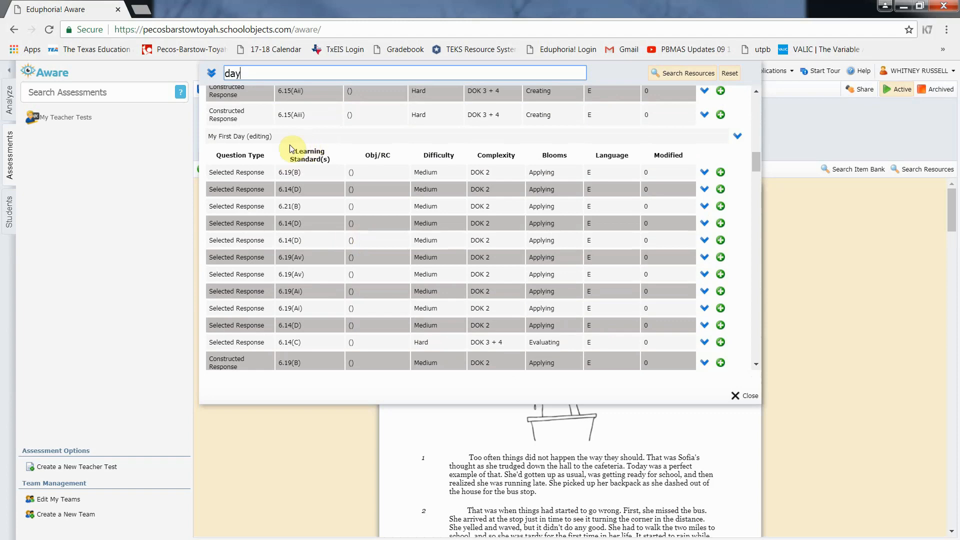
{"action": "left_click", "coordinate": [736, 136]}
{"action": "scroll", "coordinate": [640, 204], "scroll_direction": "down", "scroll_amount": 1}
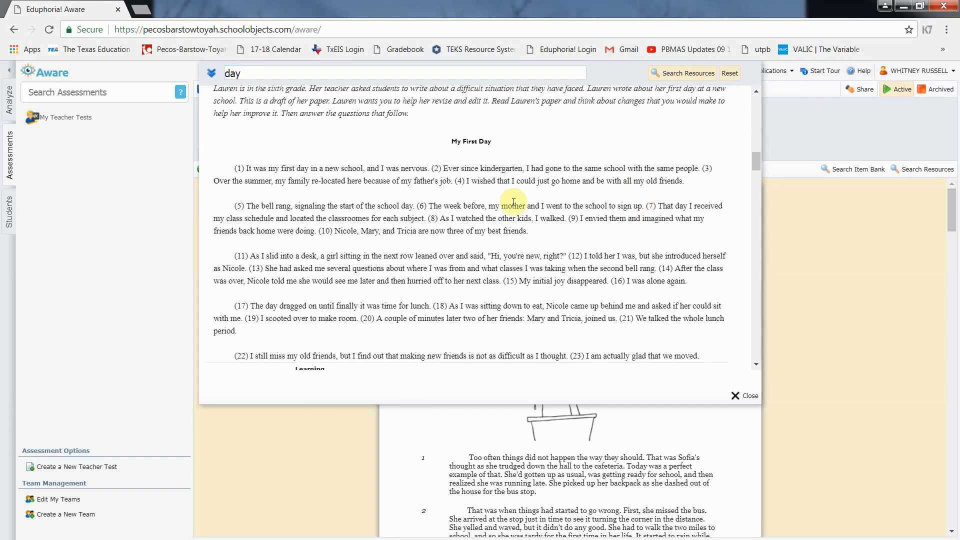
{"action": "scroll", "coordinate": [550, 277], "scroll_direction": "down", "scroll_amount": 6}
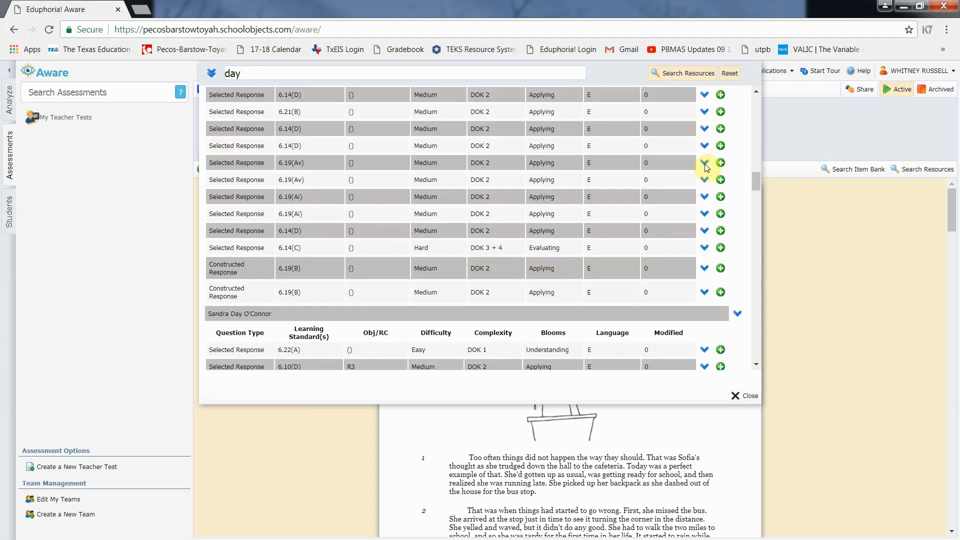
{"action": "left_click", "coordinate": [705, 162]}
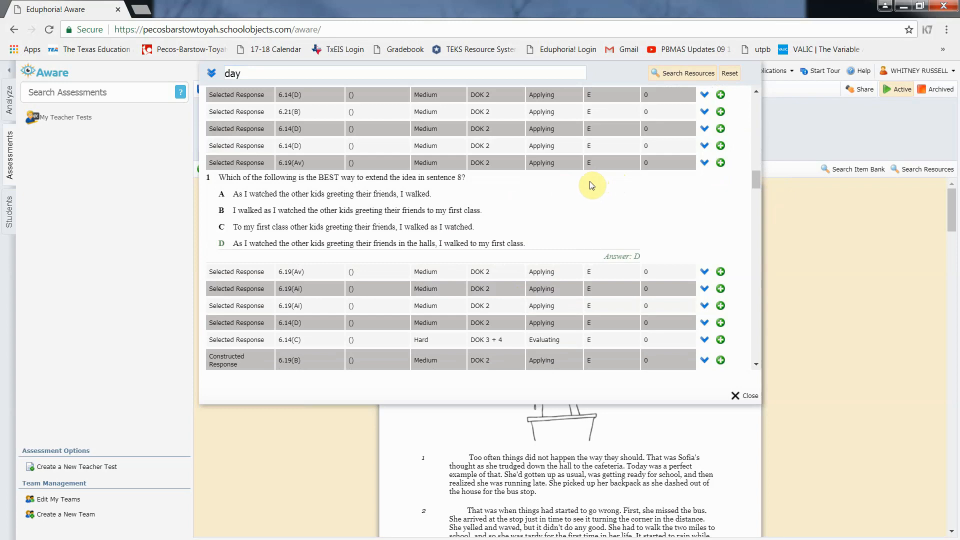
{"action": "left_click", "coordinate": [705, 162]}
{"action": "scroll", "coordinate": [592, 163], "scroll_direction": "up", "scroll_amount": 2}
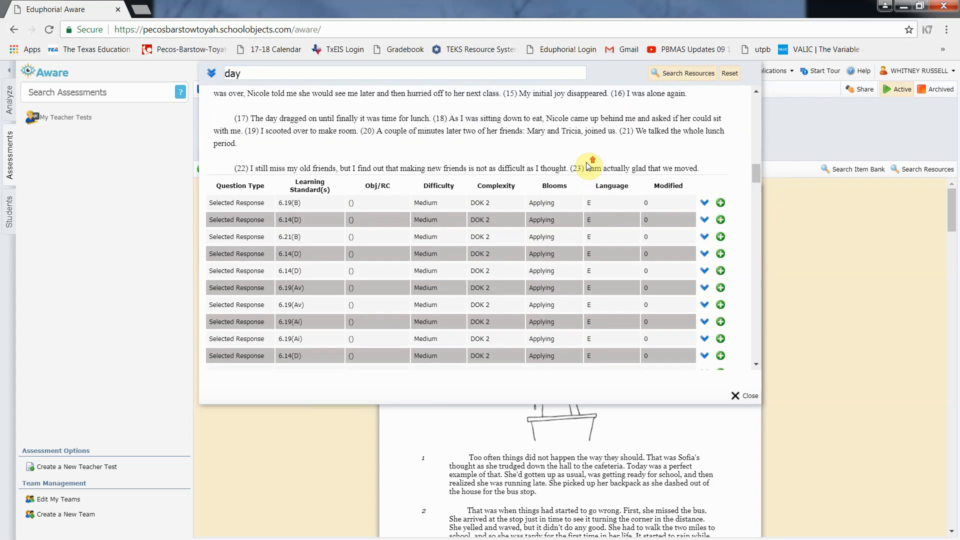
{"action": "scroll", "coordinate": [308, 198], "scroll_direction": "up", "scroll_amount": 8}
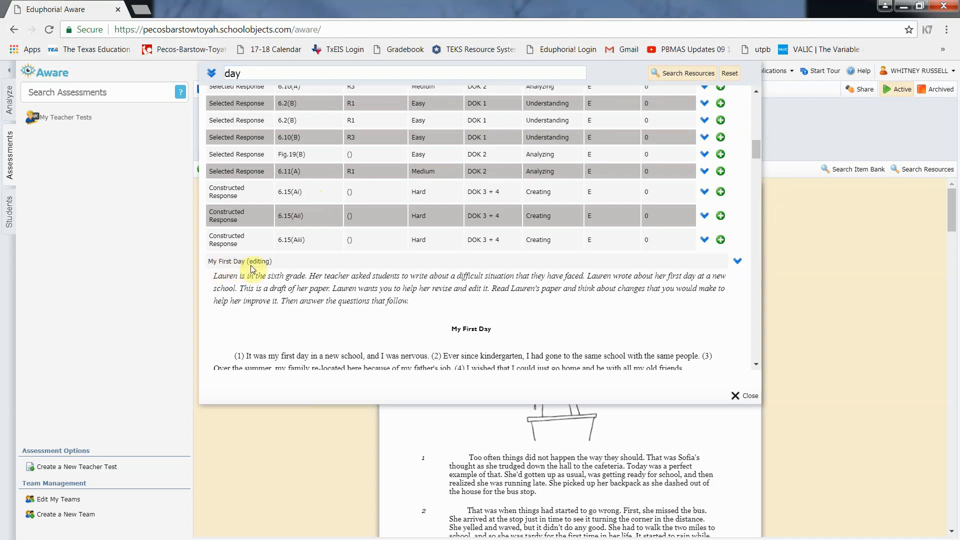
{"action": "scroll", "coordinate": [367, 252], "scroll_direction": "down", "scroll_amount": 15}
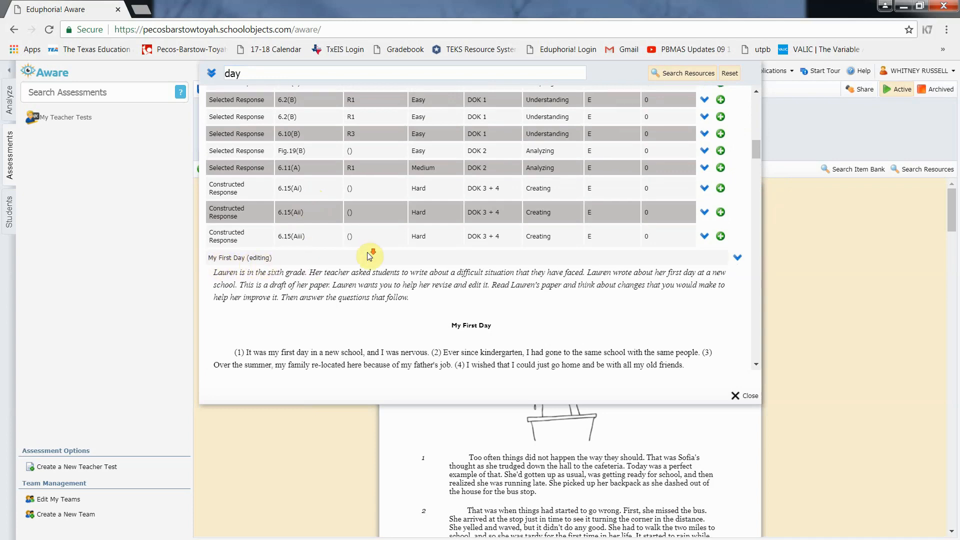
{"action": "scroll", "coordinate": [367, 252], "scroll_direction": "down", "scroll_amount": 1}
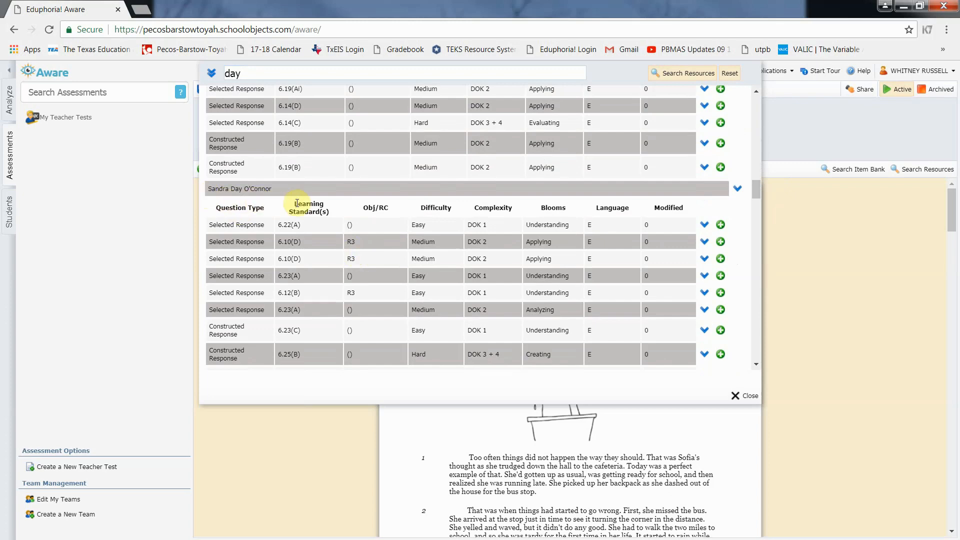
{"action": "scroll", "coordinate": [300, 205], "scroll_direction": "down", "scroll_amount": 10}
{"action": "scroll", "coordinate": [309, 212], "scroll_direction": "down", "scroll_amount": 4}
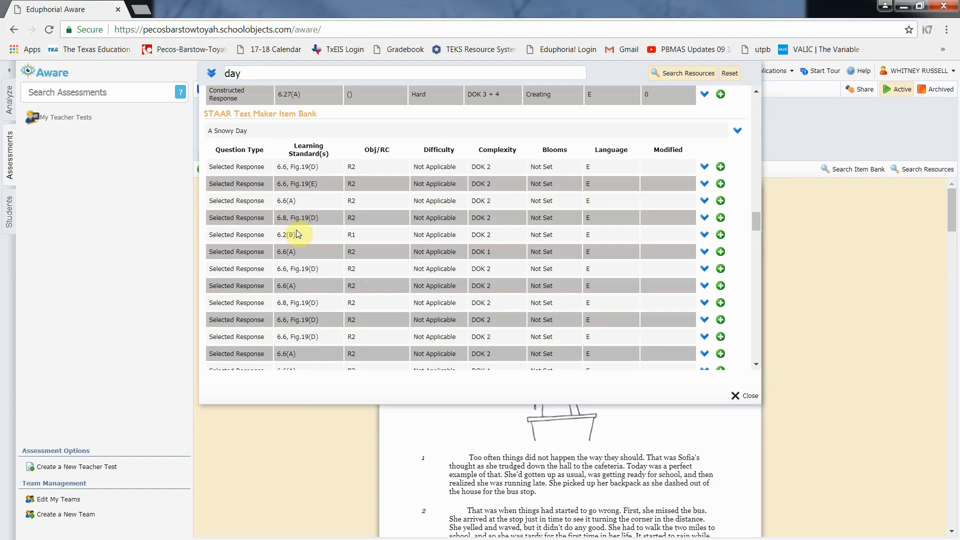
{"action": "scroll", "coordinate": [297, 234], "scroll_direction": "down", "scroll_amount": 10}
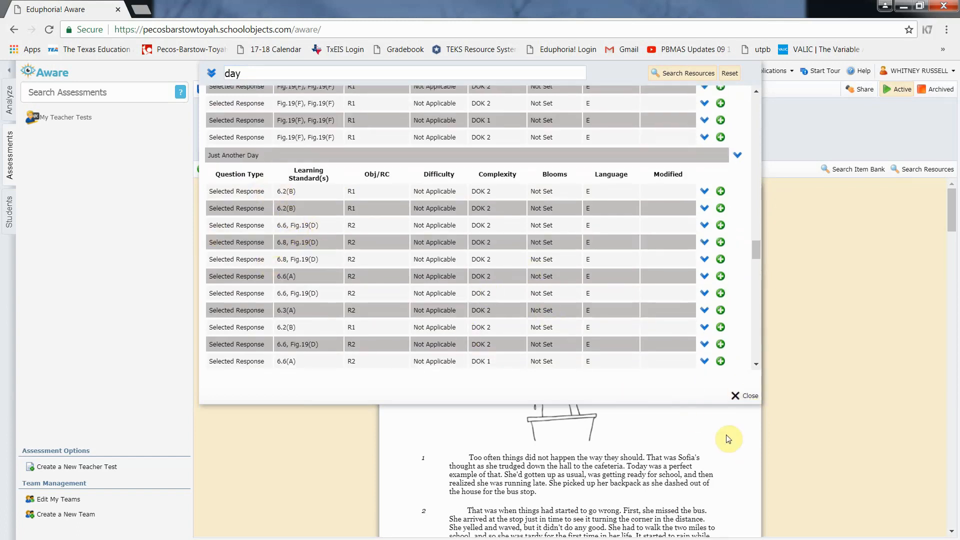
Close the resource search and return to the sample reading test
{"action": "left_click", "coordinate": [750, 395]}
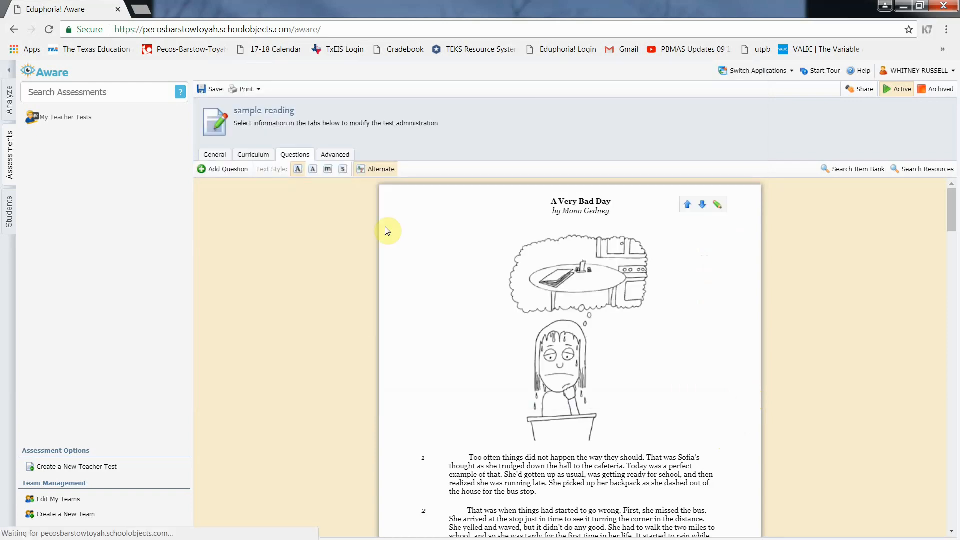
{"action": "scroll", "coordinate": [438, 269], "scroll_direction": "down", "scroll_amount": 1}
{"action": "scroll", "coordinate": [438, 269], "scroll_direction": "down", "scroll_amount": 12}
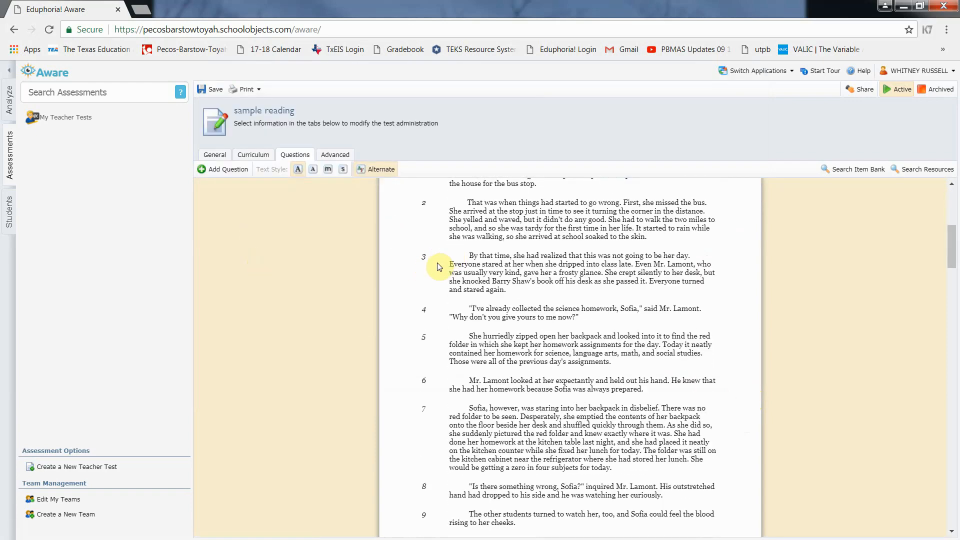
{"action": "scroll", "coordinate": [593, 256], "scroll_direction": "up", "scroll_amount": 7}
{"action": "scroll", "coordinate": [593, 255], "scroll_direction": "up", "scroll_amount": 8}
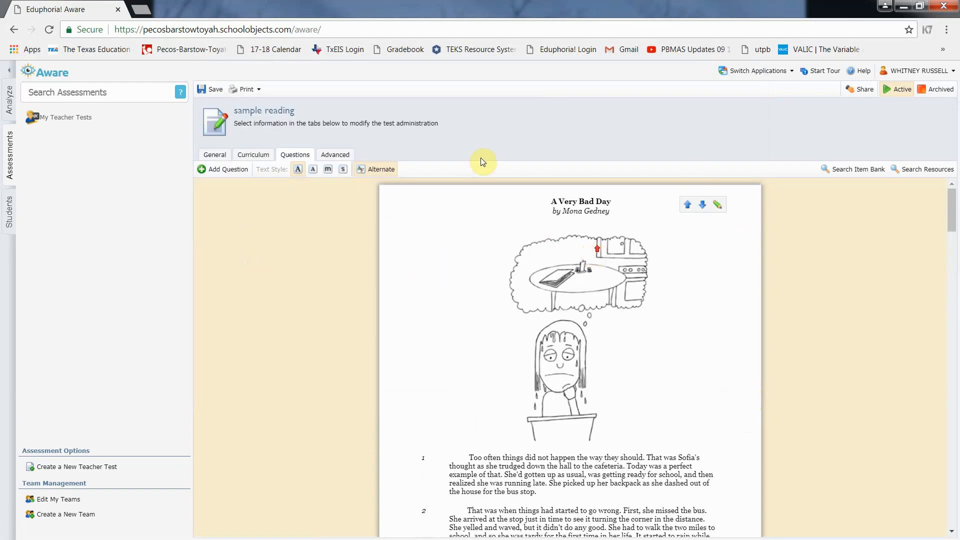
Share the sample reading test with a colleague and dismiss the 'Your test has been sent' alert
{"action": "left_click", "coordinate": [860, 95]}
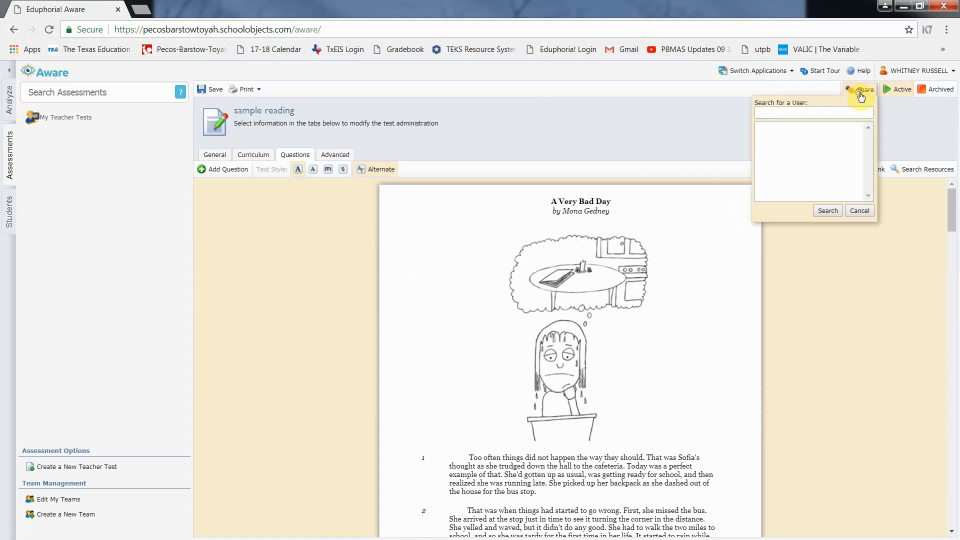
{"action": "left_click", "coordinate": [774, 115]}
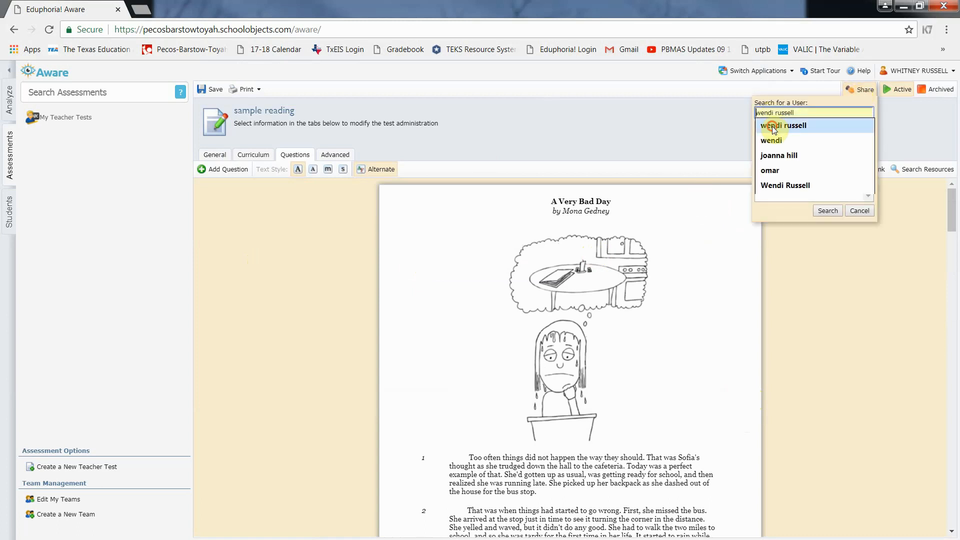
{"action": "left_click", "coordinate": [783, 125]}
{"action": "left_click", "coordinate": [828, 211]}
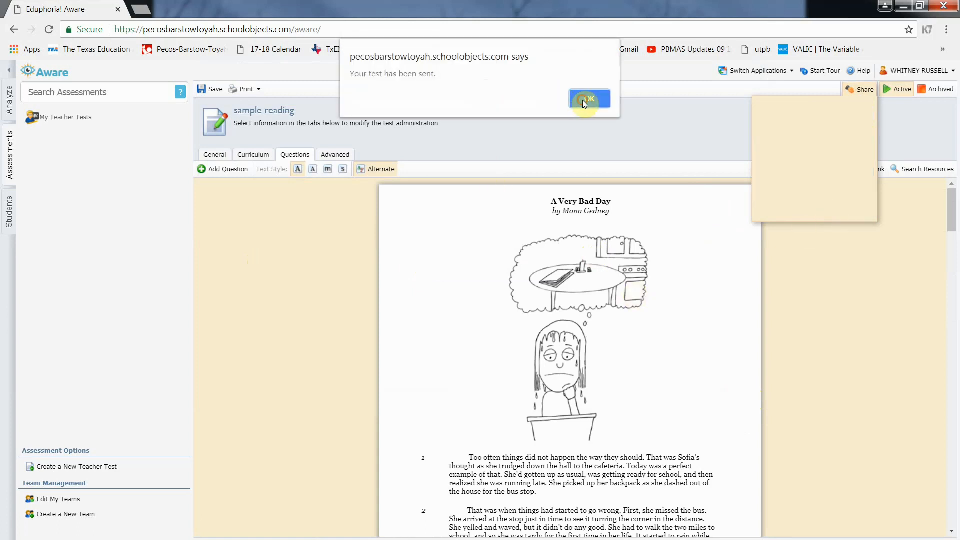
{"action": "left_click", "coordinate": [583, 100]}
{"action": "mouse_move", "coordinate": [443, 376]}
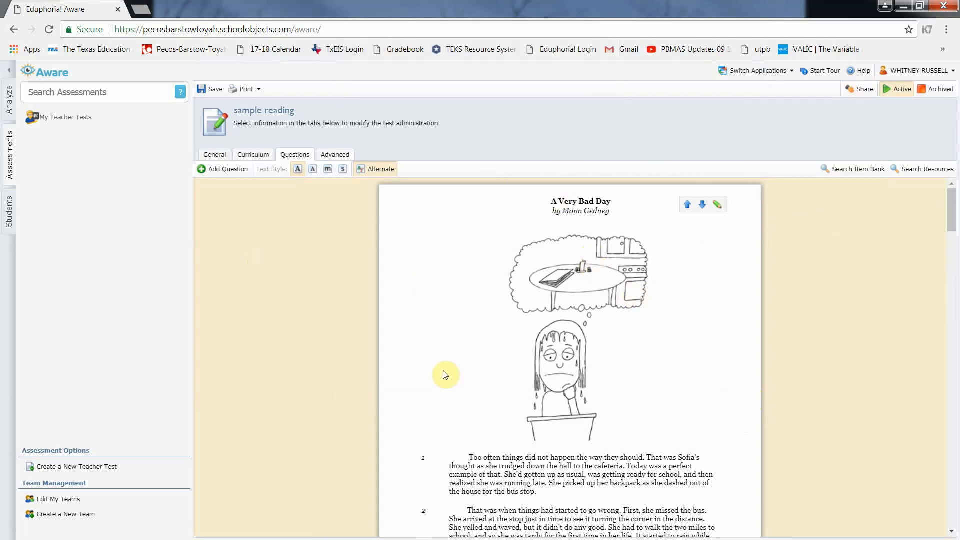